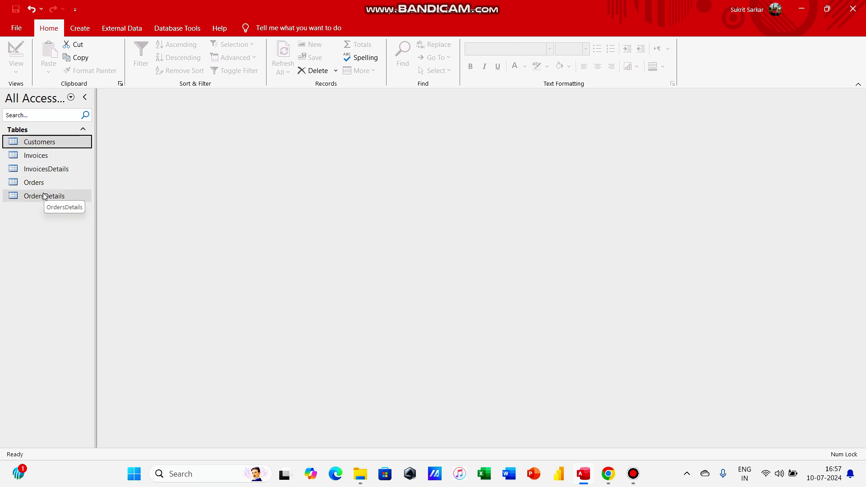
Open the Customers table and look over its records and columns.
double_click(73, 142)
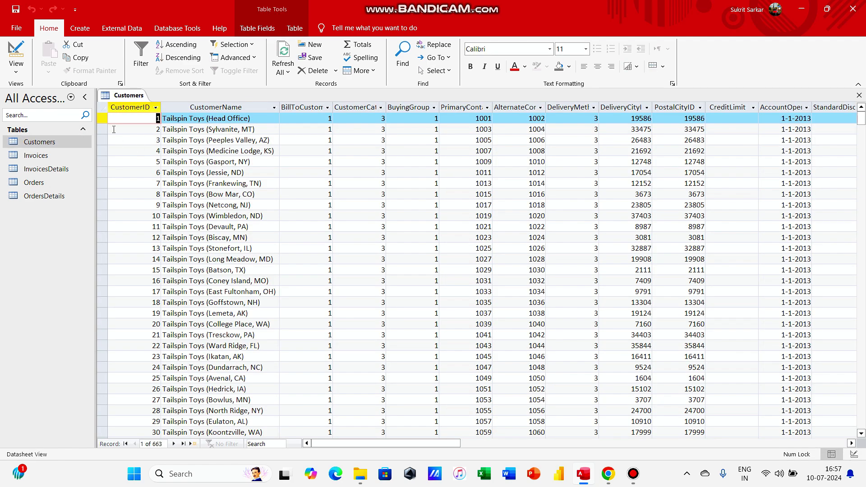
left_click(286, 174)
left_click(397, 231)
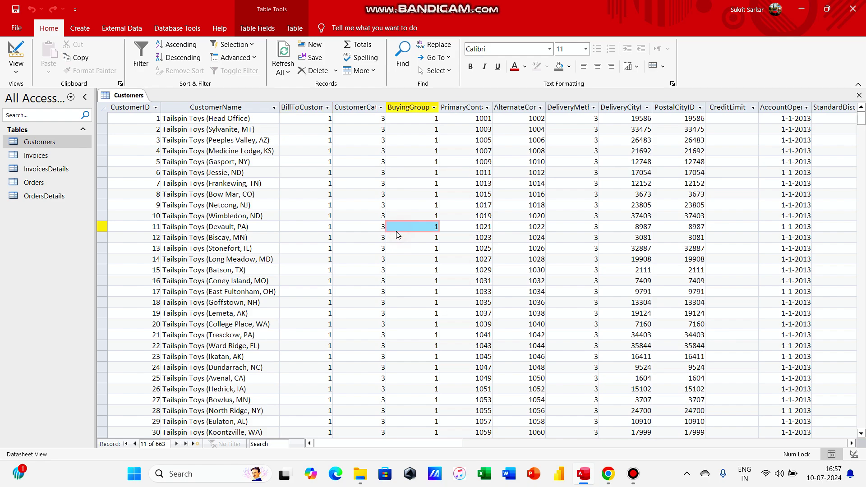
left_click_drag(386, 444, 280, 397)
Create a new query in Design View and add the Customers table to it.
left_click(88, 33)
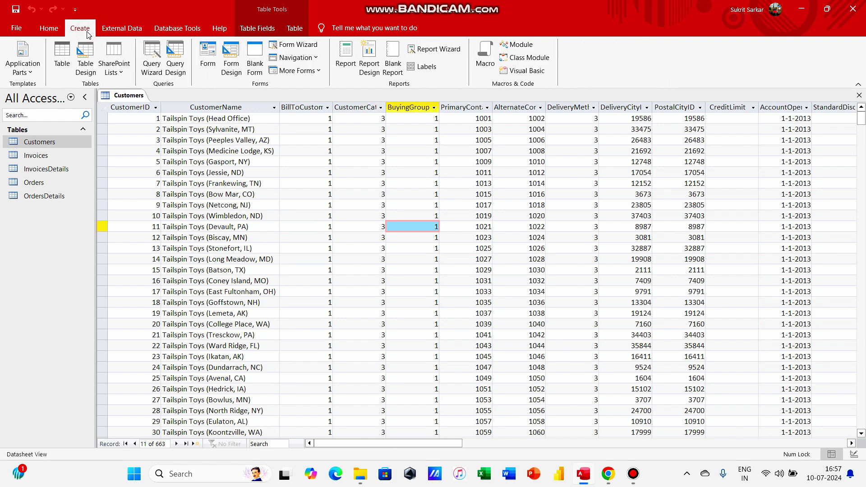
left_click(182, 60)
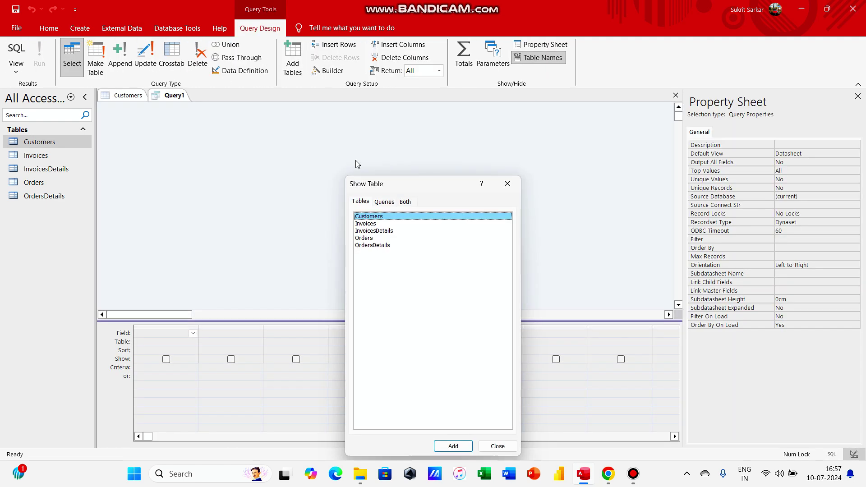
left_click(499, 189)
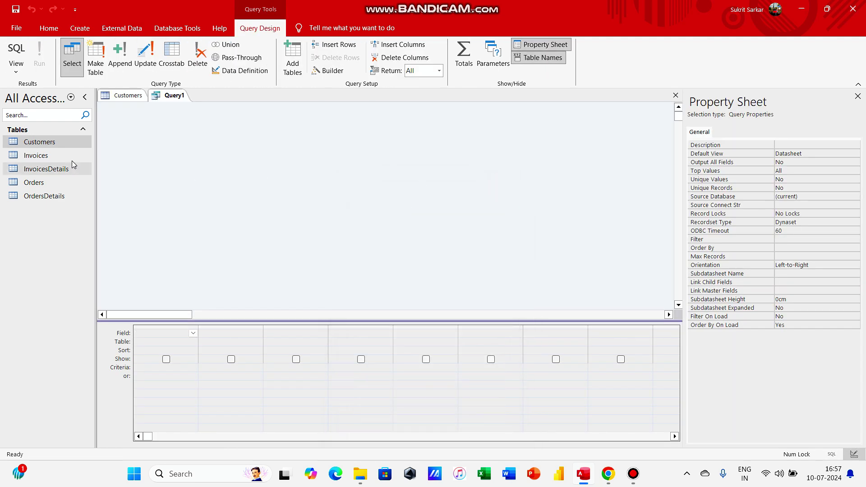
left_click_drag(61, 146, 277, 161)
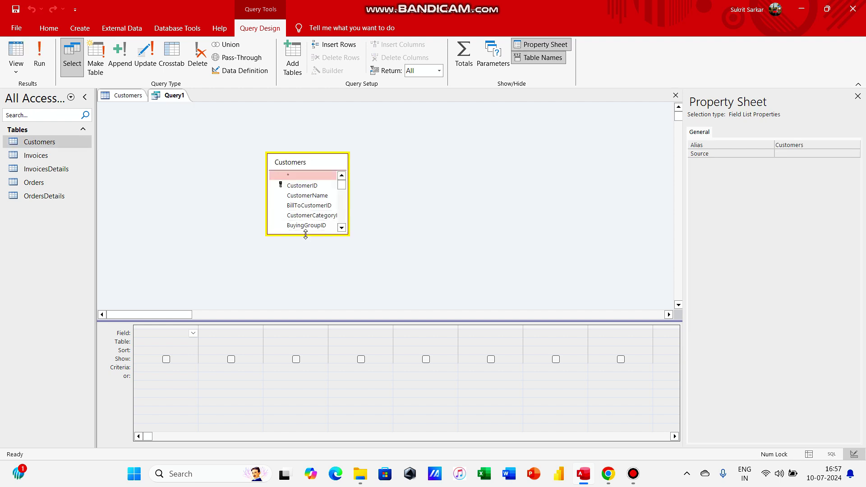
Enlarge the Customers field list in the query design and reposition it so the full field names fit.
left_click_drag(305, 233, 314, 310)
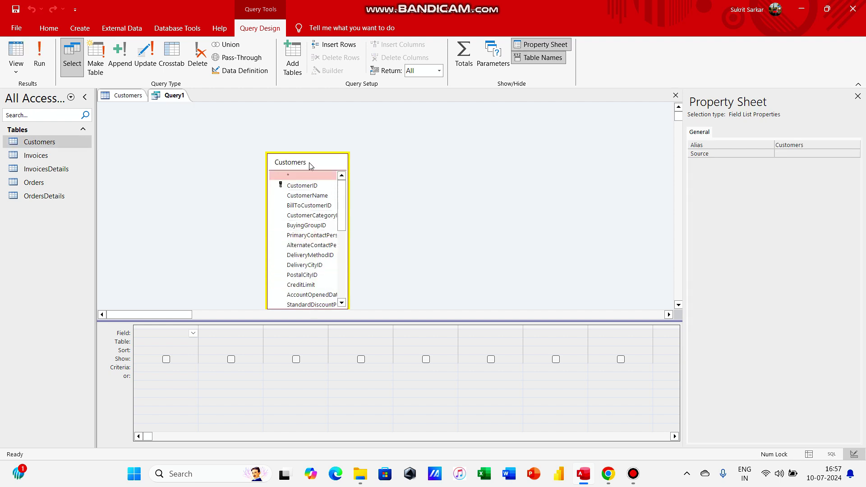
left_click_drag(309, 163, 361, 137)
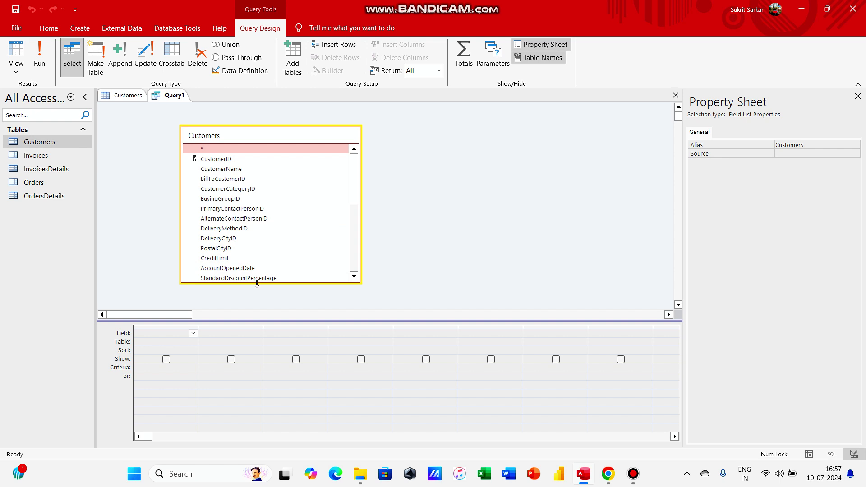
left_click_drag(257, 283, 253, 309)
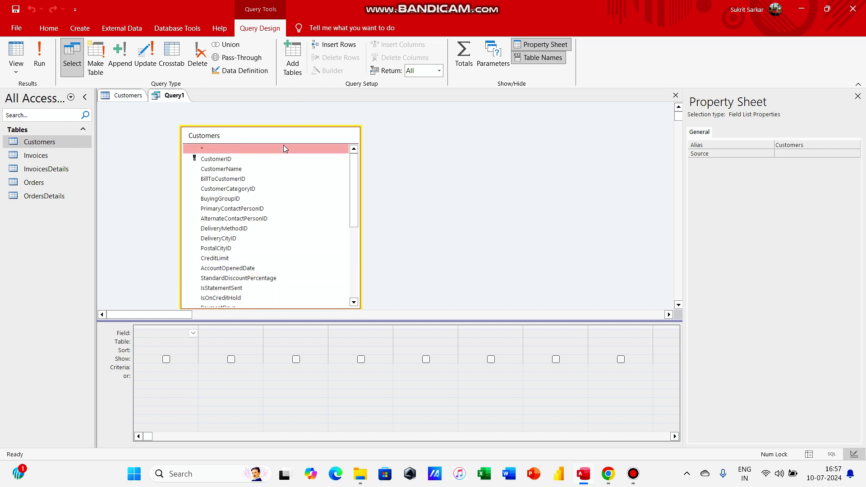
left_click_drag(286, 142, 279, 121)
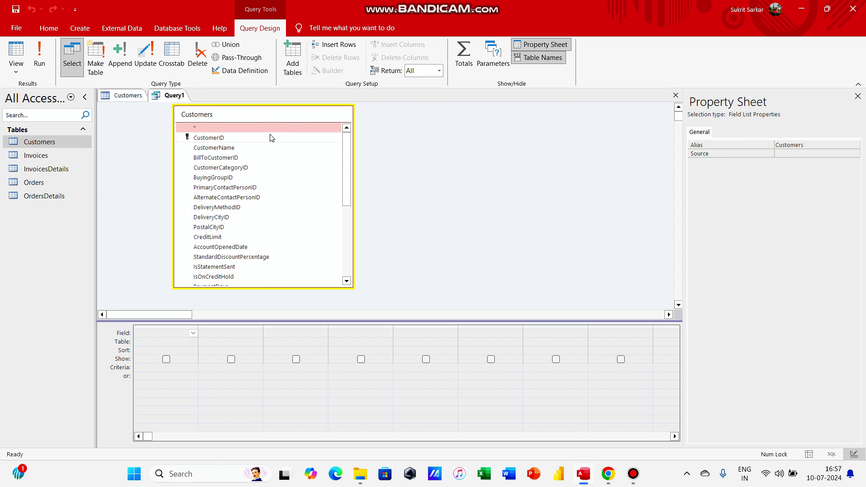
left_click(270, 136)
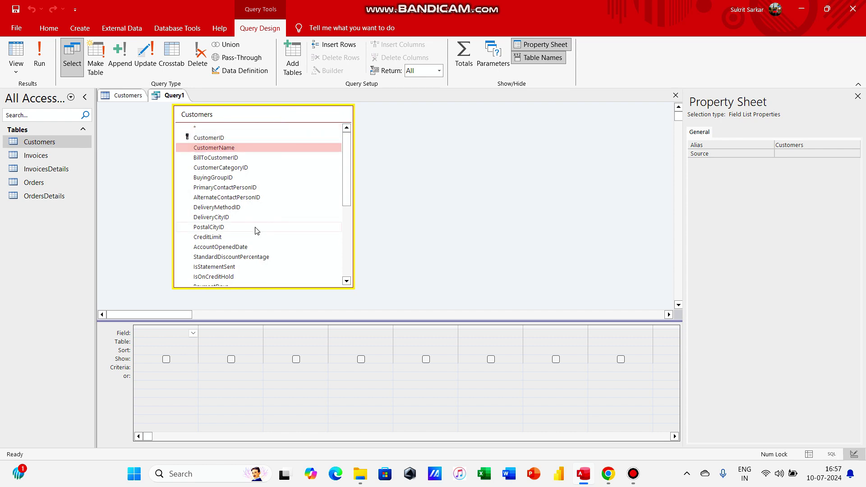
Add all Customers fields to the query grid with the asterisk and run the query.
scroll(254, 228, "down", 5)
scroll(253, 228, "up", 2)
scroll(255, 230, "down", 2)
scroll(256, 230, "up", 5)
left_click(203, 131)
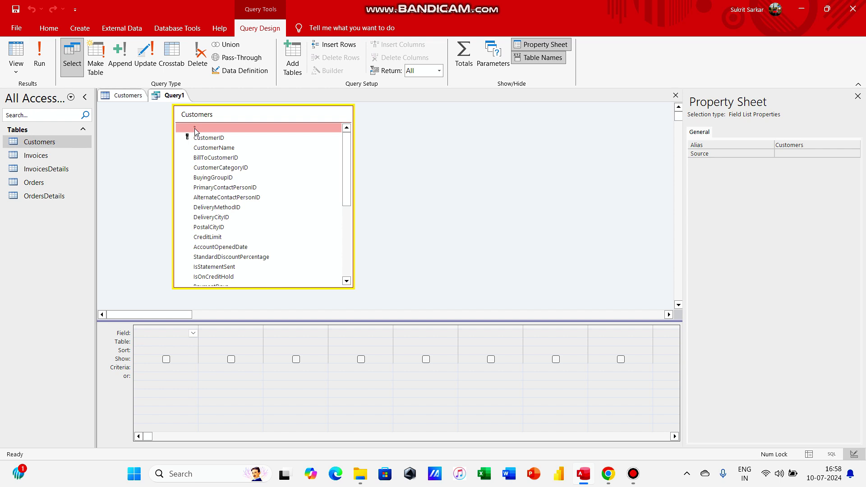
double_click(195, 130)
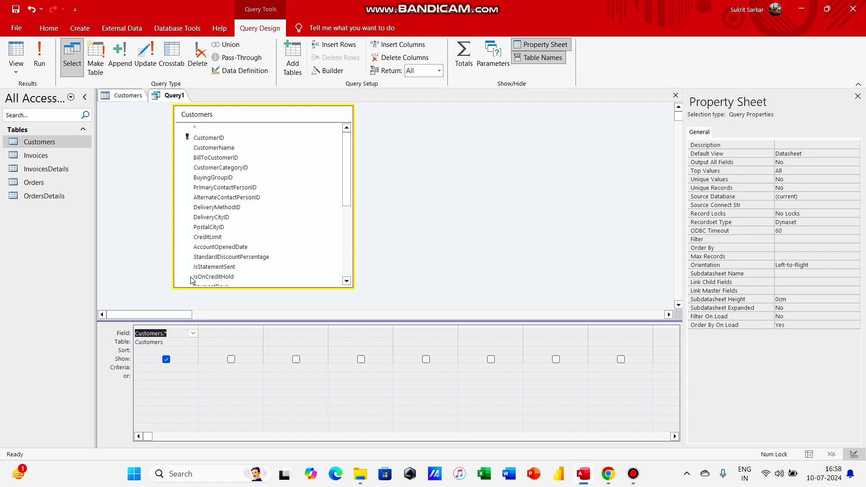
left_click(40, 56)
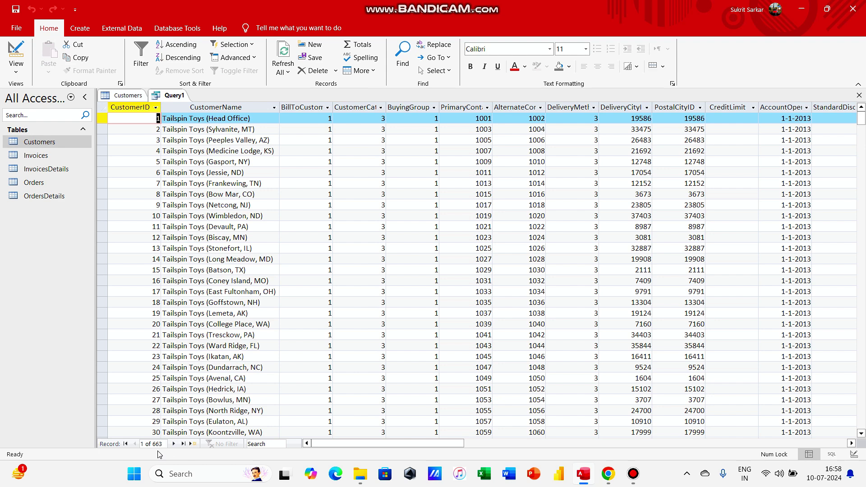
Compare the query's record count with the Customers table, and inspect the query's SQL statement.
left_click(130, 96)
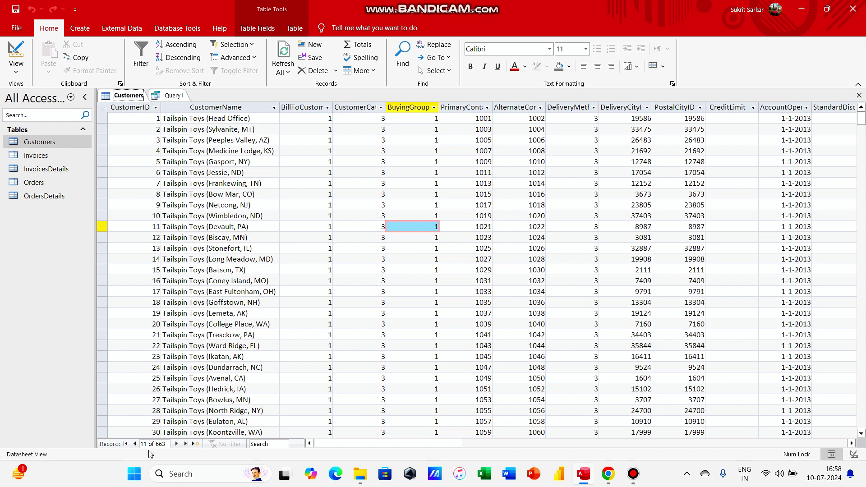
left_click(174, 93)
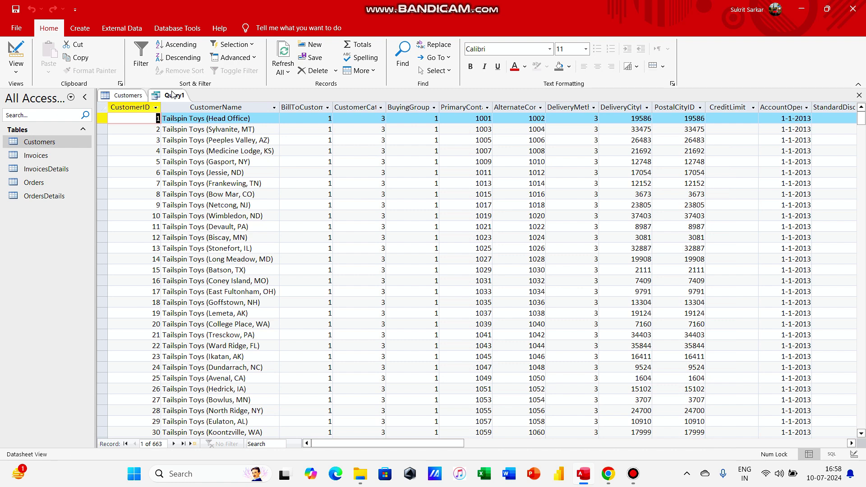
left_click(17, 73)
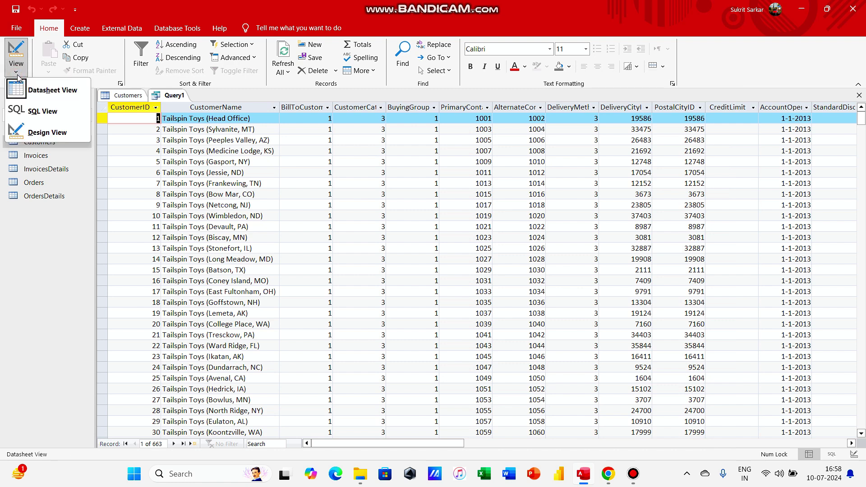
left_click(37, 110)
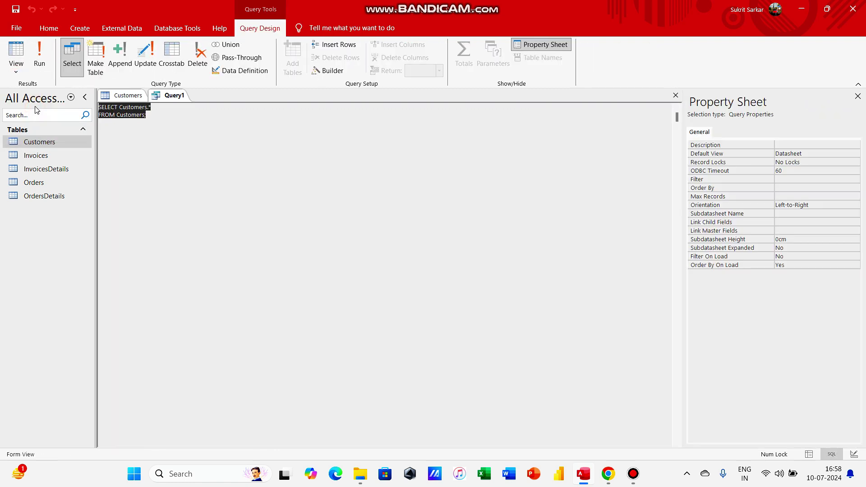
left_click(152, 107)
double_click(150, 108)
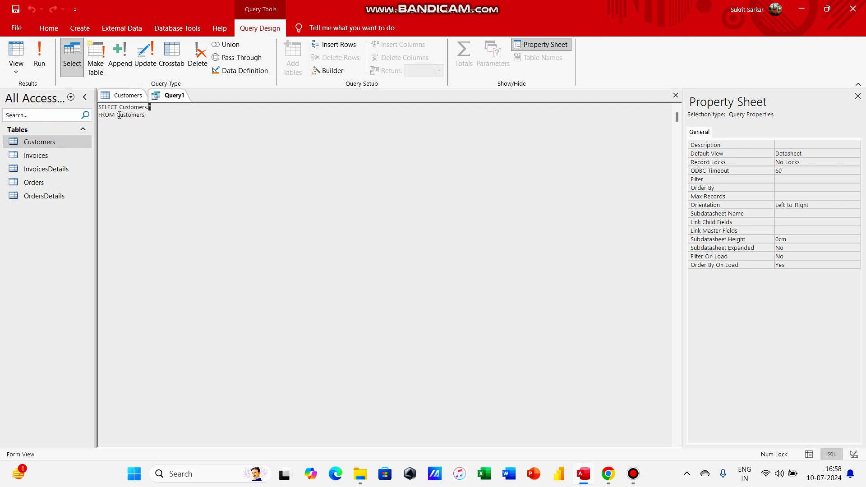
Return the query to Design View and delete the Customers.* column from the grid.
left_click(16, 69)
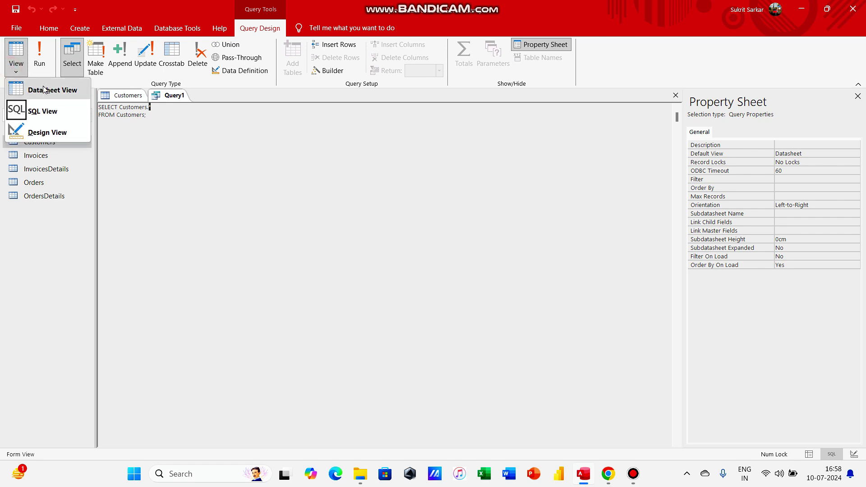
left_click(47, 133)
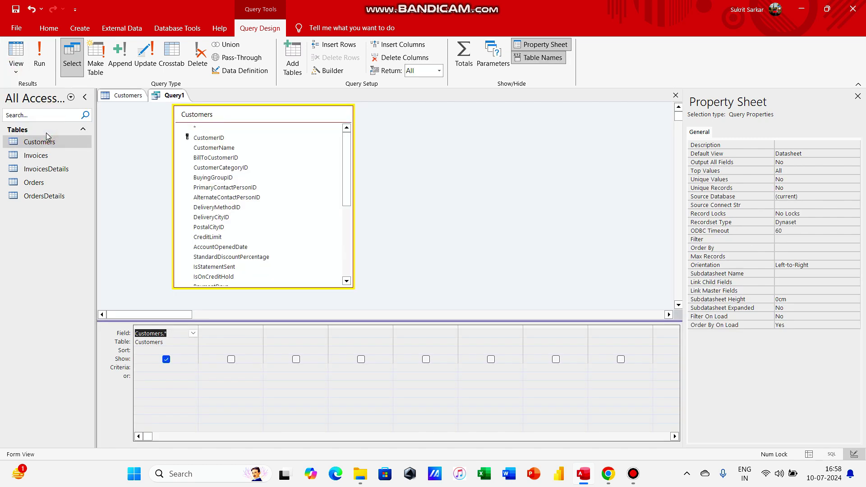
left_click(175, 327)
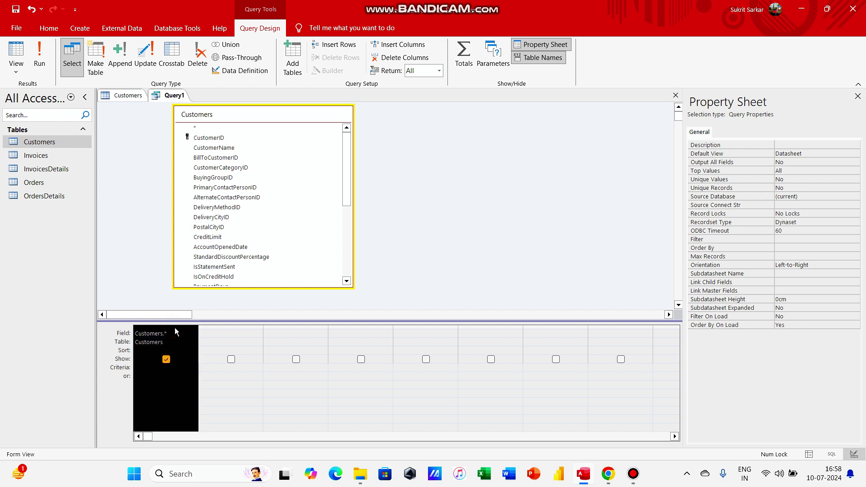
key("Delete")
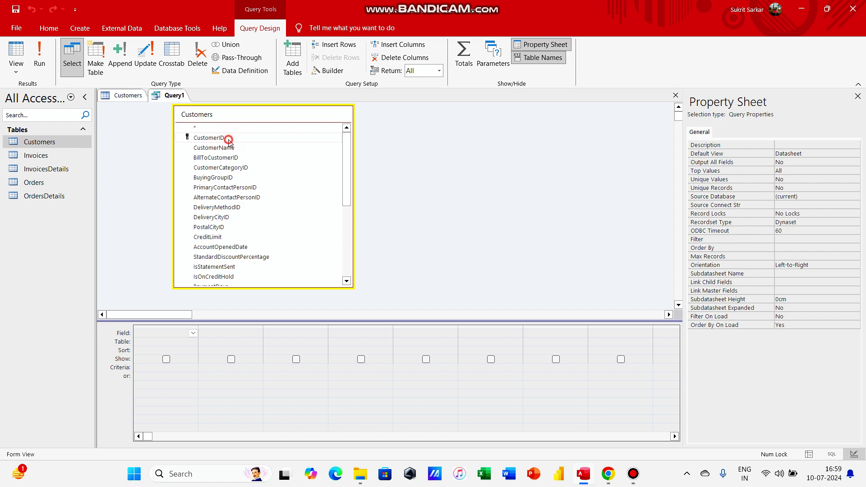
Add the CustomerID and CustomerName fields to the query grid and run the query.
double_click(209, 138)
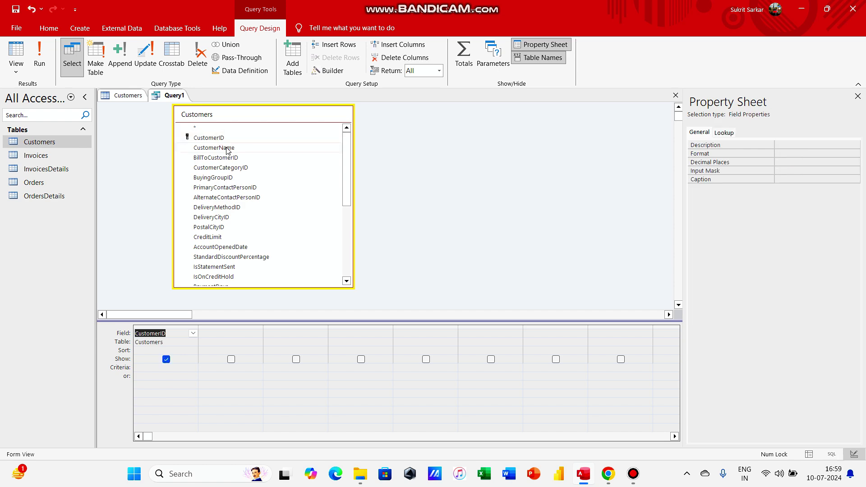
double_click(227, 148)
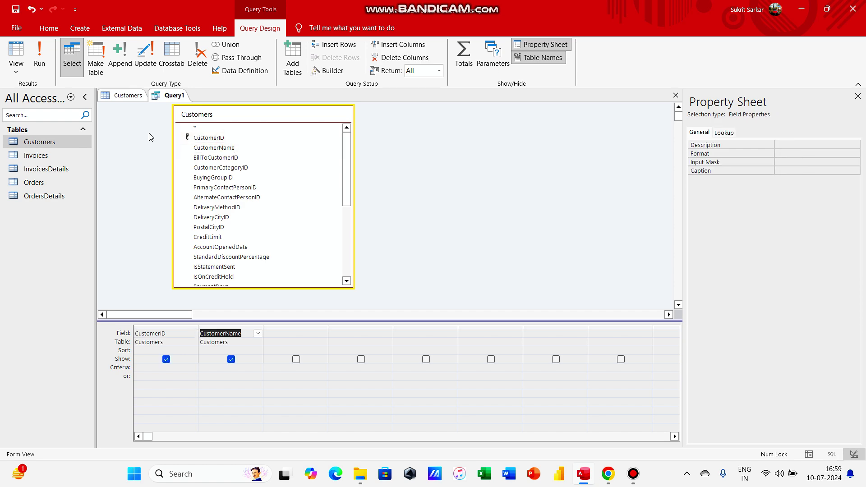
left_click(45, 61)
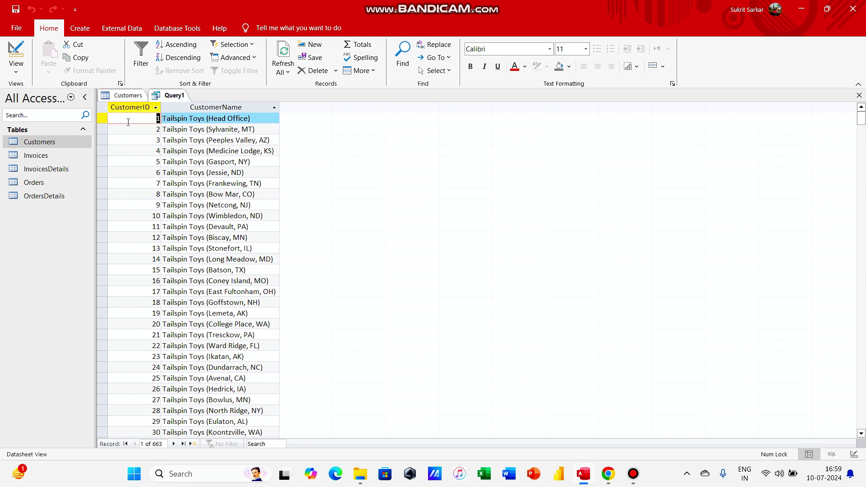
Compare the two-column query's record count with the Customers table, and show the query in SQL View.
left_click(129, 96)
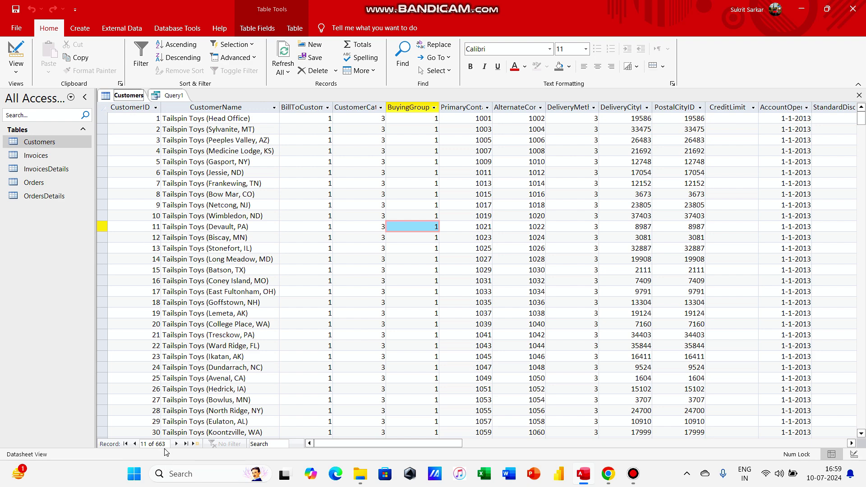
left_click(167, 99)
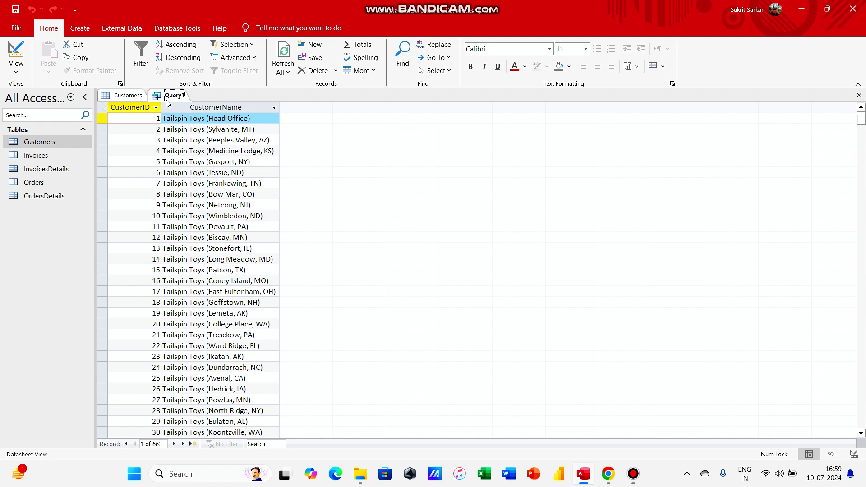
left_click(18, 76)
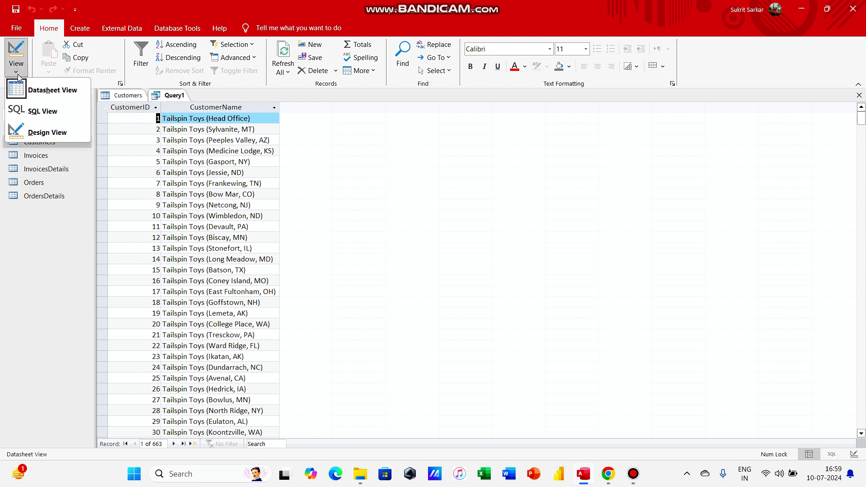
left_click(31, 108)
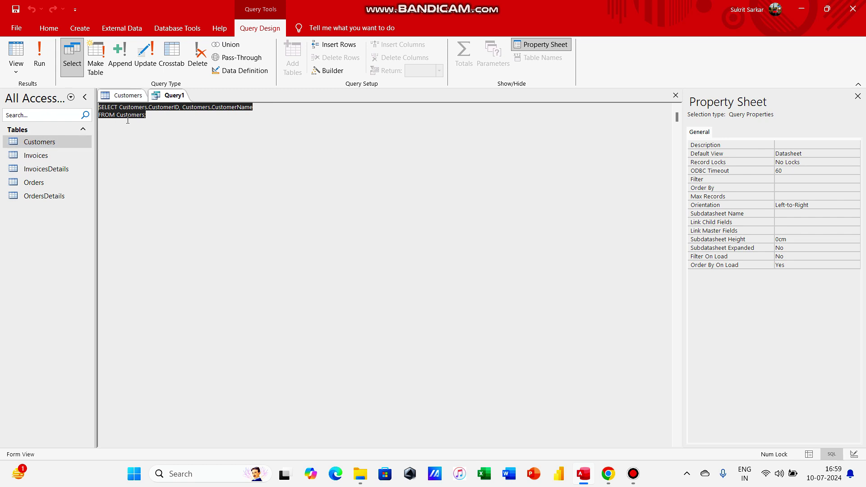
left_click(24, 34)
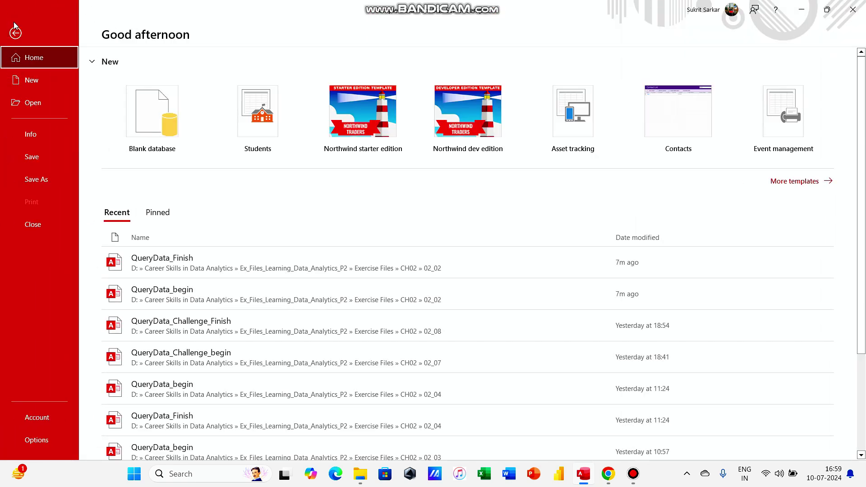
left_click(17, 34)
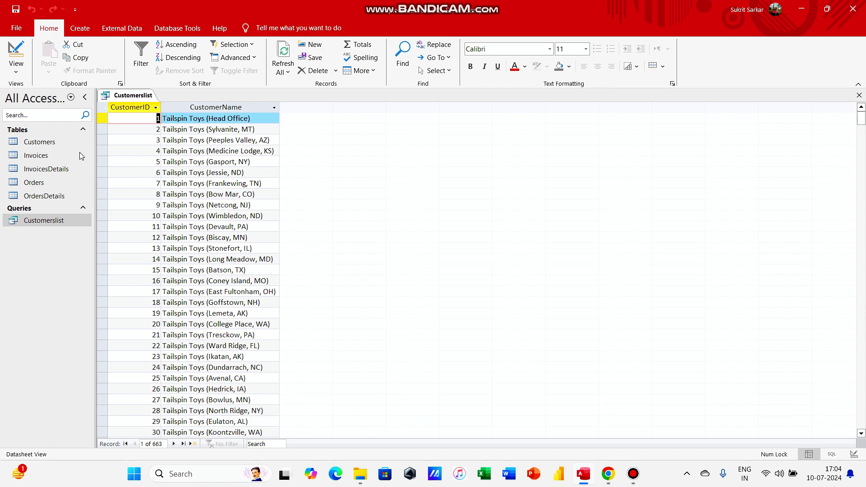
Open the InvoicesDetails table and auto-fit the width of all its columns to their contents.
left_click(38, 168)
double_click(38, 168)
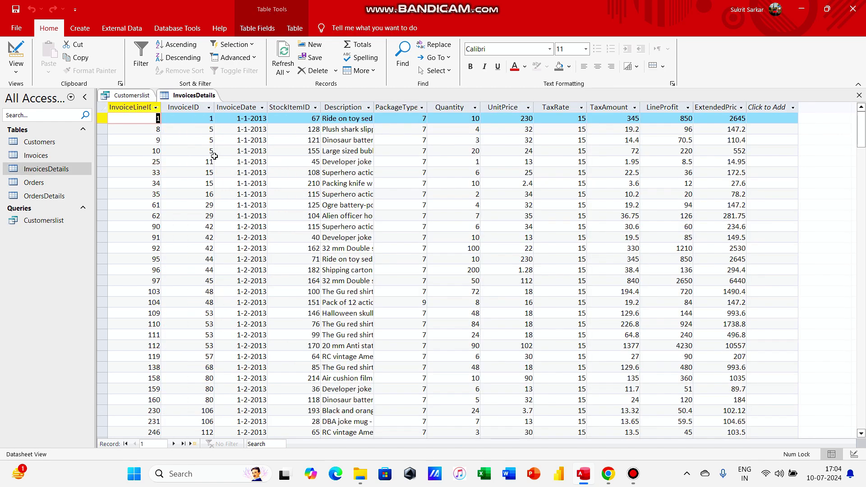
left_click(107, 107)
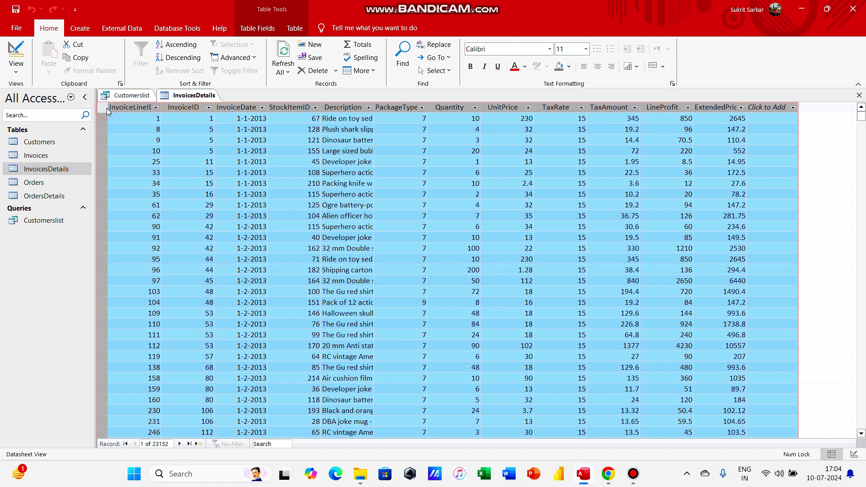
double_click(217, 102)
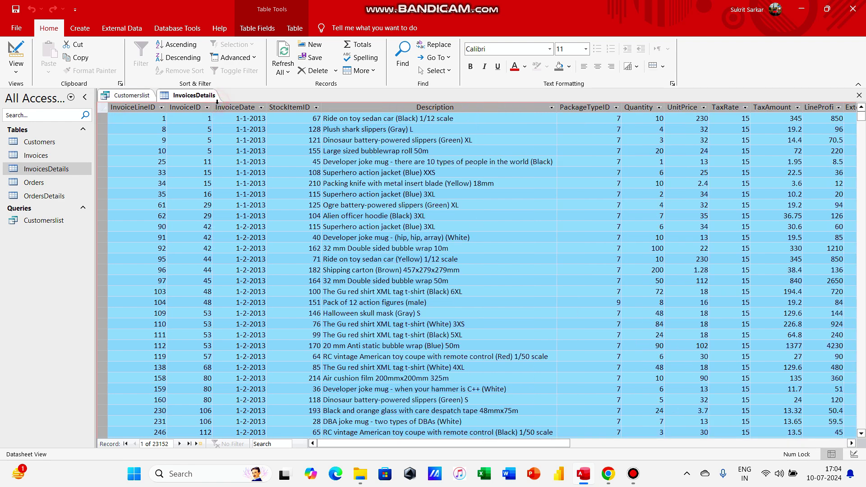
Create a new query in Design View, add the InvoicesDetails table and enlarge its field list to show all fields.
left_click(122, 121)
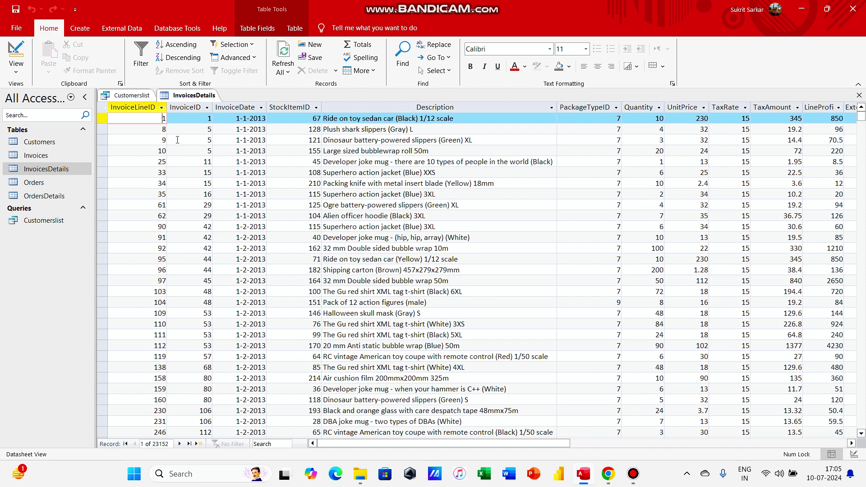
left_click(80, 28)
left_click(169, 61)
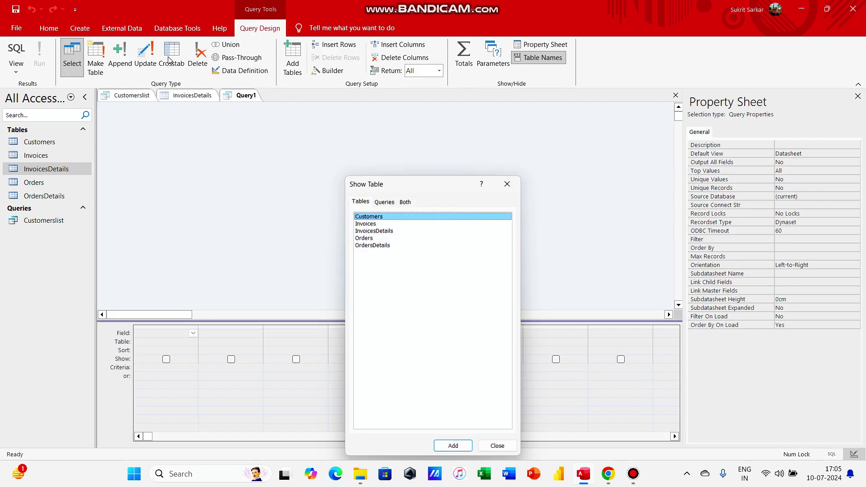
left_click(508, 183)
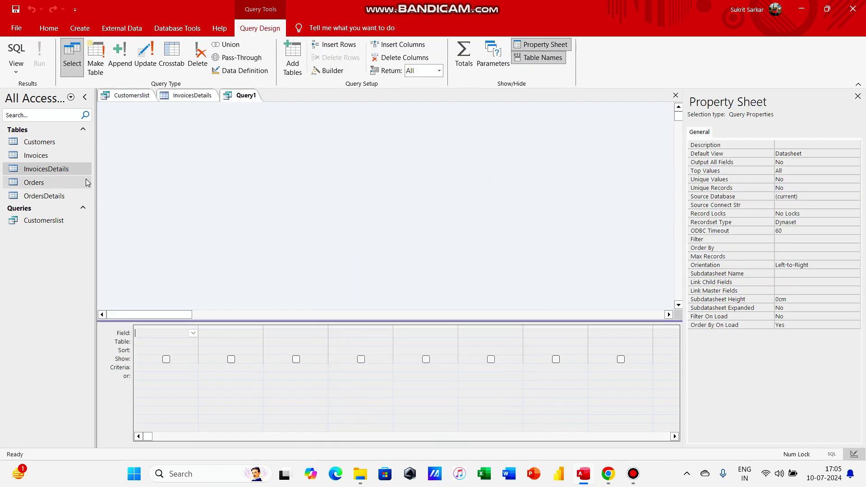
left_click_drag(59, 171, 312, 159)
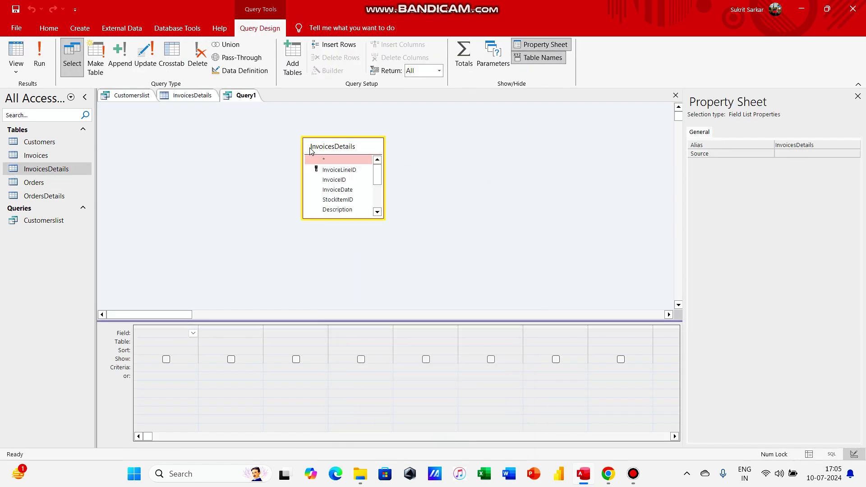
left_click_drag(334, 220, 345, 303)
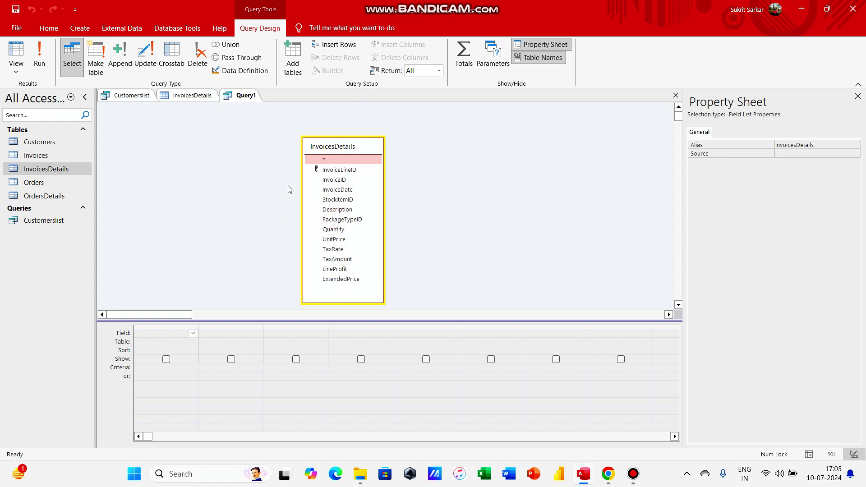
double_click(352, 180)
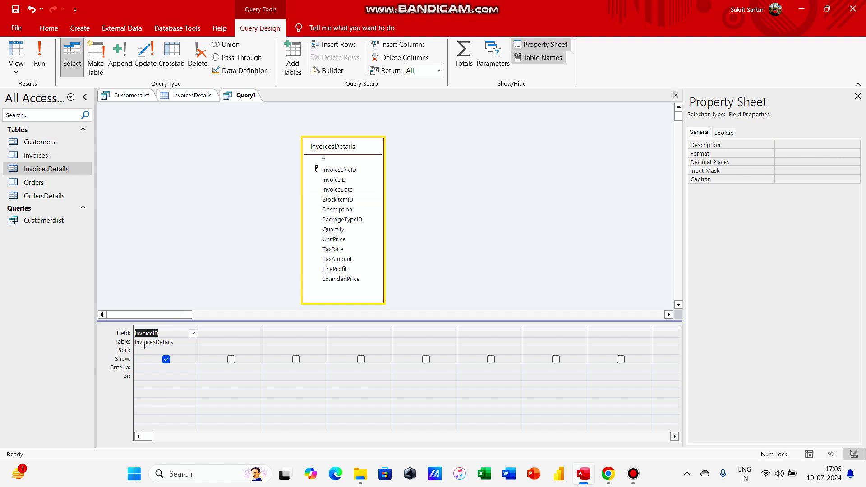
left_click(164, 327)
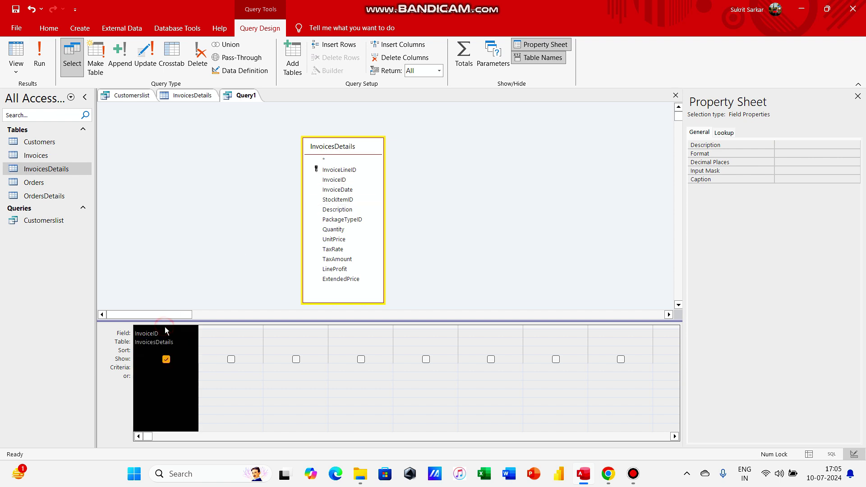
key("Delete")
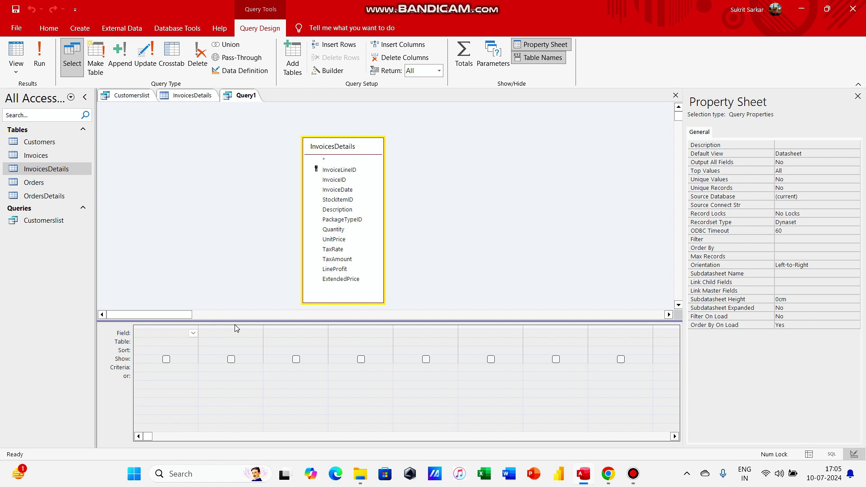
Add the StockItemID and Description fields to the query grid and sort StockItemID in ascending order.
left_click(342, 199)
double_click(342, 200)
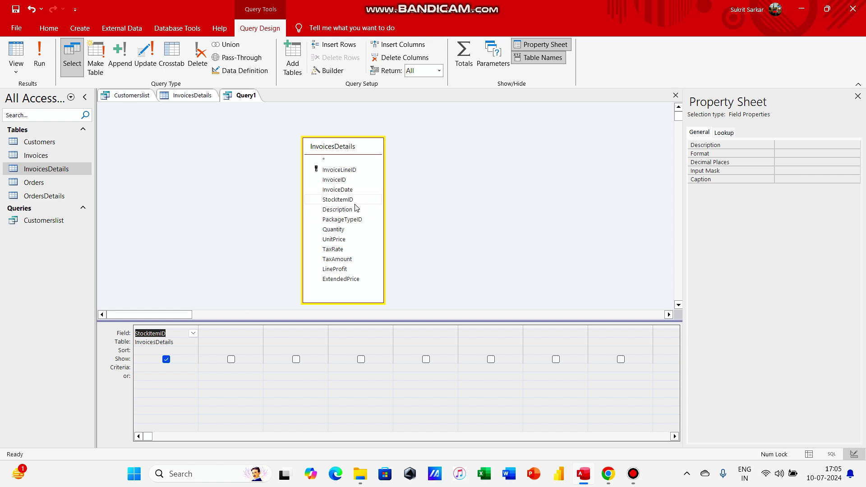
double_click(338, 211)
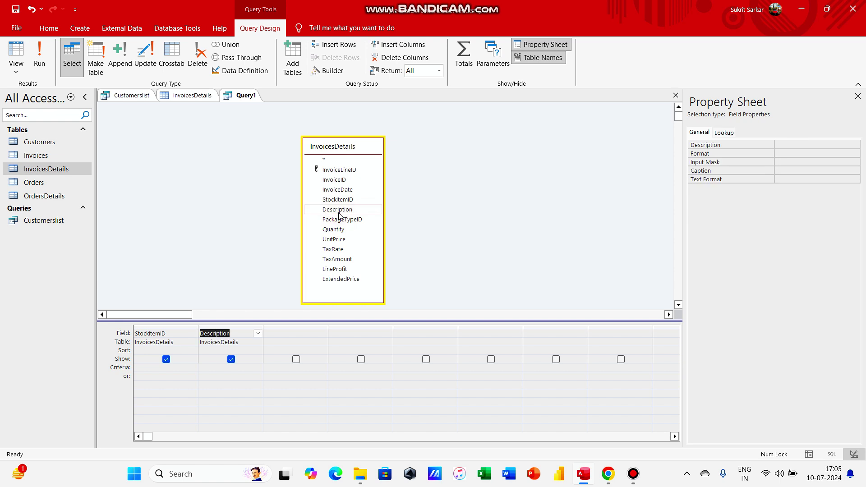
left_click(169, 350)
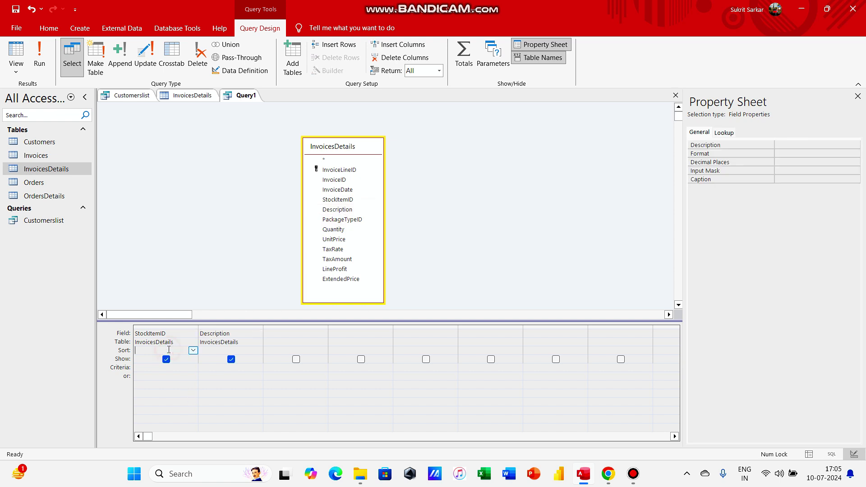
left_click(193, 351)
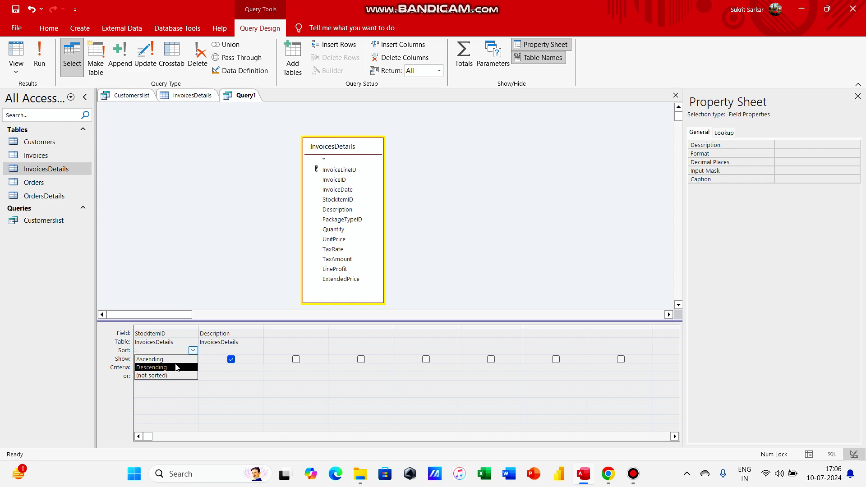
left_click(175, 359)
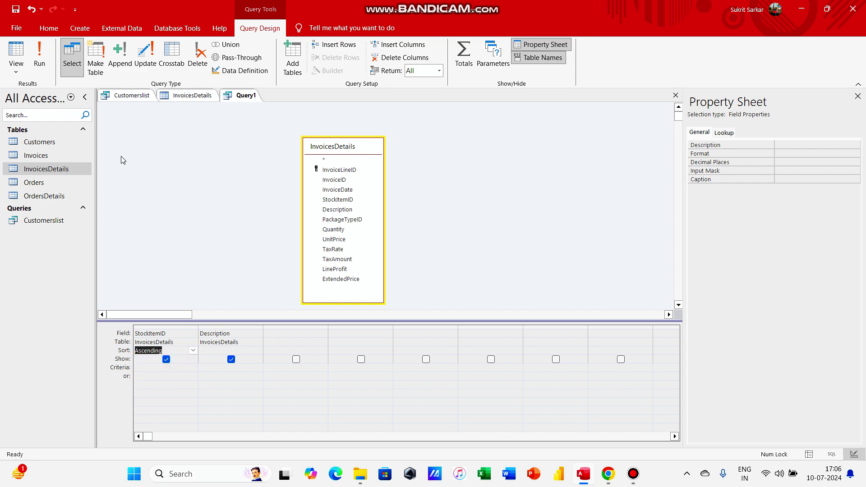
Run the sorted stock item query and auto-fit both datasheet columns to their contents.
left_click(42, 61)
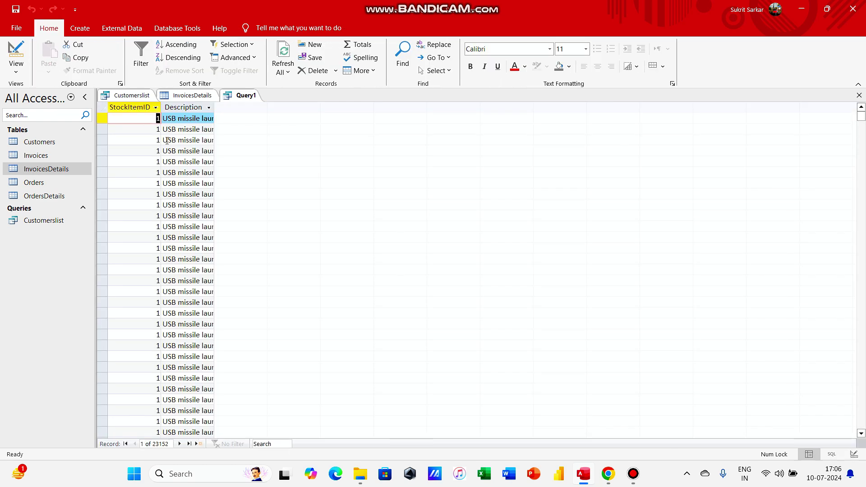
left_click(104, 109)
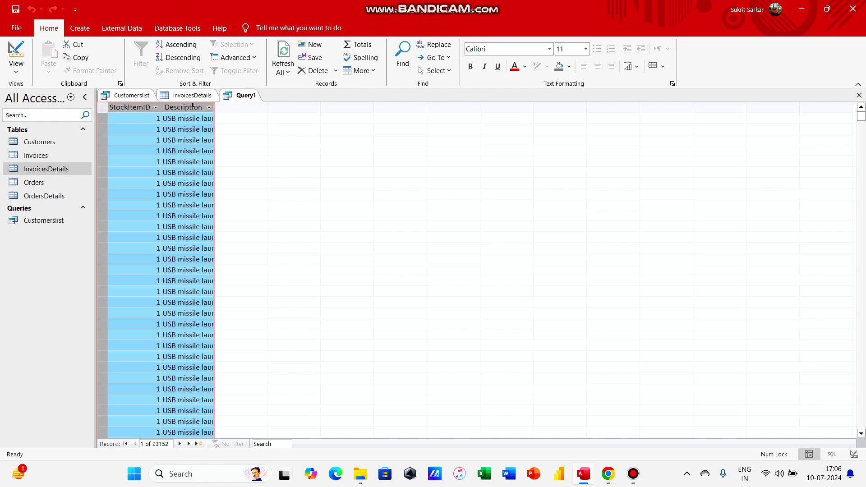
double_click(215, 105)
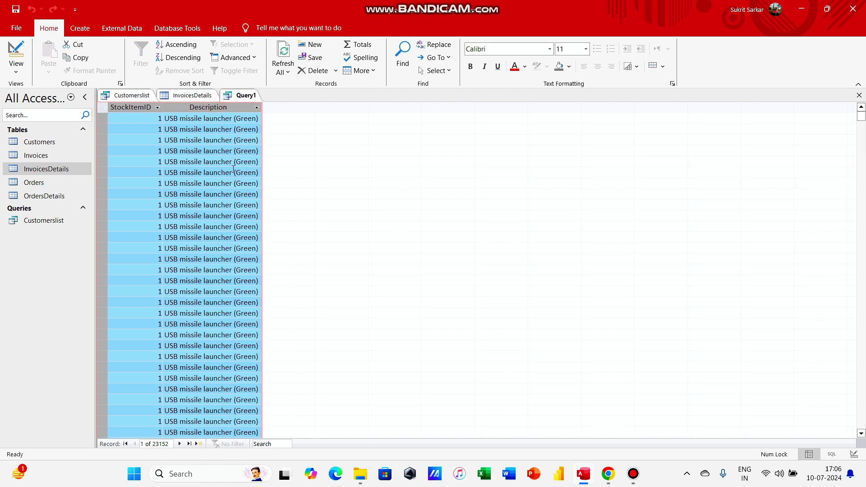
left_click(244, 183)
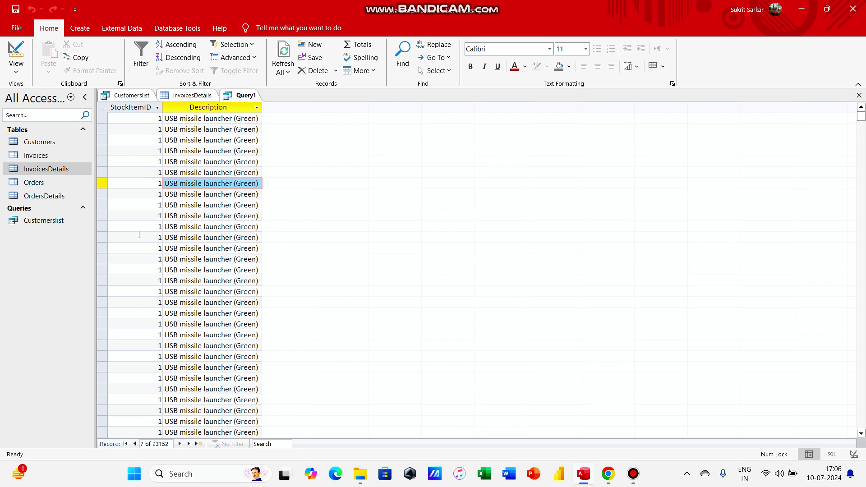
scroll(139, 235, "down", 5)
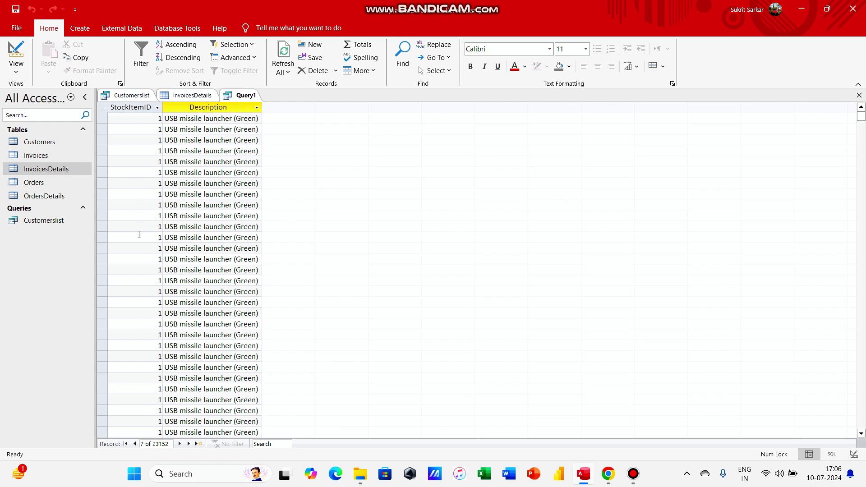
left_click_drag(861, 118, 838, 112)
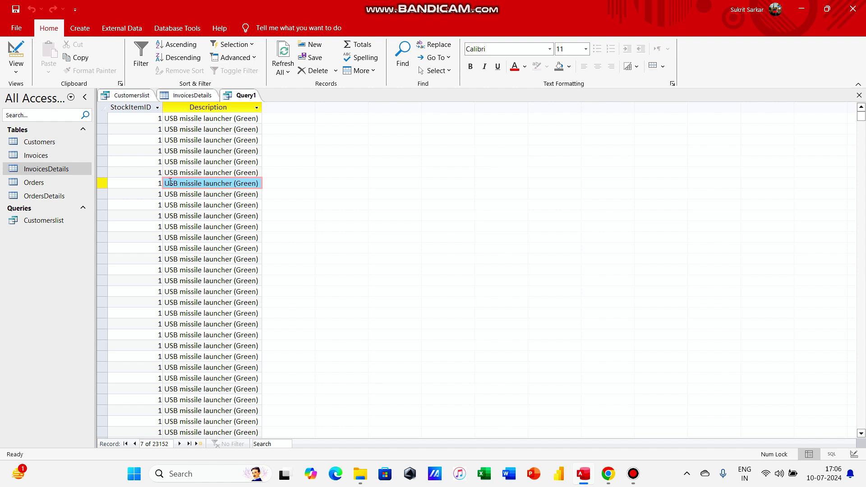
Examine the stock item query's statement in SQL View, including its ORDER BY clause, and return to Design View.
left_click(16, 65)
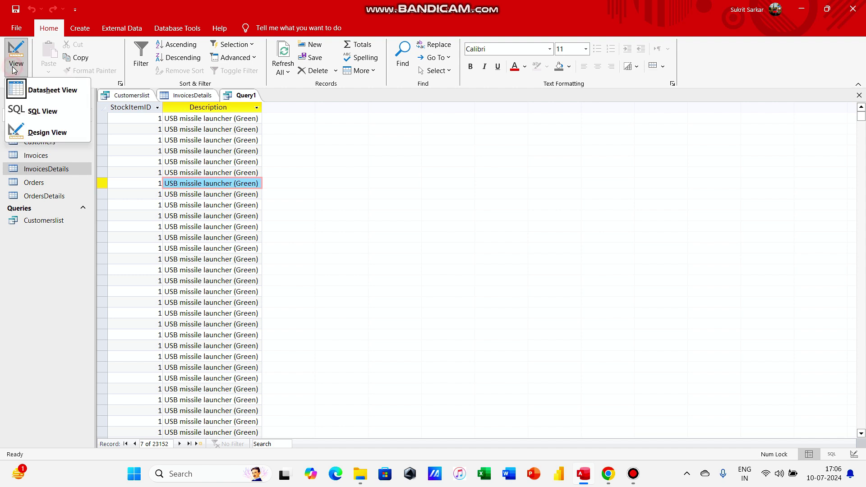
left_click(40, 111)
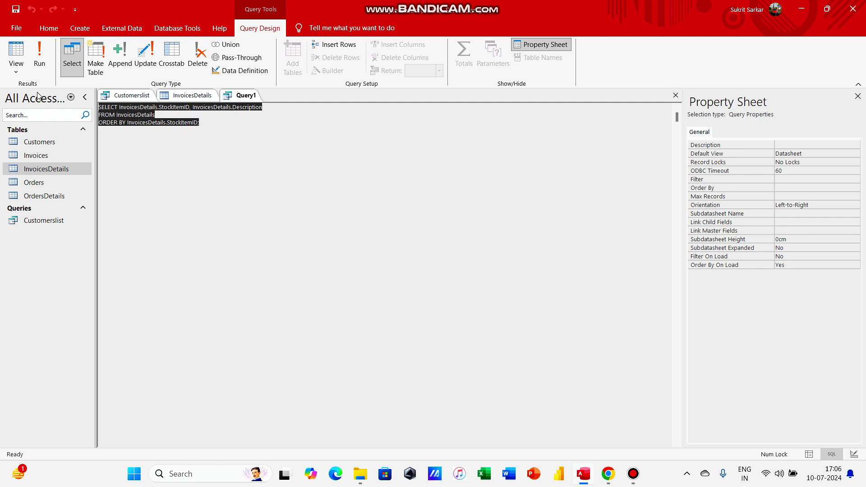
left_click(17, 72)
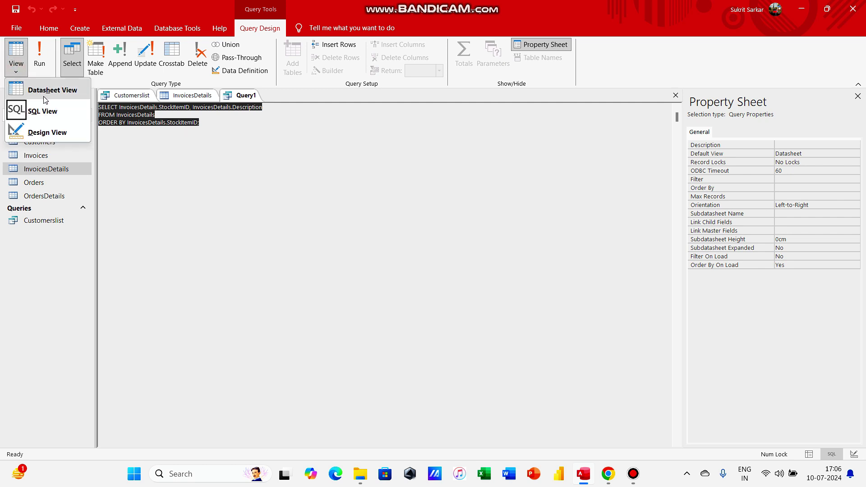
left_click(39, 131)
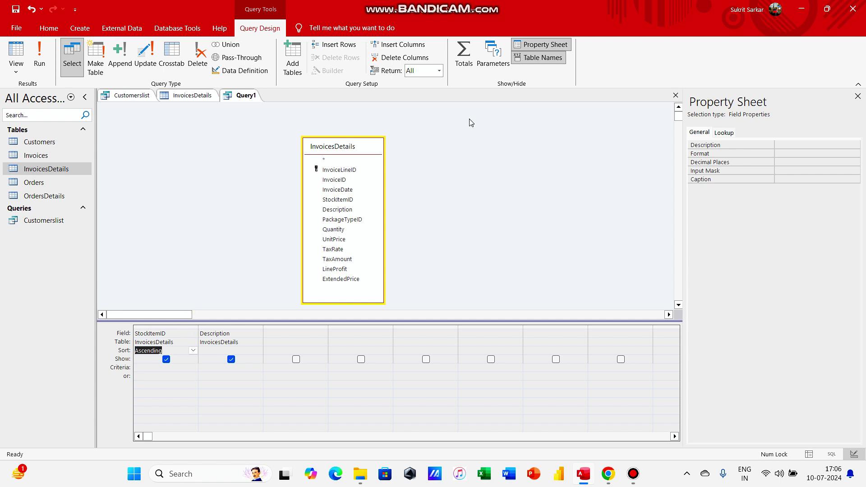
Set the query's Unique Values property to Yes in its Property Sheet.
left_click(535, 46)
left_click(535, 47)
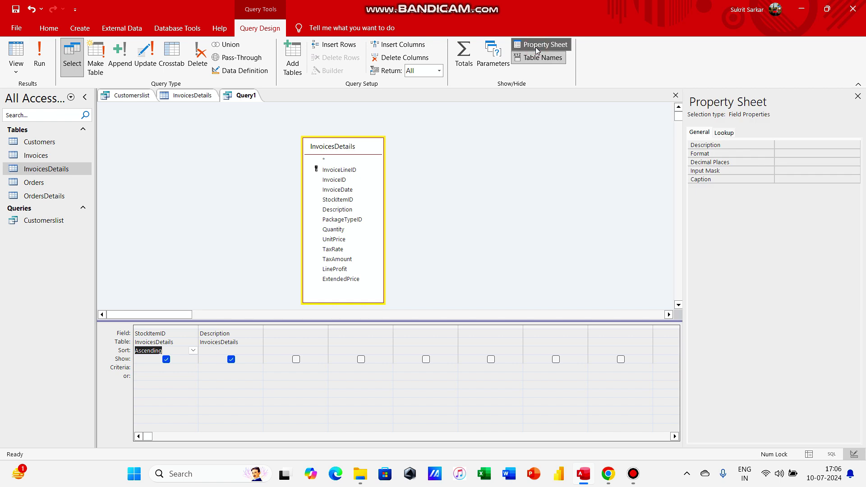
left_click(549, 170)
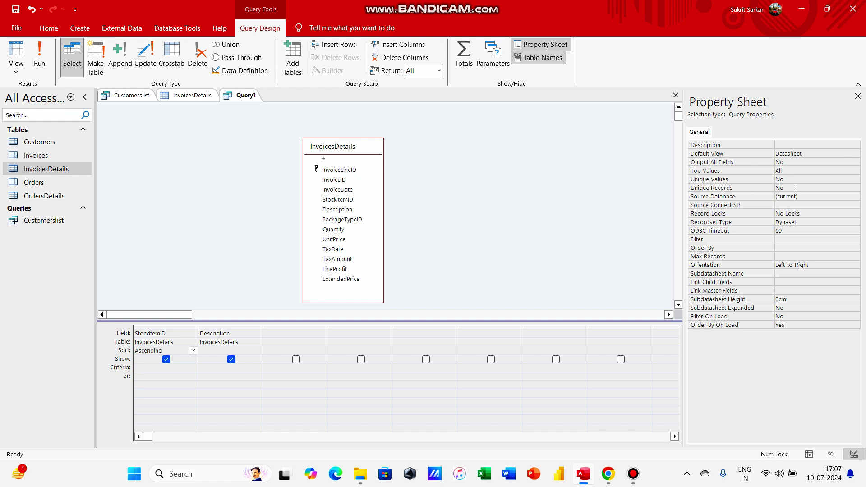
left_click(812, 179)
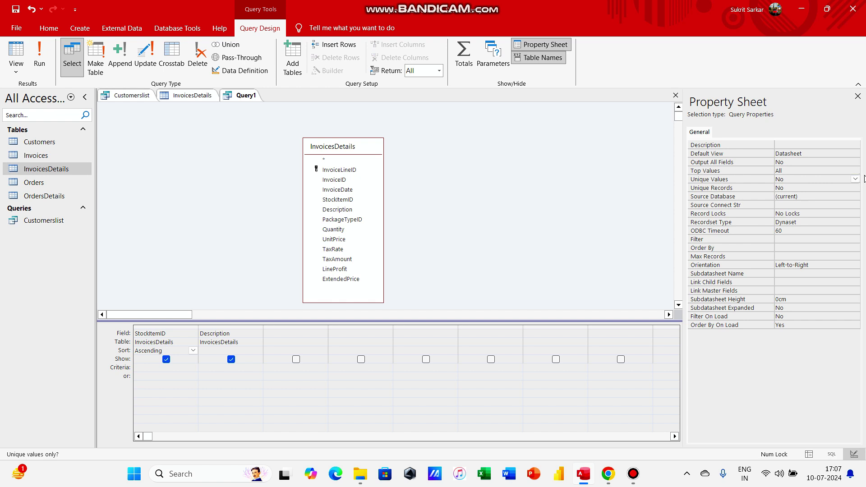
left_click(855, 179)
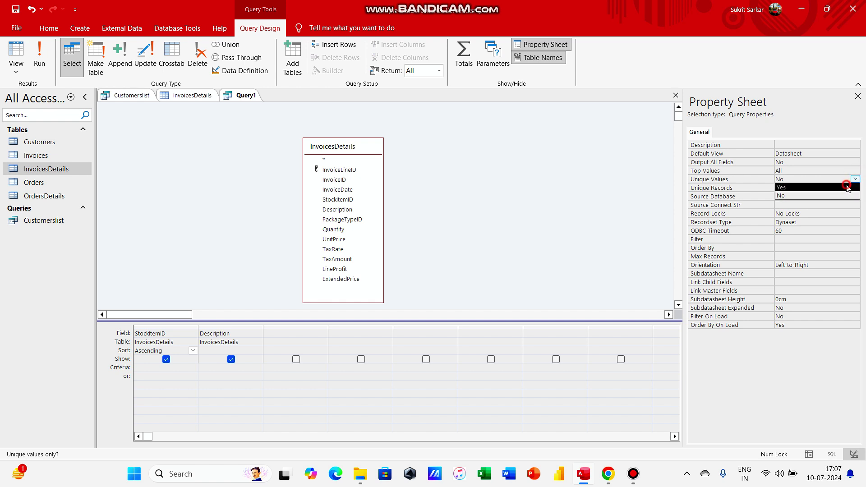
left_click(847, 186)
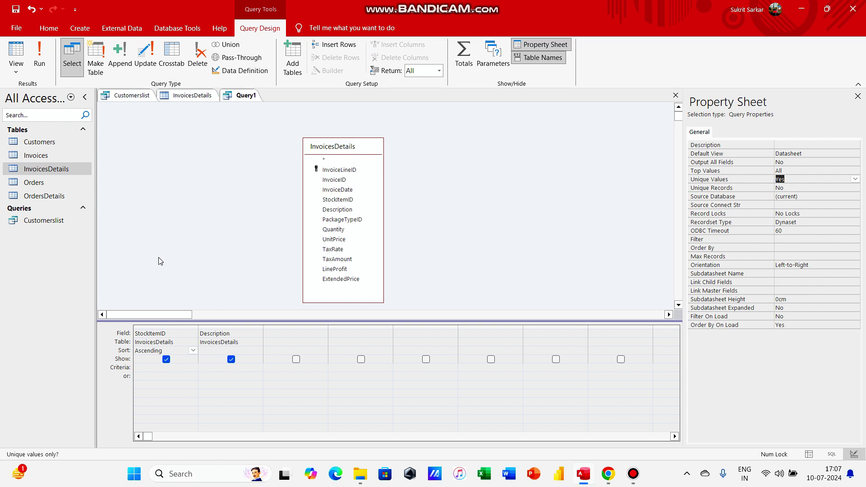
Run the unique-values query and auto-fit the StockItemID and Description columns to review the stock item list.
left_click(39, 60)
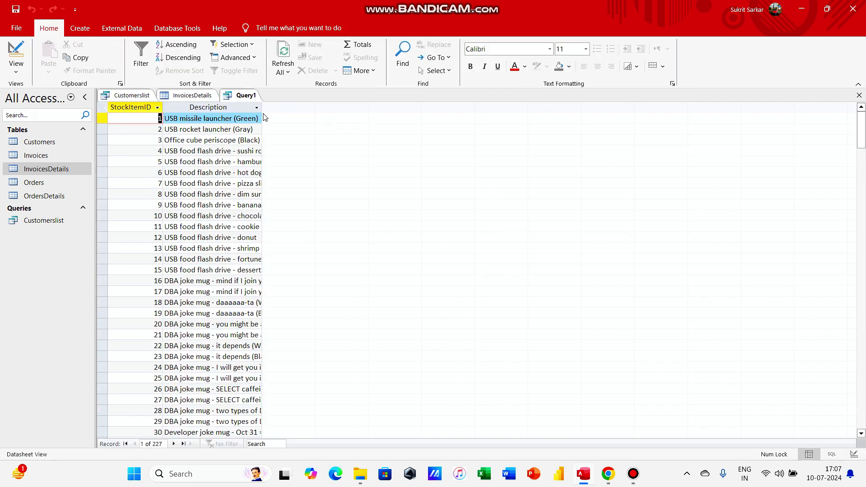
left_click(103, 108)
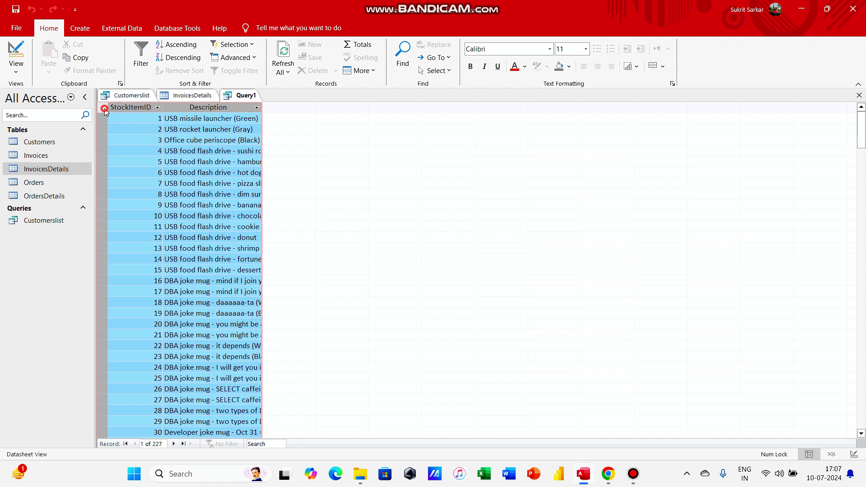
double_click(262, 107)
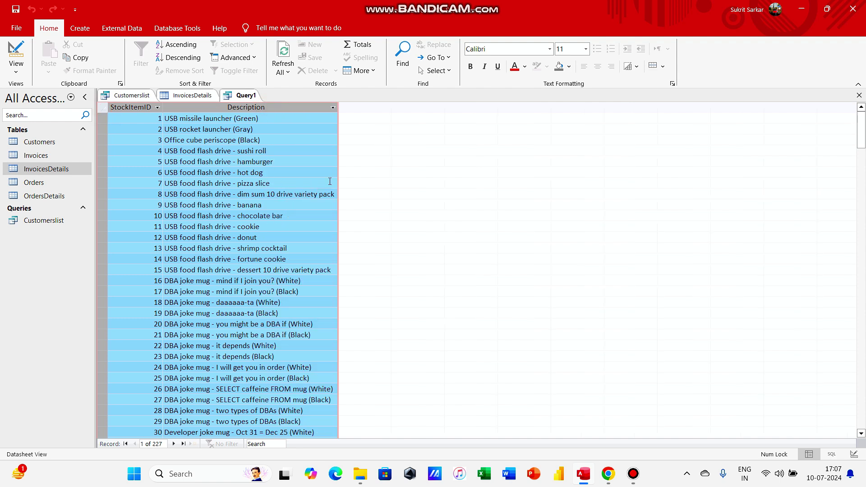
left_click(203, 227)
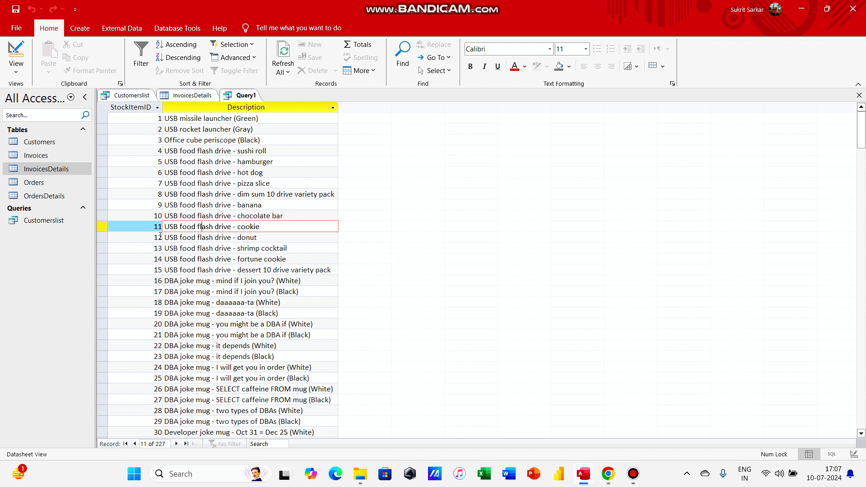
scroll(347, 245, "down", 4)
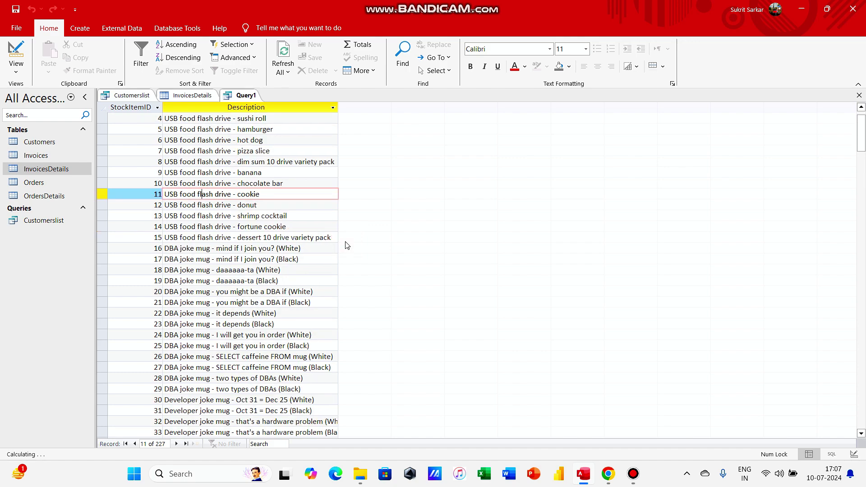
scroll(347, 245, "down", 19)
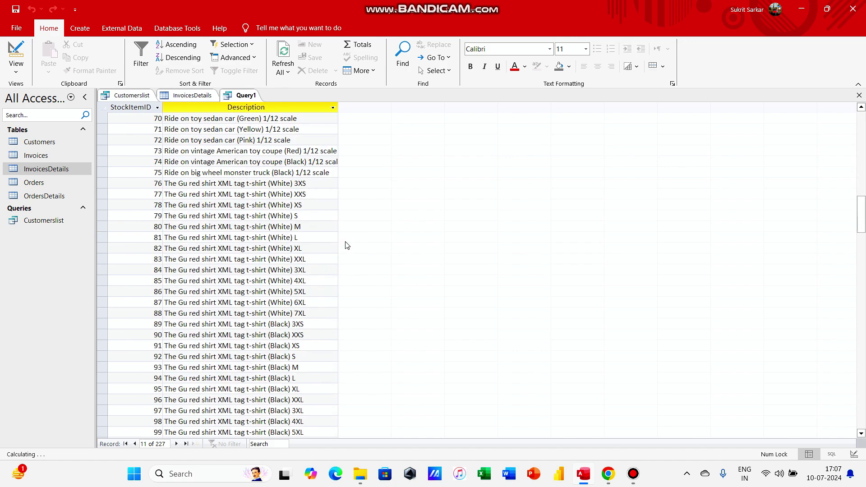
scroll(347, 245, "up", 20)
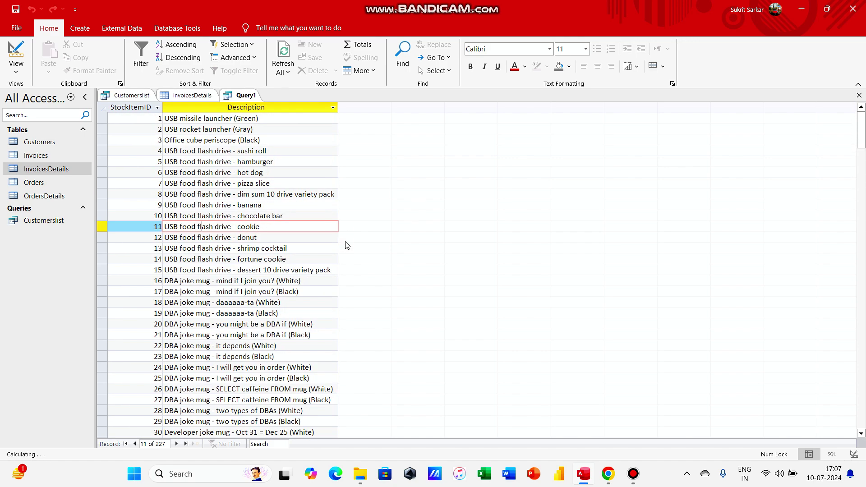
Save the unique stock item query under the name ProductList.
right_click(239, 100)
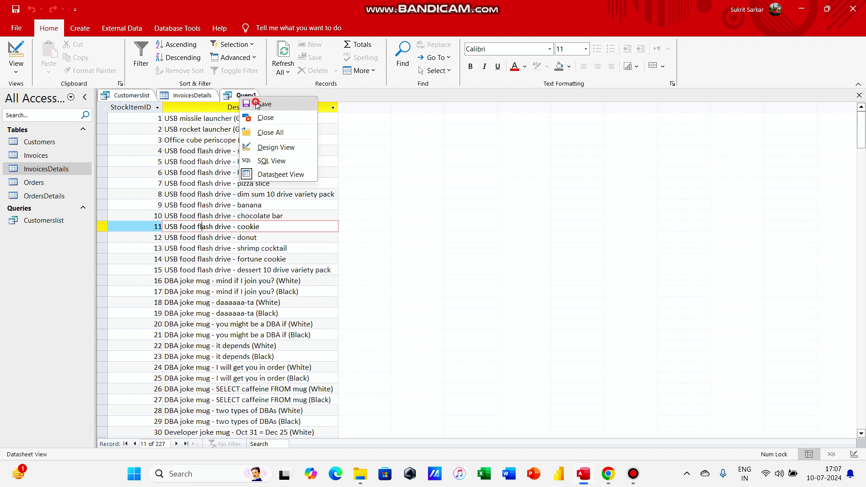
left_click(257, 105)
key("BackSpace")
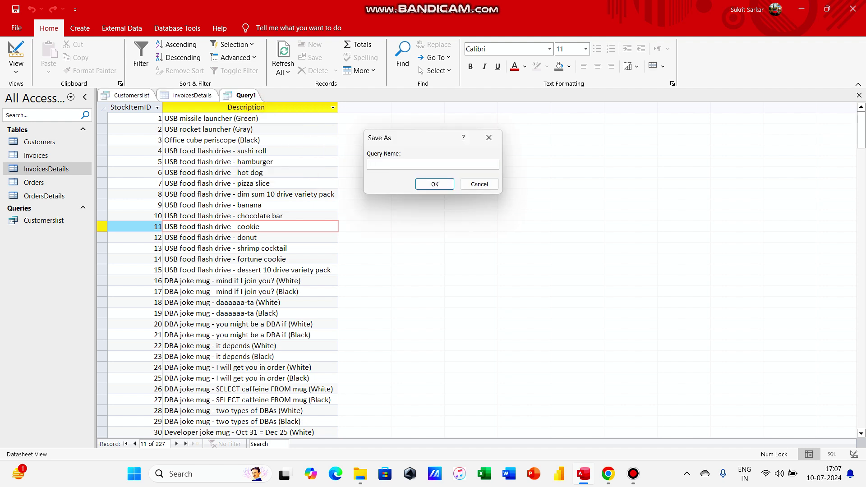
type("ProductList")
left_click(440, 184)
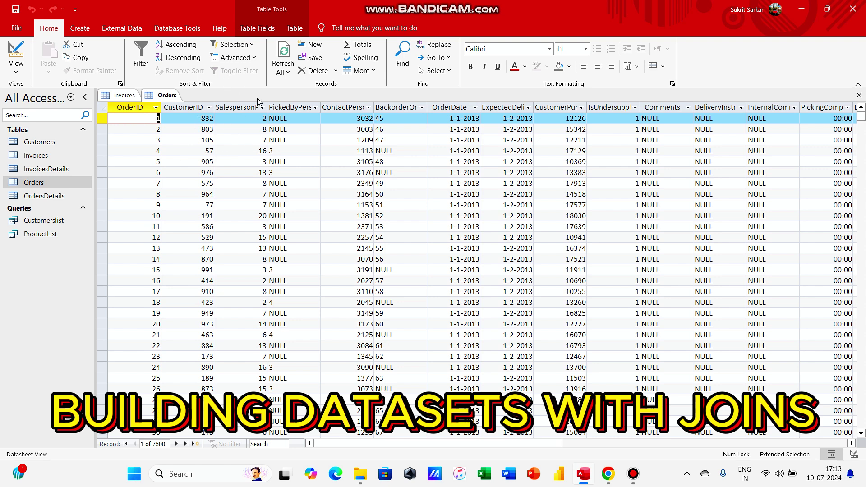
Compare the columns and records of the Orders and Invoices tables, and close both tables.
scroll(282, 279, "down", 1)
scroll(281, 279, "down", 6)
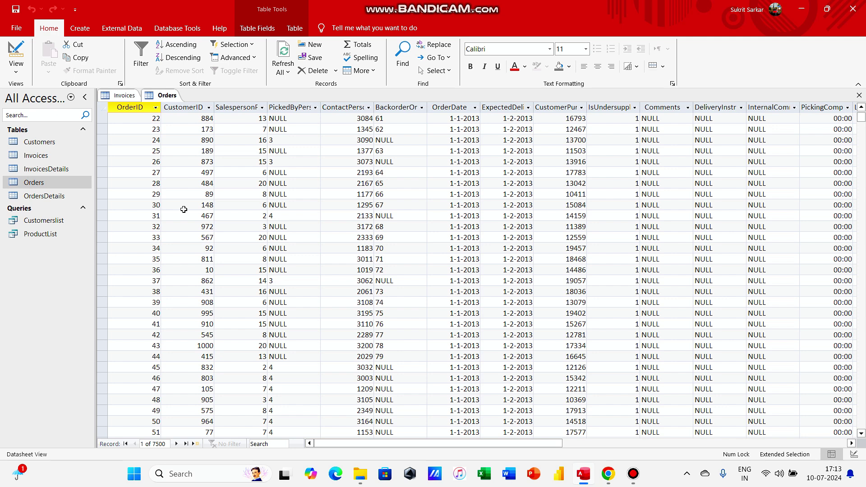
scroll(184, 210, "up", 2)
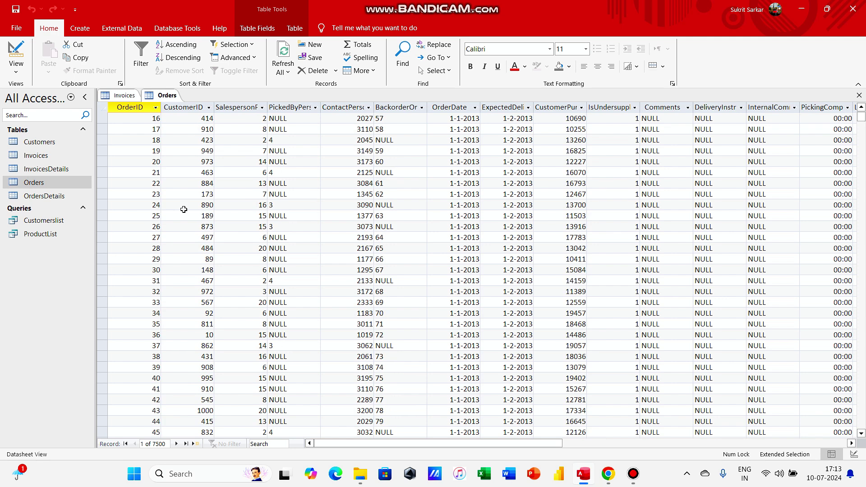
scroll(183, 209, "up", 1)
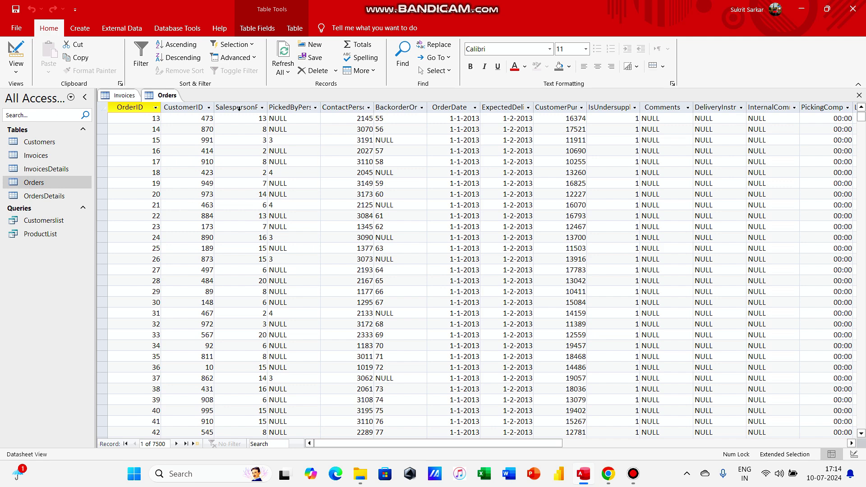
left_click(126, 96)
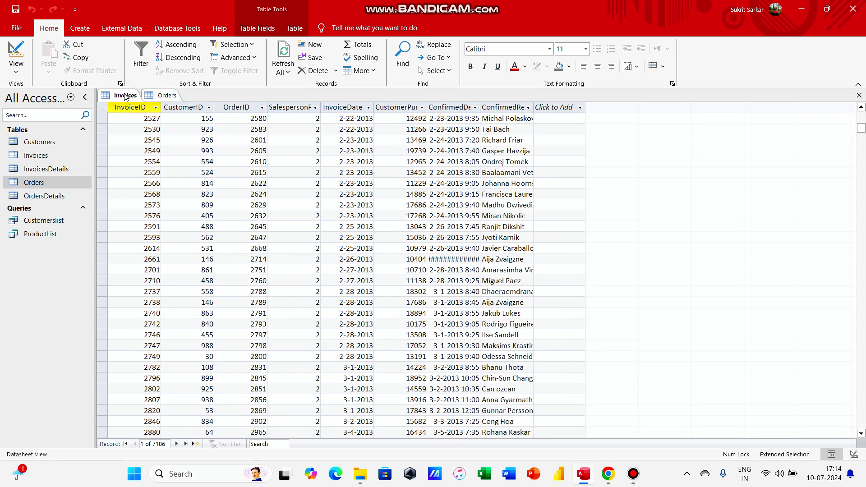
left_click(164, 98)
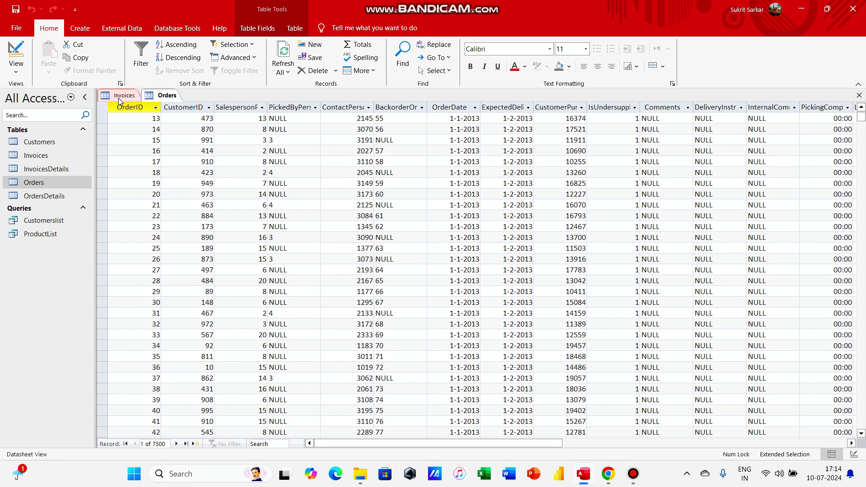
left_click(121, 101)
left_click(160, 99)
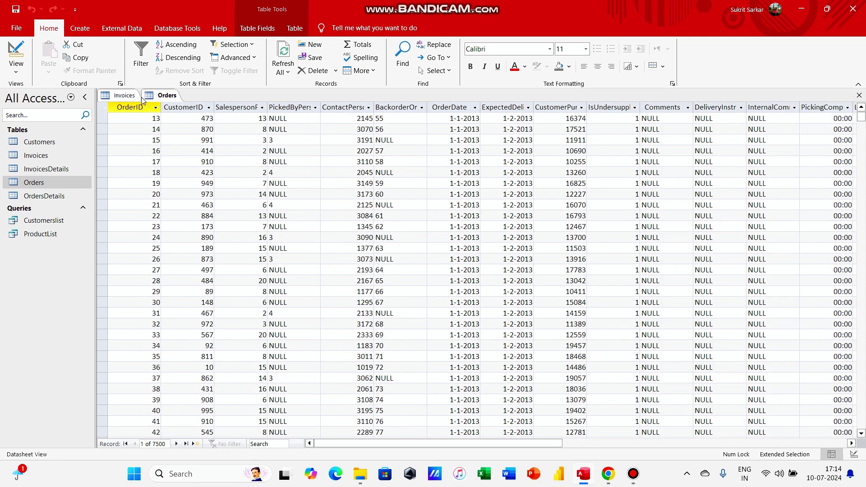
left_click(139, 99)
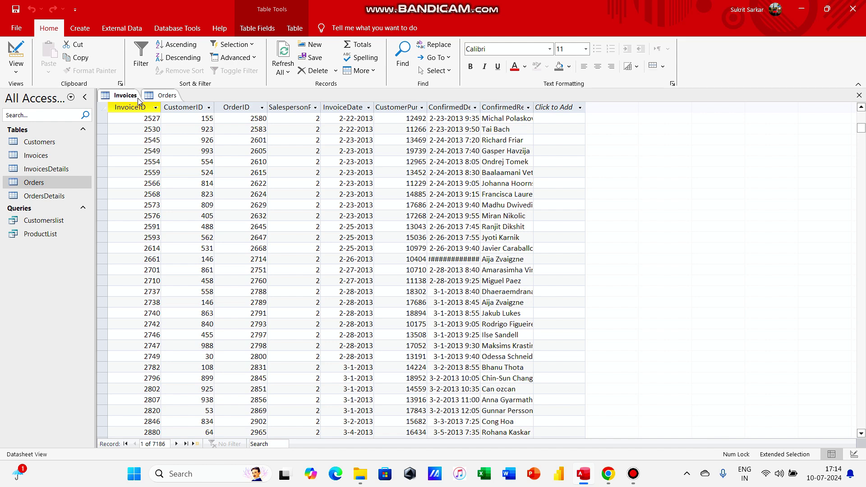
right_click(138, 100)
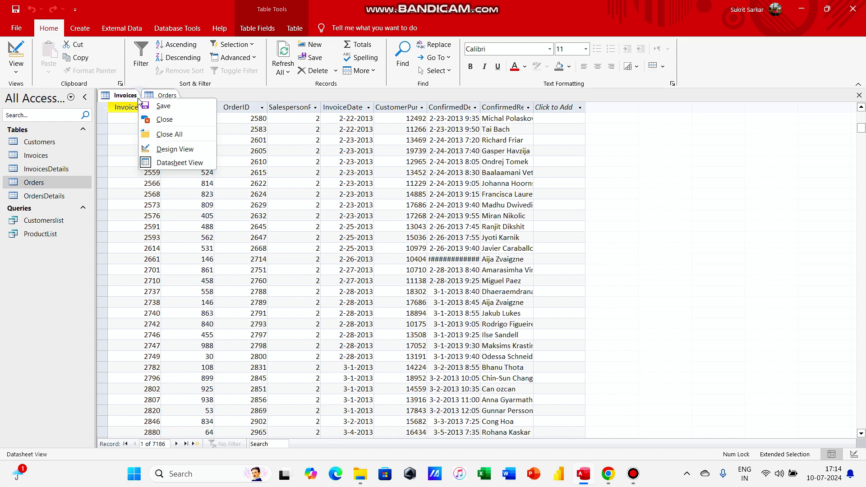
left_click(172, 132)
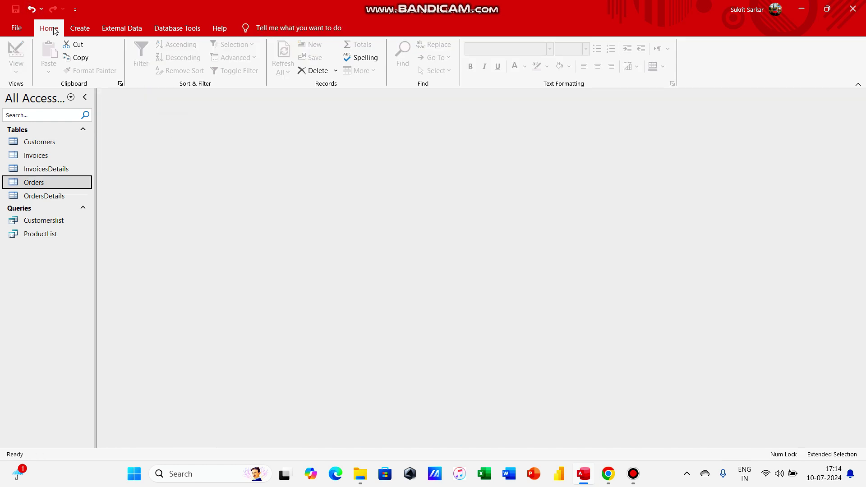
Create a new query in Design View and add the Orders and Invoices tables to it.
left_click(80, 28)
left_click(175, 63)
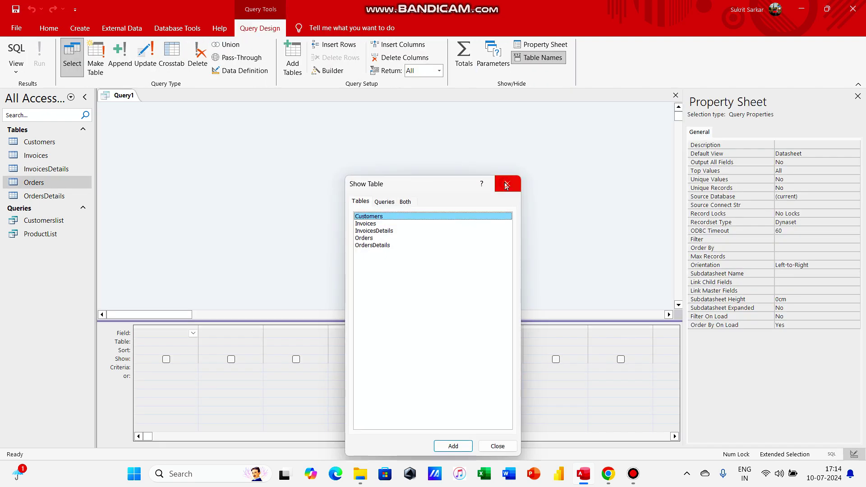
left_click(505, 184)
left_click(73, 184)
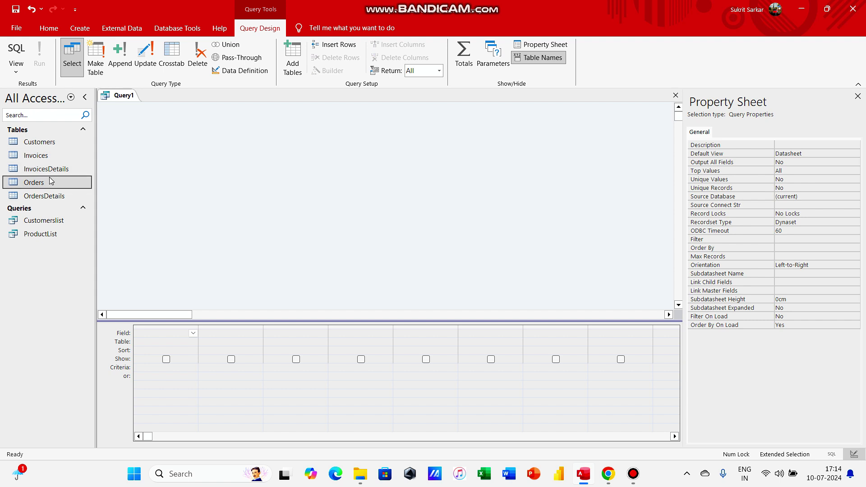
left_click_drag(37, 183, 231, 185)
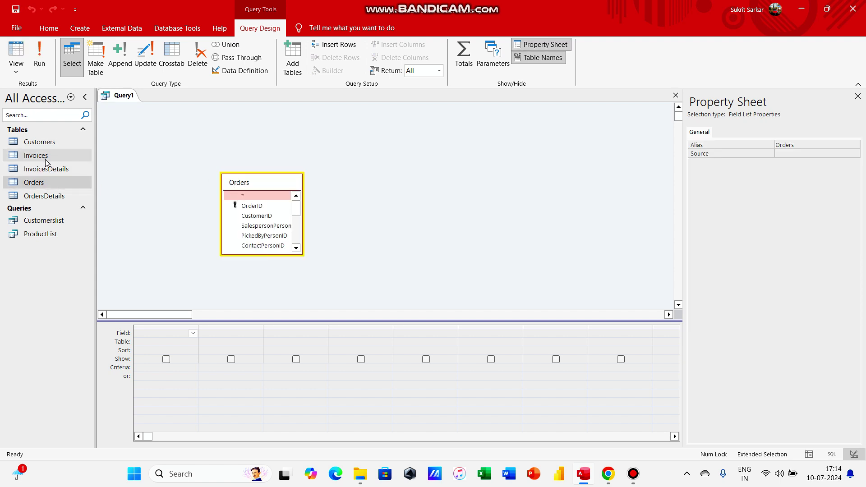
left_click_drag(42, 158, 409, 165)
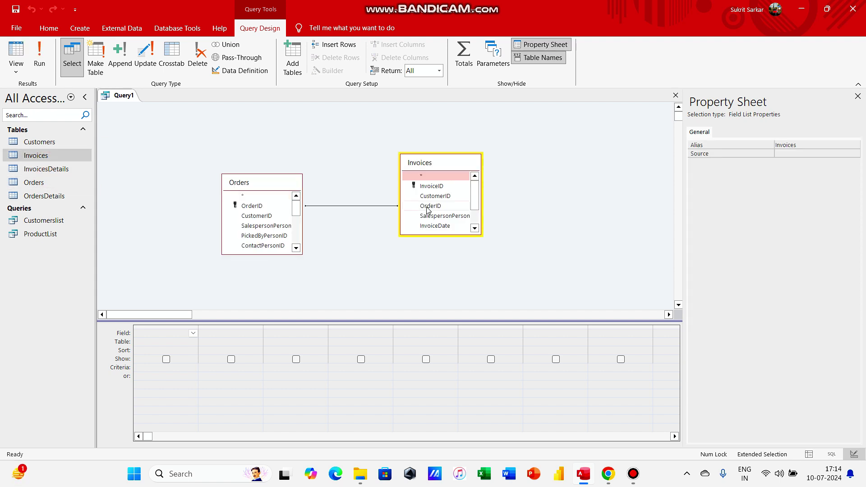
Lengthen the Invoices and Orders field lists to show more fields and move both higher in the design area.
left_click_drag(436, 235, 429, 296)
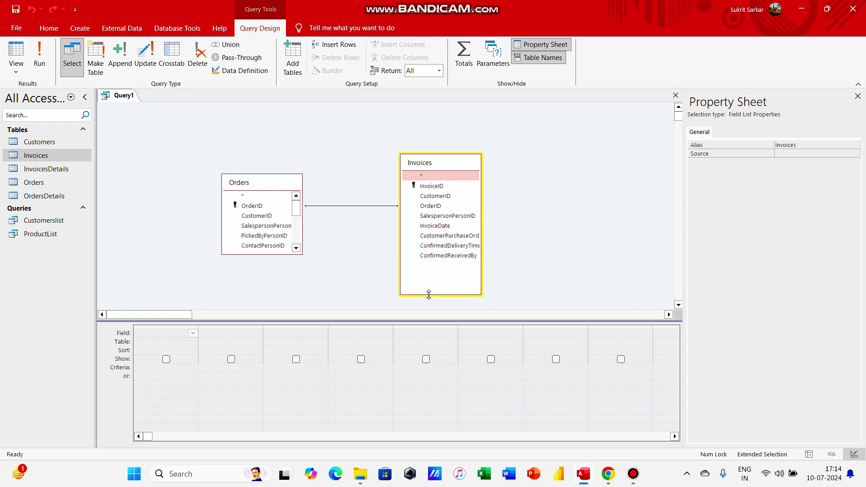
left_click_drag(451, 164, 418, 116)
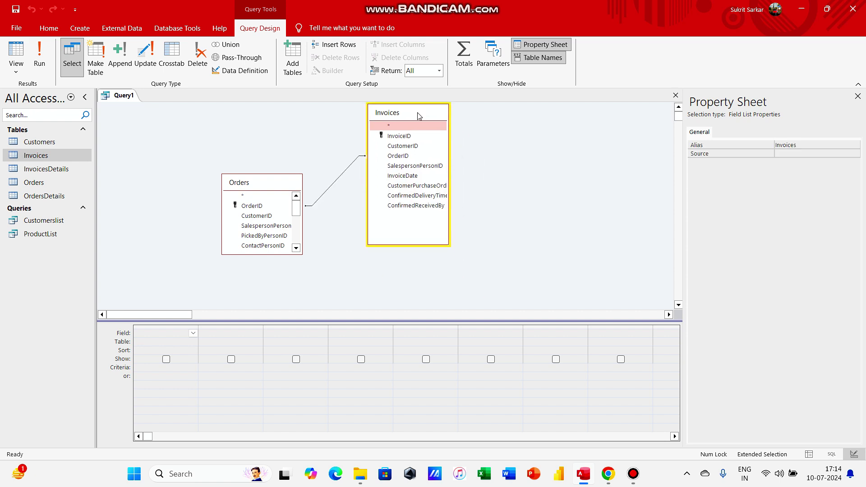
left_click_drag(283, 181, 272, 127)
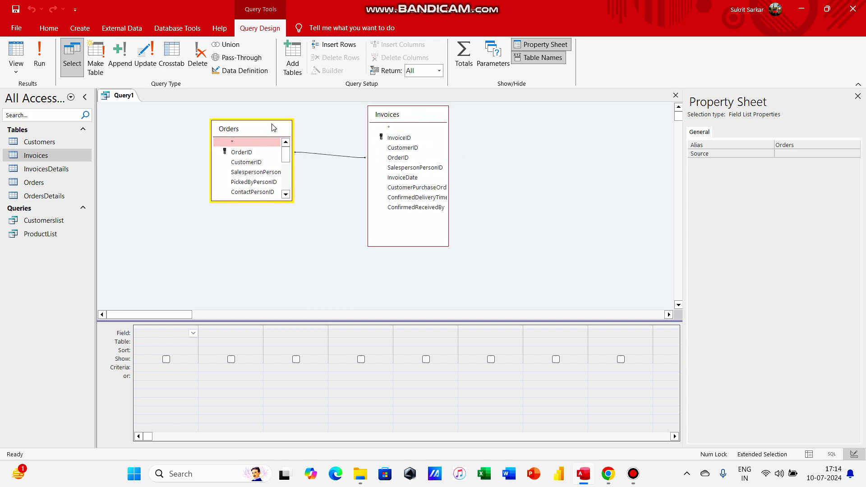
left_click_drag(254, 200, 248, 292)
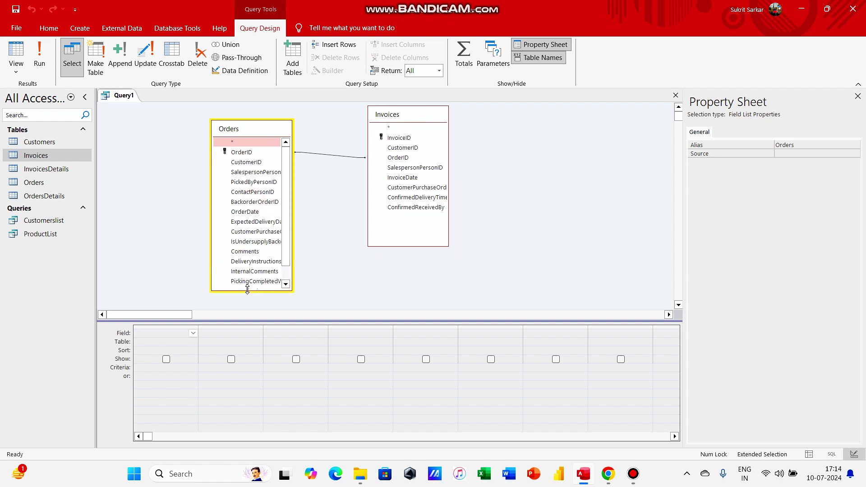
Delete the join line between Orders and Invoices and re-create it from Orders' OrderID to Invoices' OrderID.
left_click(353, 158)
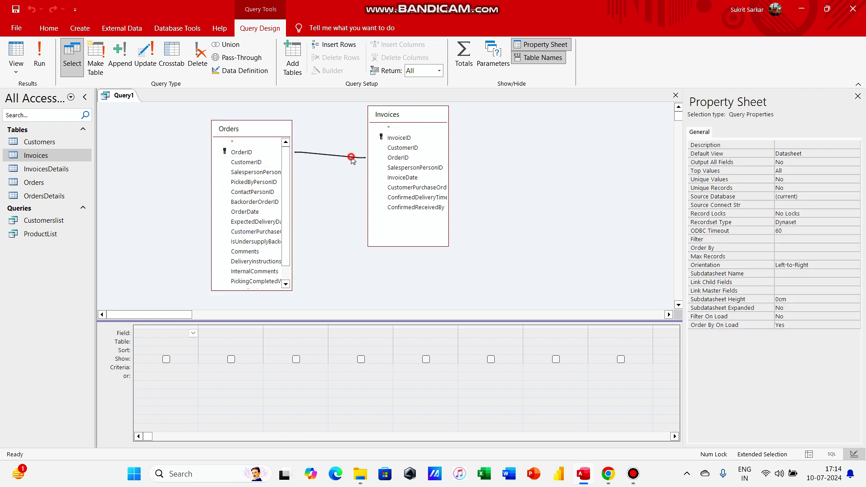
right_click(353, 157)
left_click(367, 180)
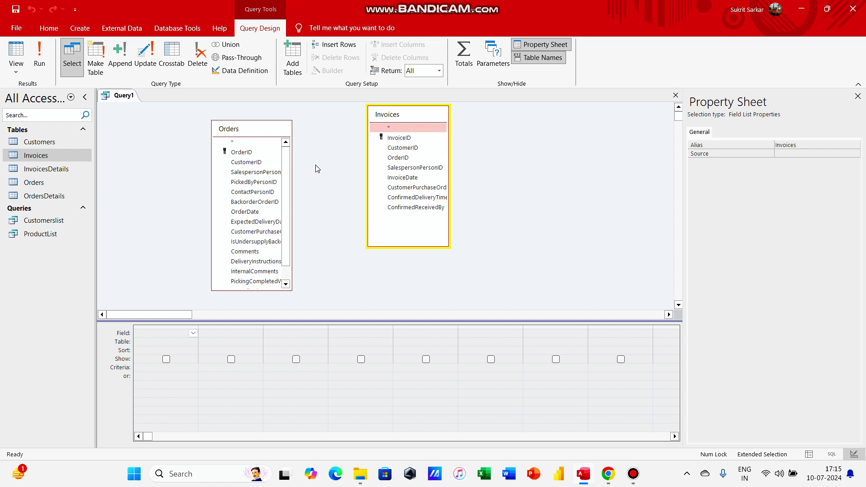
left_click(255, 152)
left_click_drag(255, 151, 392, 163)
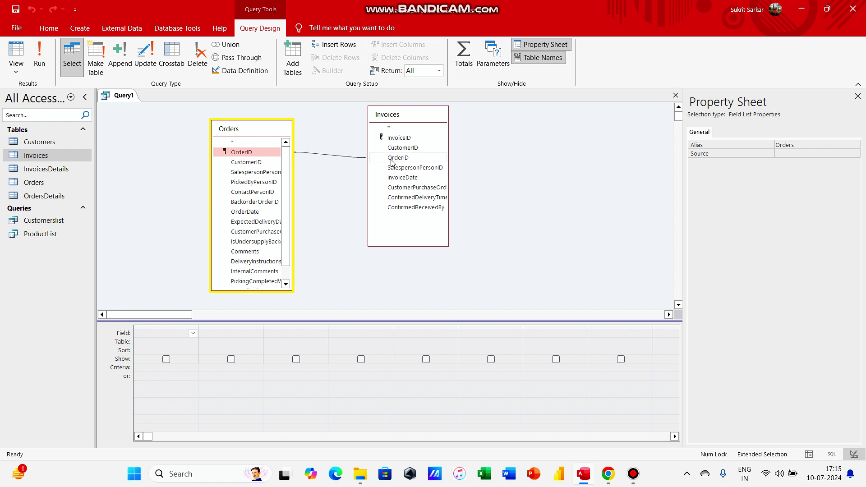
Move the Orders field list closer to Invoices and add Orders' OrderID and Invoices' InvoiceID to the query grid.
left_click(256, 129)
left_click_drag(256, 130, 287, 113)
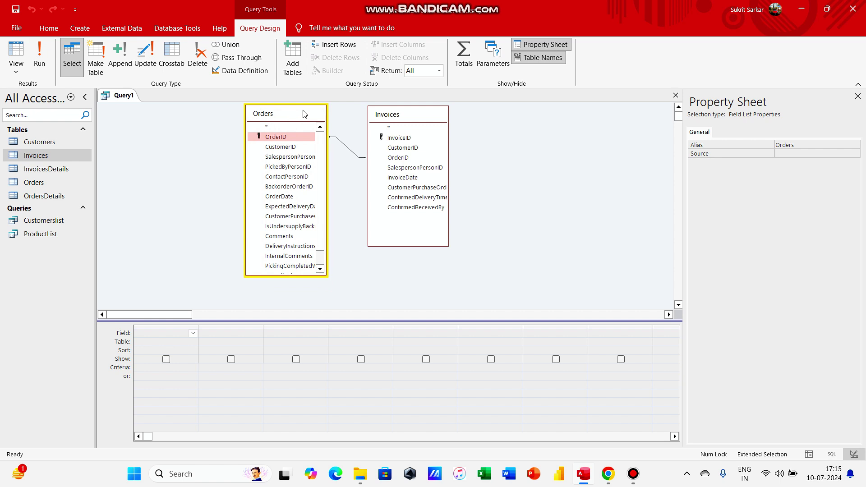
double_click(282, 137)
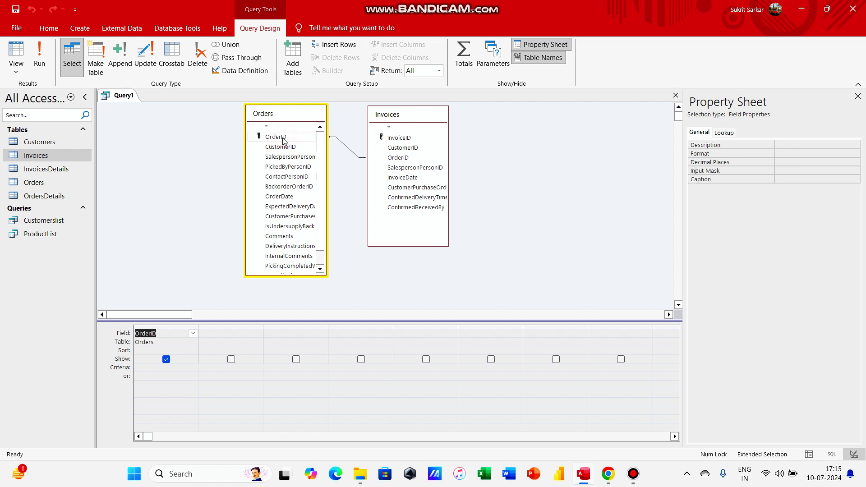
double_click(399, 138)
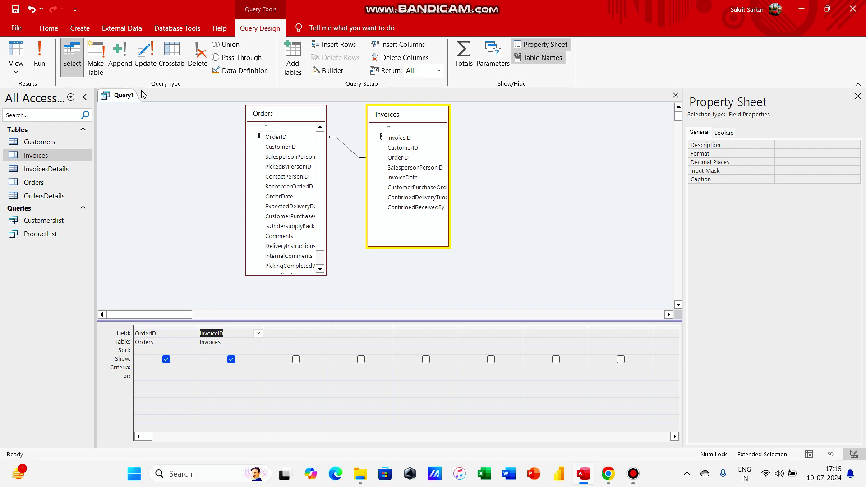
Run the joined query, review the matching OrderID and InvoiceID records, and return to Design View.
left_click(49, 58)
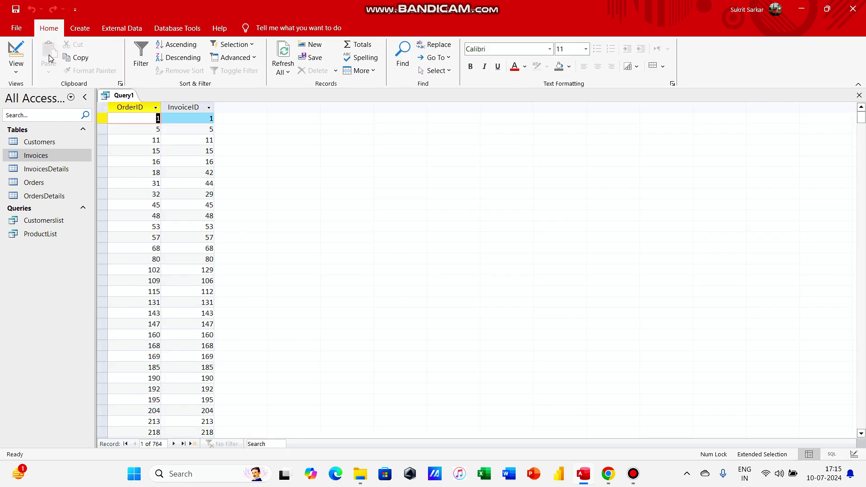
scroll(230, 260, "down", 9)
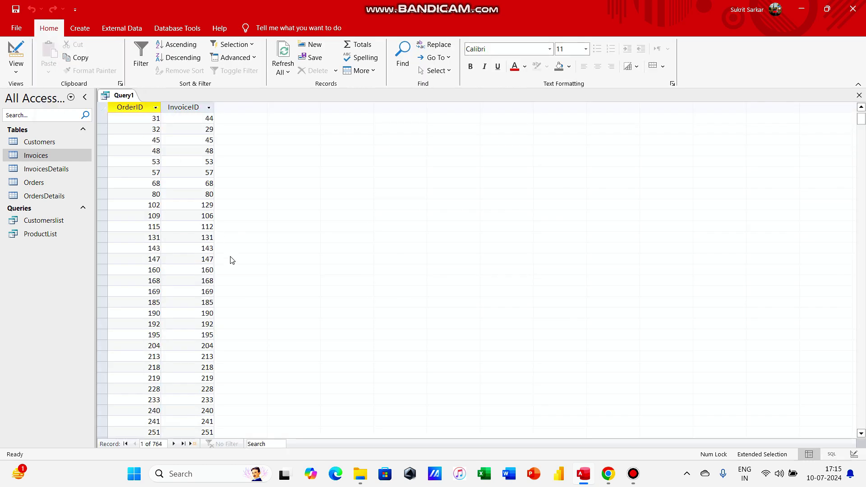
scroll(230, 260, "down", 20)
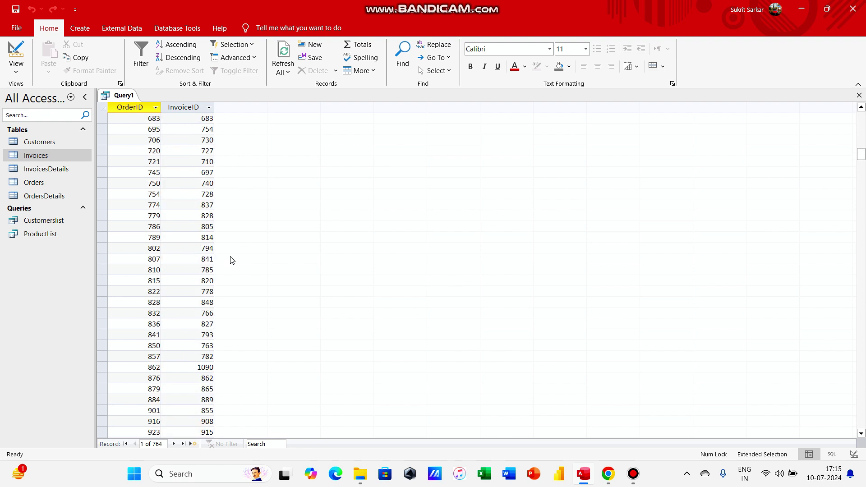
scroll(230, 260, "up", 20)
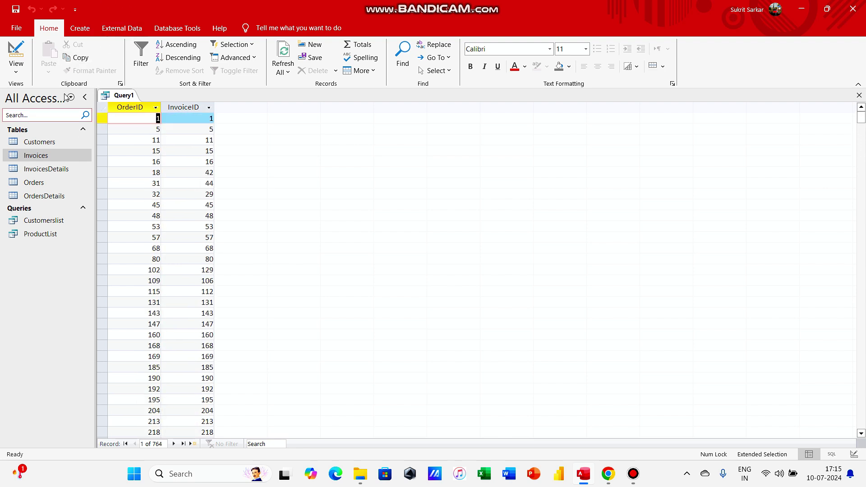
left_click(16, 72)
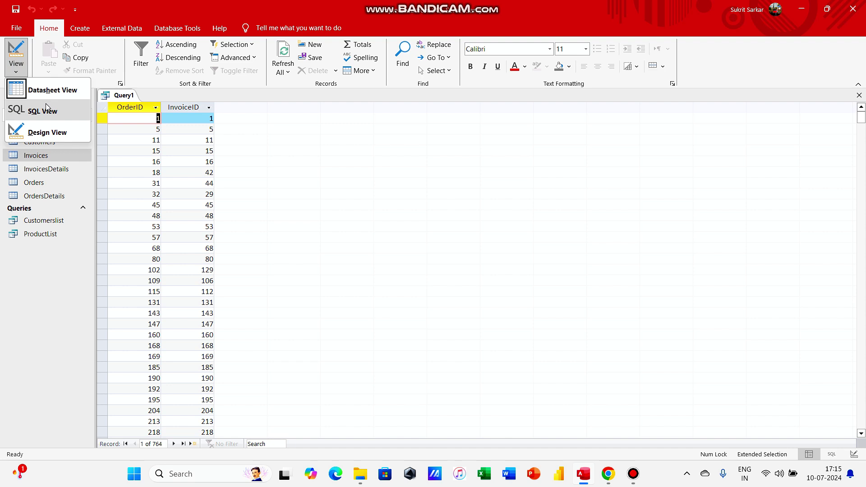
left_click(47, 130)
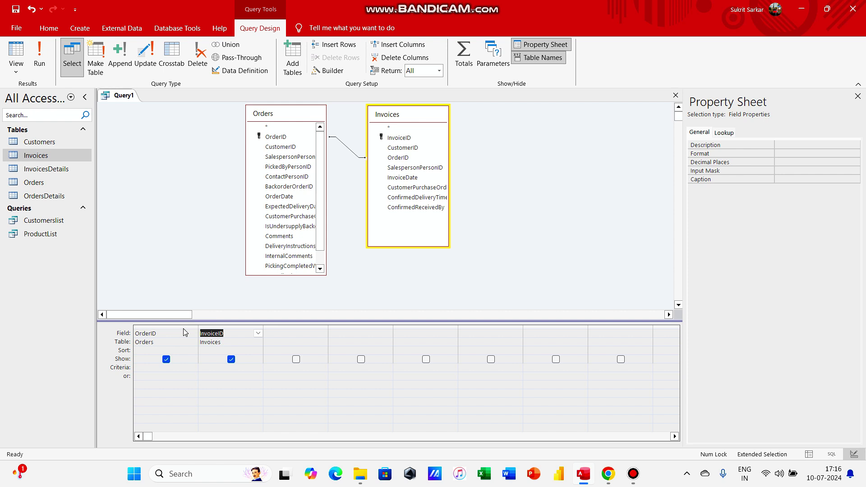
Change the Orders–Invoices join to include all records from Orders and only those from Invoices where the joined fields are equal.
left_click(347, 151)
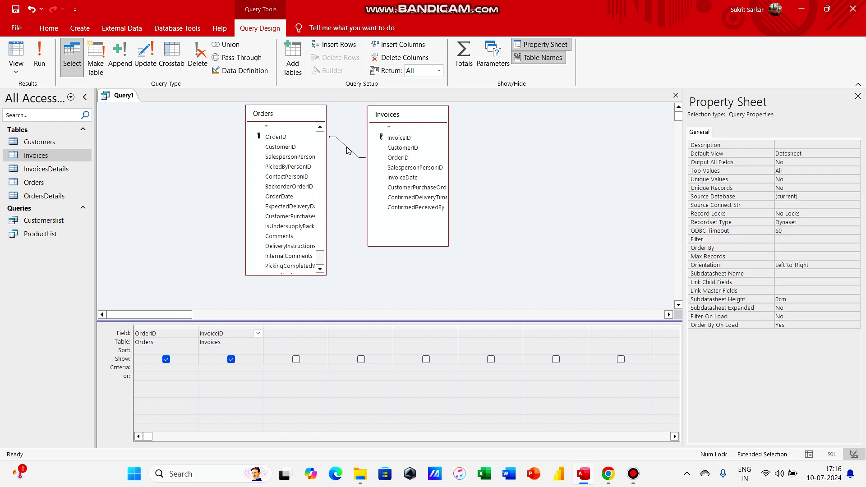
left_click(348, 150)
right_click(347, 150)
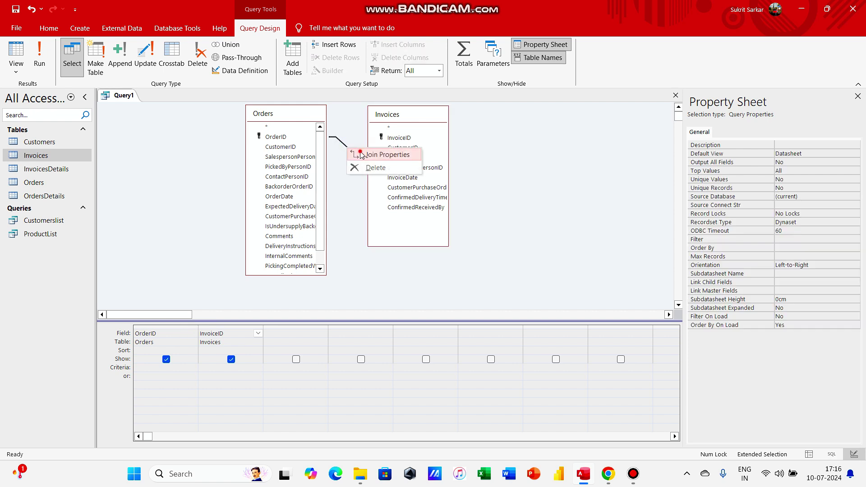
left_click(361, 154)
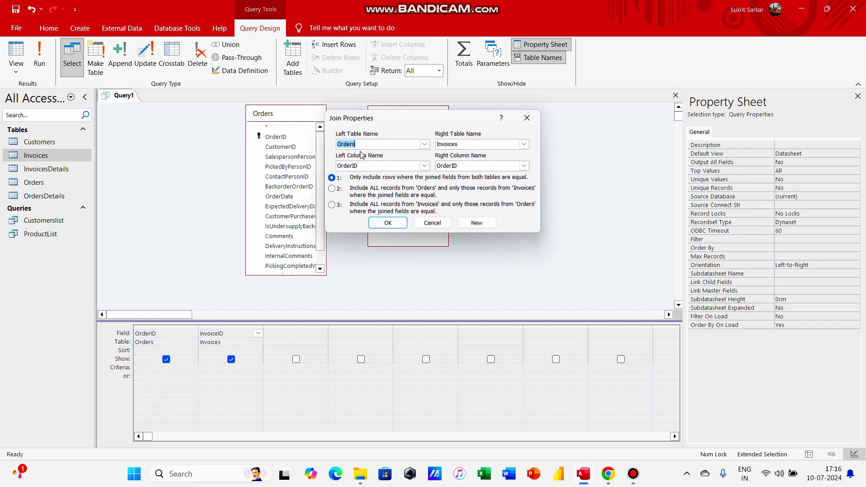
left_click(332, 189)
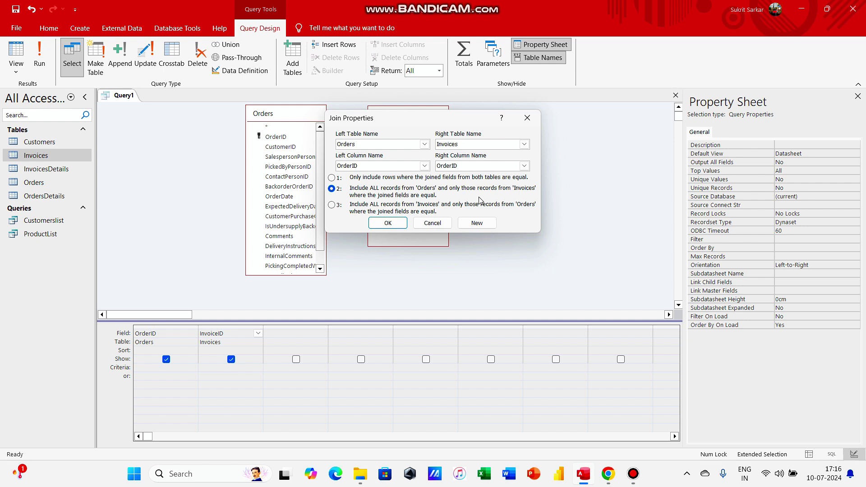
left_click(392, 223)
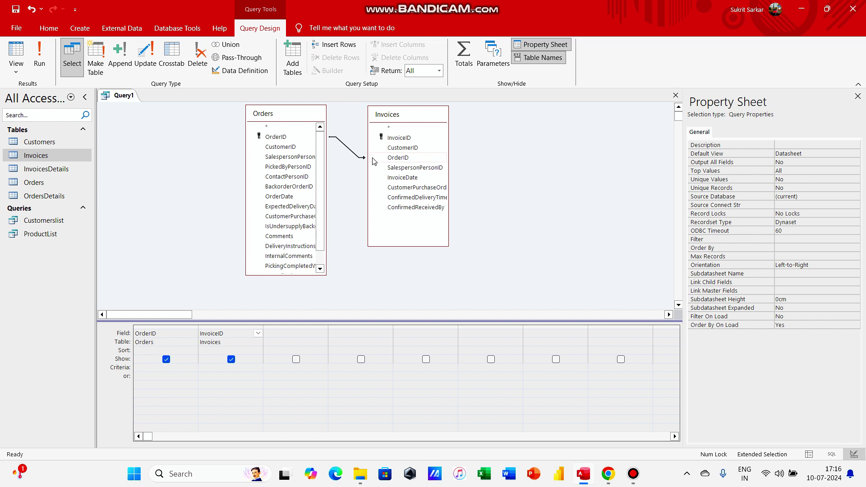
Run the outer-joined query, examine the orders with blank InvoiceID values, and return to Design View.
left_click(39, 66)
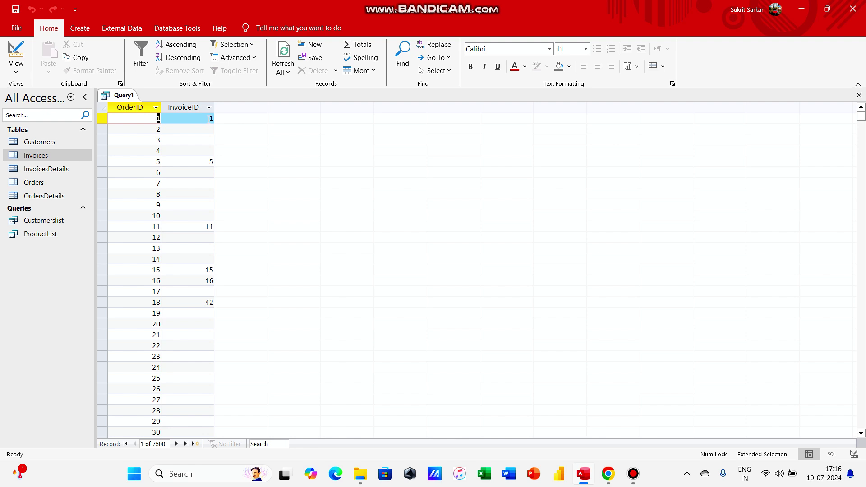
left_click(149, 133)
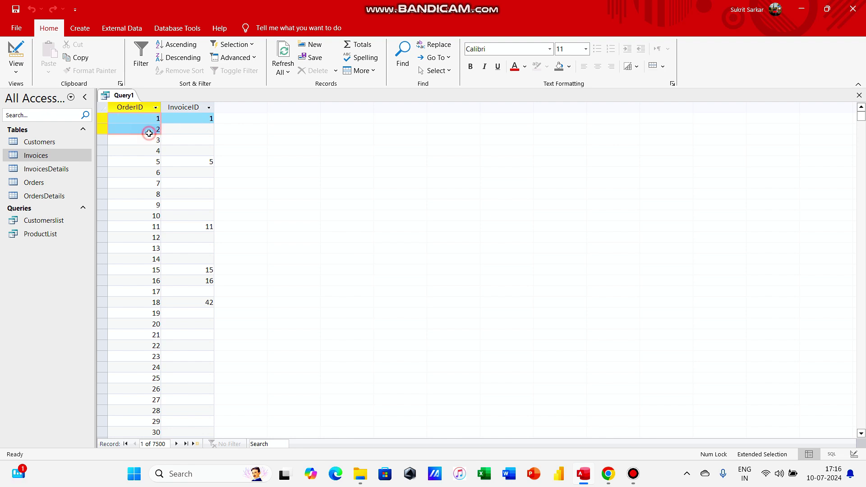
left_click(183, 131)
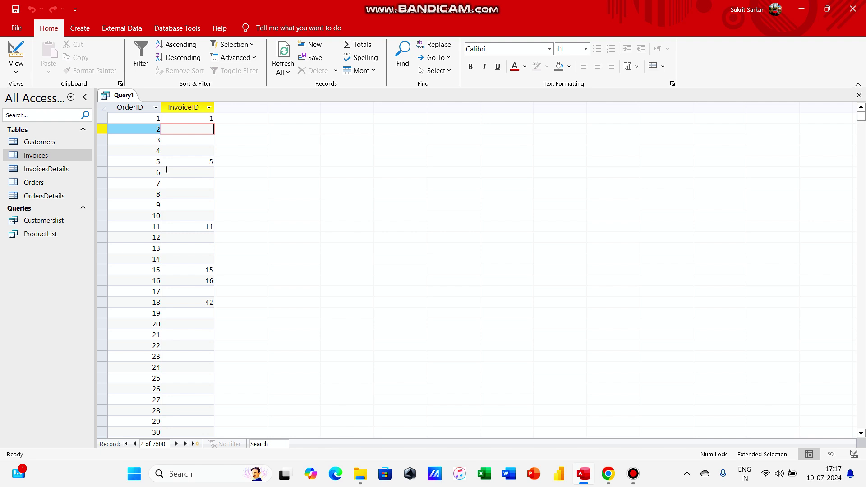
left_click(16, 68)
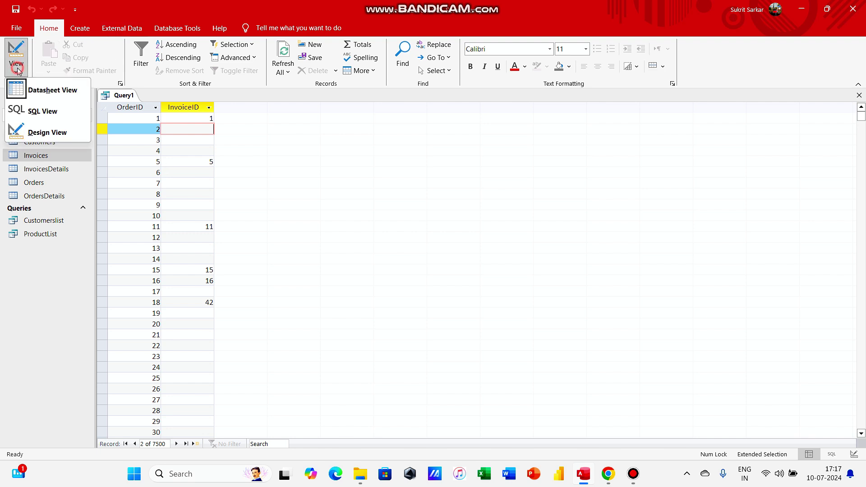
left_click(53, 133)
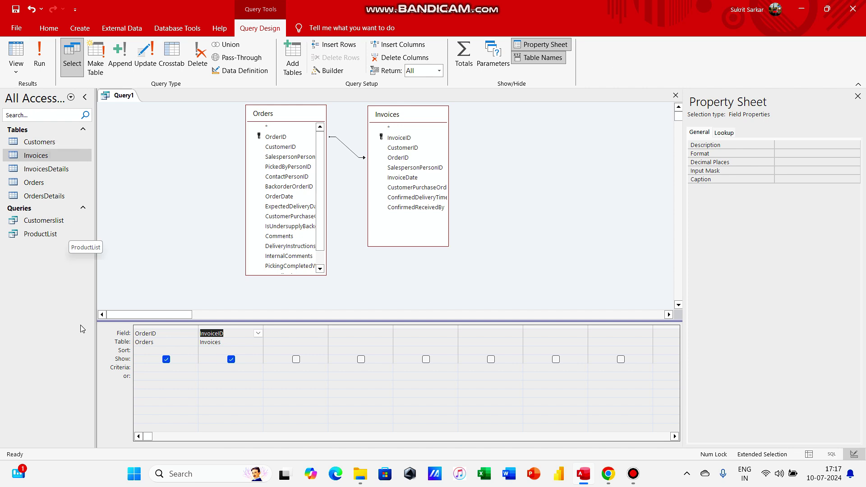
Set the InvoiceID criteria to Is Null and run the query to review the orders without an invoice.
left_click(220, 367)
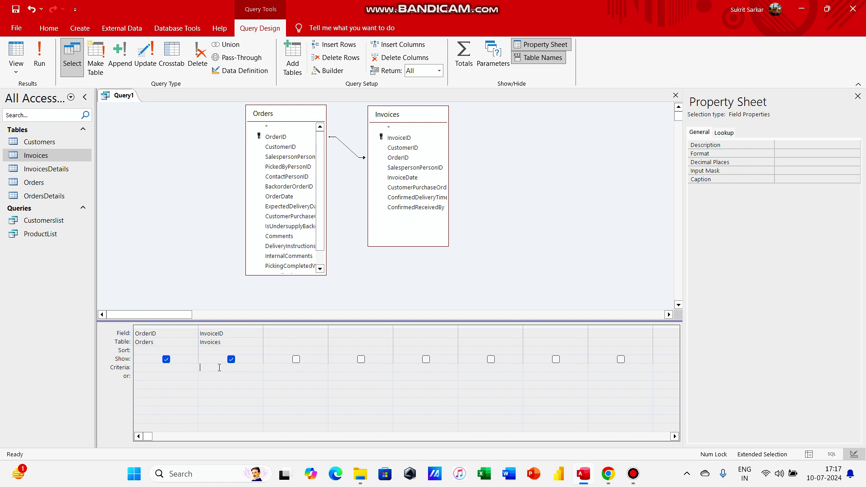
type("is")
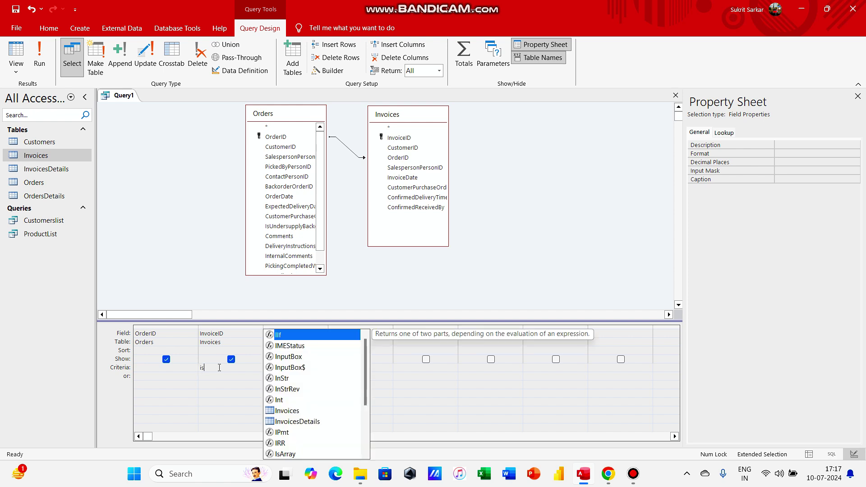
type(" null")
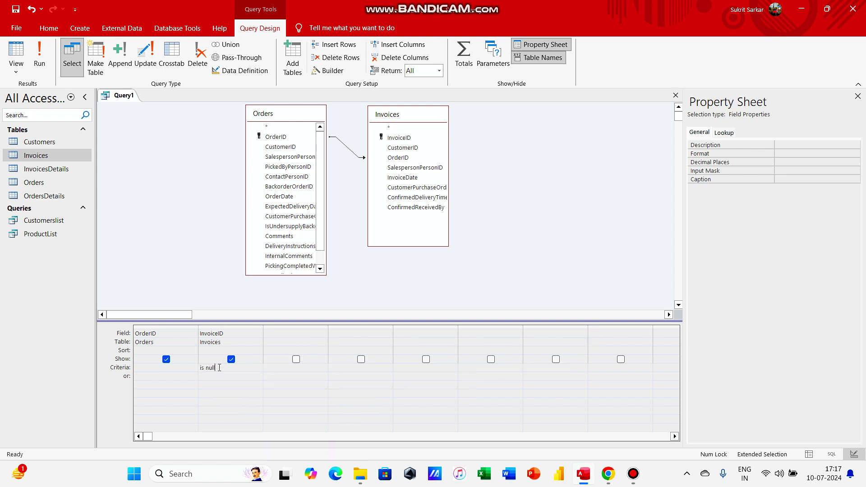
key("Tab")
left_click(201, 254)
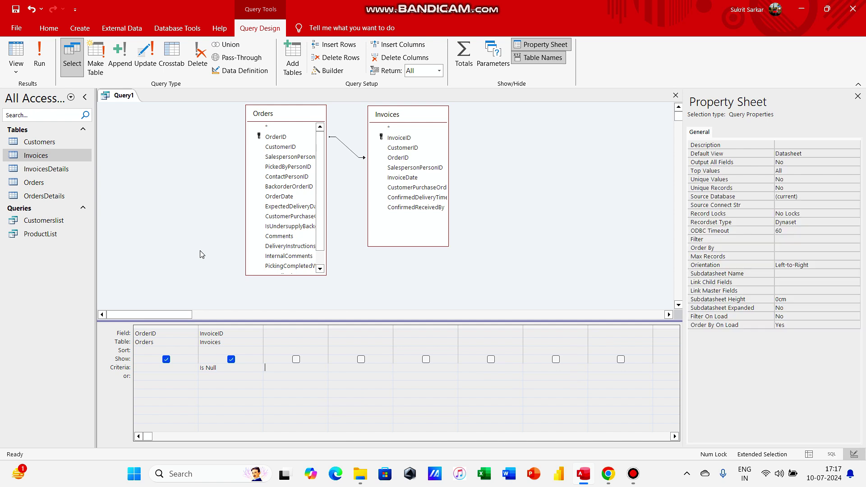
left_click(45, 51)
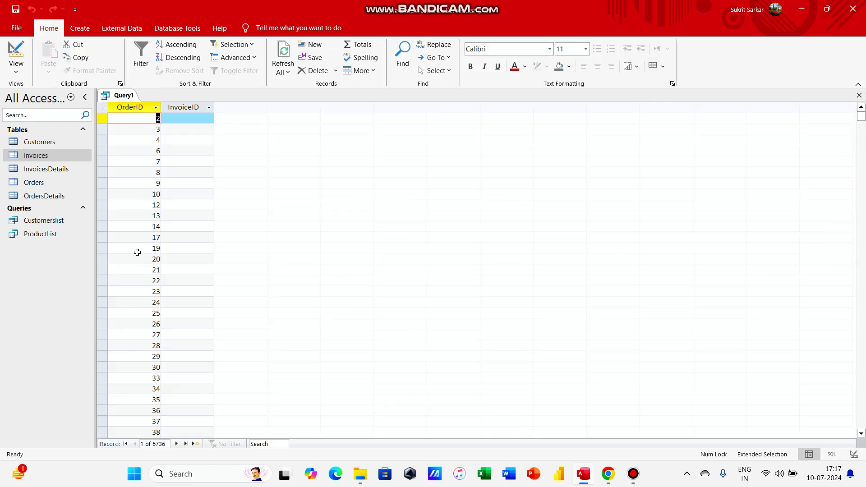
scroll(137, 252, "down", 1)
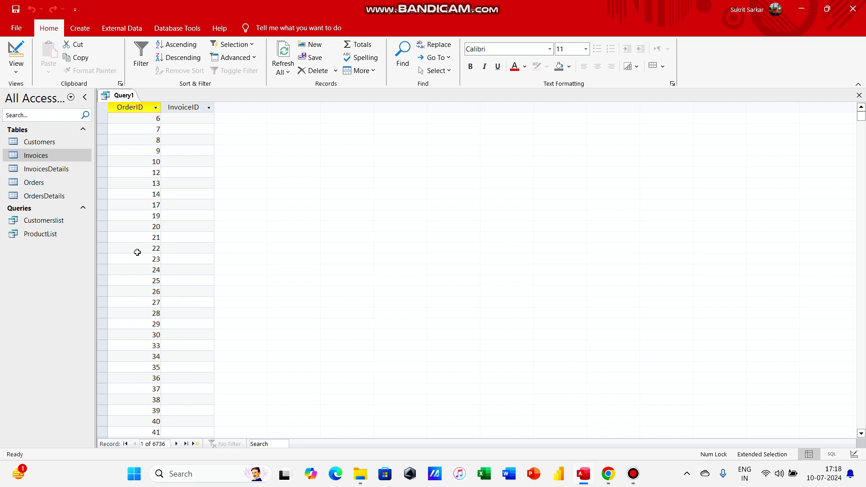
Save the query under the name OrdersNotInvoiced.
right_click(128, 95)
left_click(133, 99)
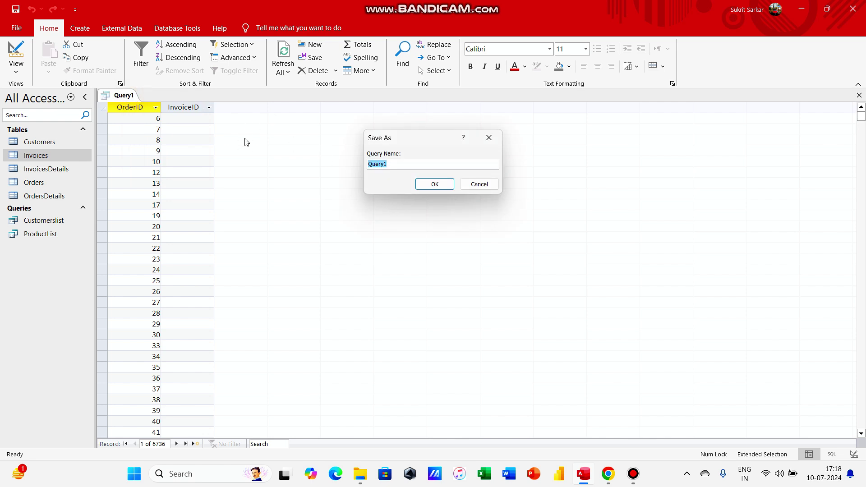
type("OrdersNotInvoiced")
left_click(419, 188)
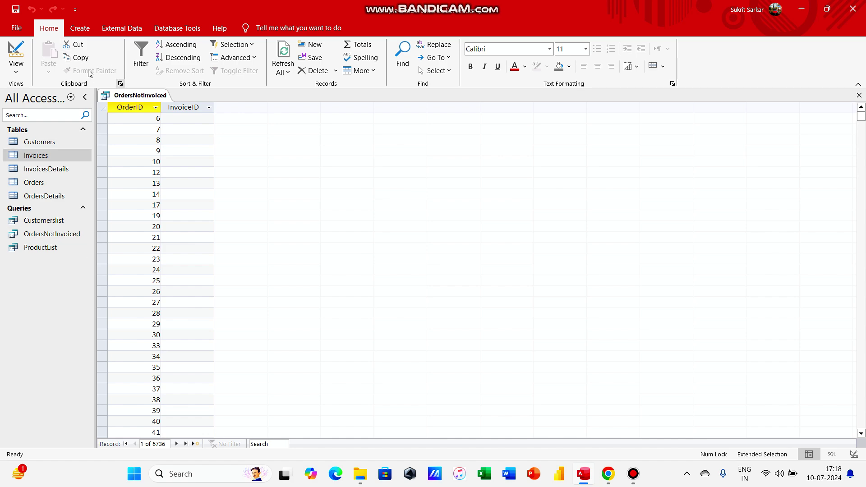
Create a new query in Design View and add the Invoices and Orders tables to it from the object list.
left_click(77, 28)
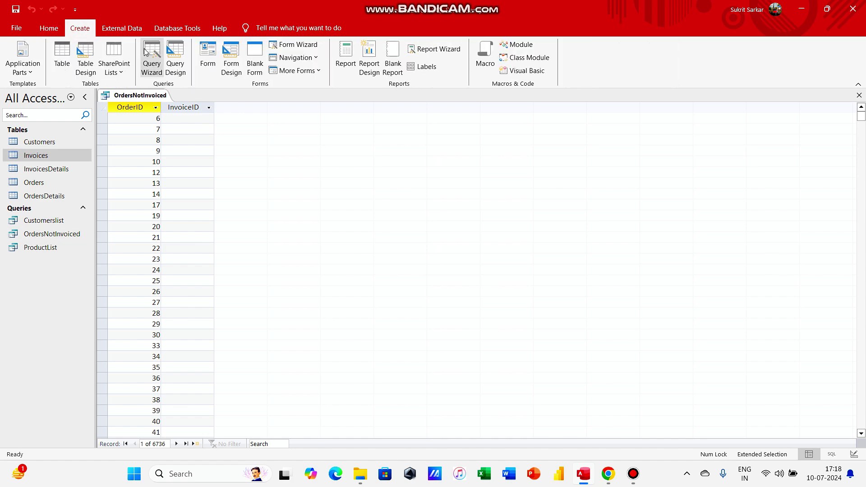
left_click(175, 58)
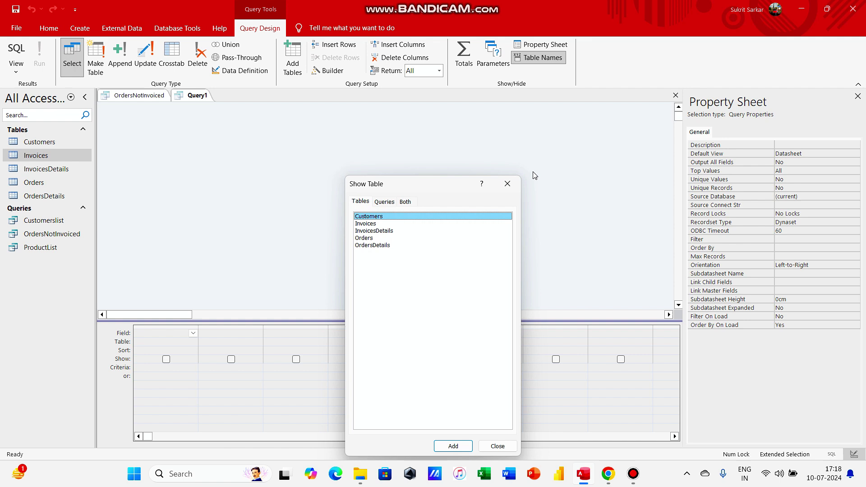
left_click(513, 184)
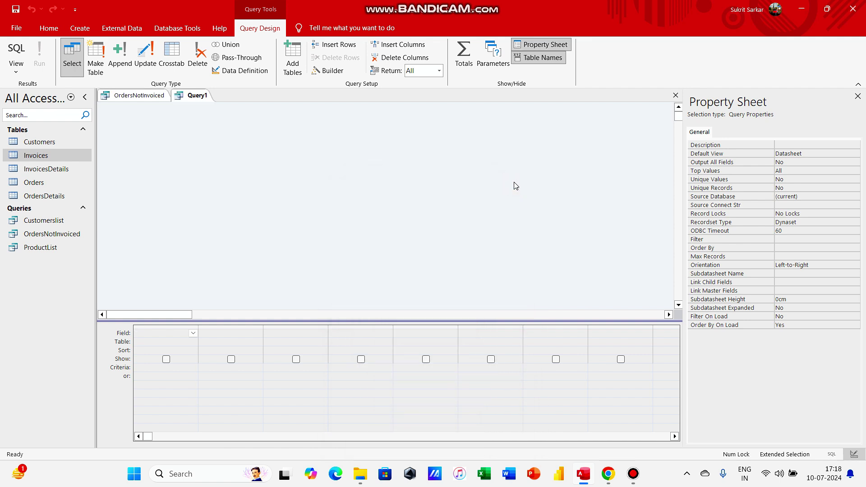
left_click_drag(47, 157, 208, 199)
left_click_drag(55, 183, 397, 143)
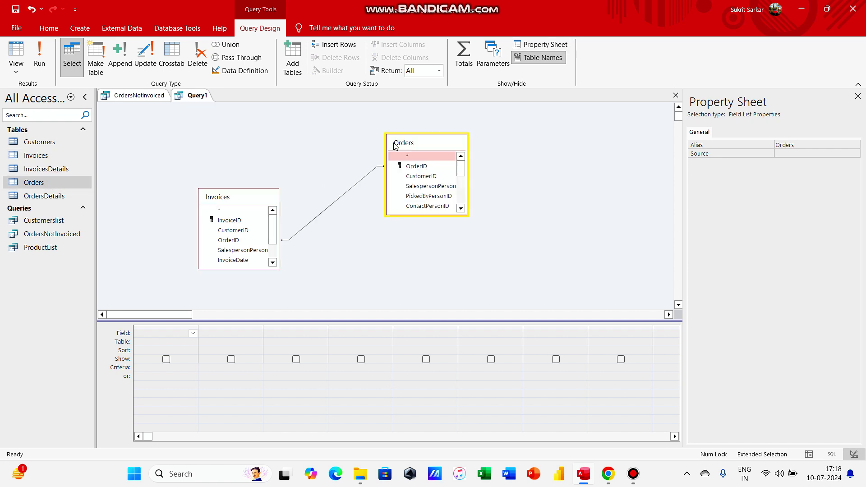
Move the Invoices field list up beside Orders and lengthen it to show all its fields.
left_click(247, 197)
left_click_drag(248, 198, 293, 130)
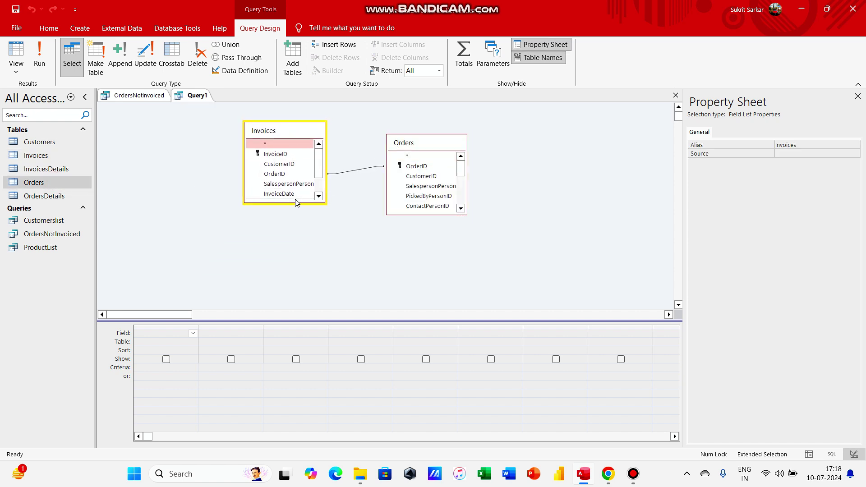
left_click_drag(295, 203, 295, 261)
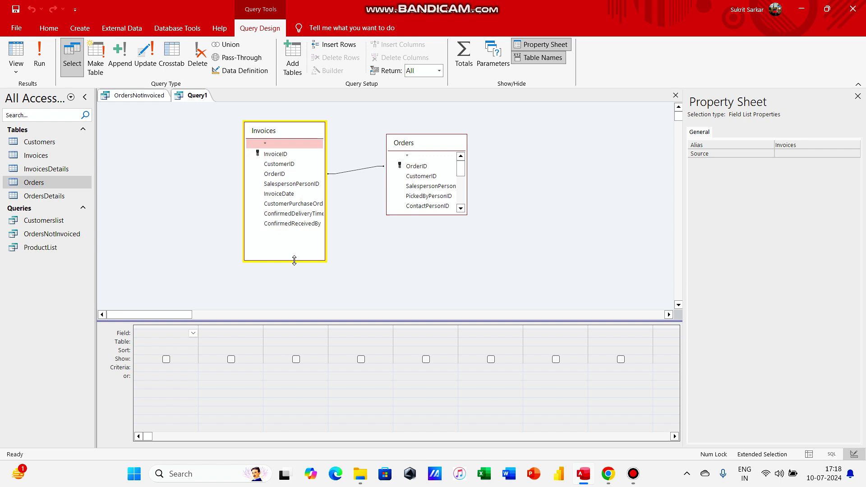
Change the Invoices–Orders join to include all records from Invoices and only those from Orders where the joined fields are equal.
left_click(363, 172)
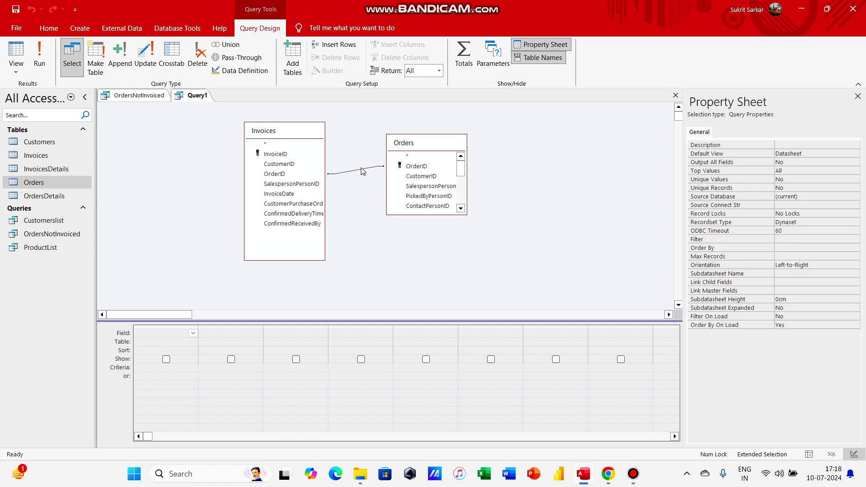
left_click(363, 171)
right_click(362, 170)
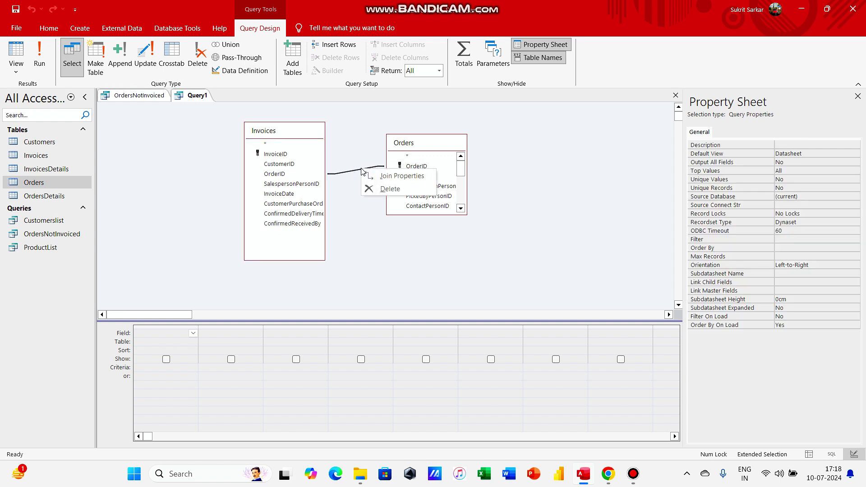
left_click(372, 178)
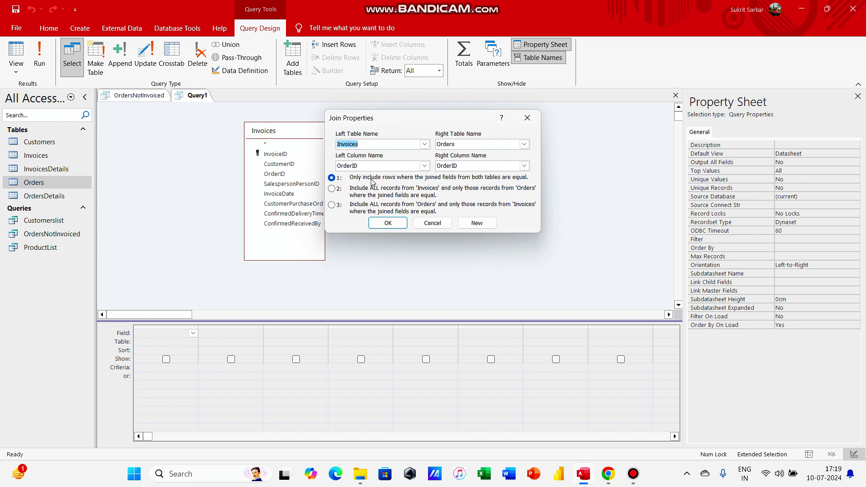
left_click(336, 192)
left_click(388, 223)
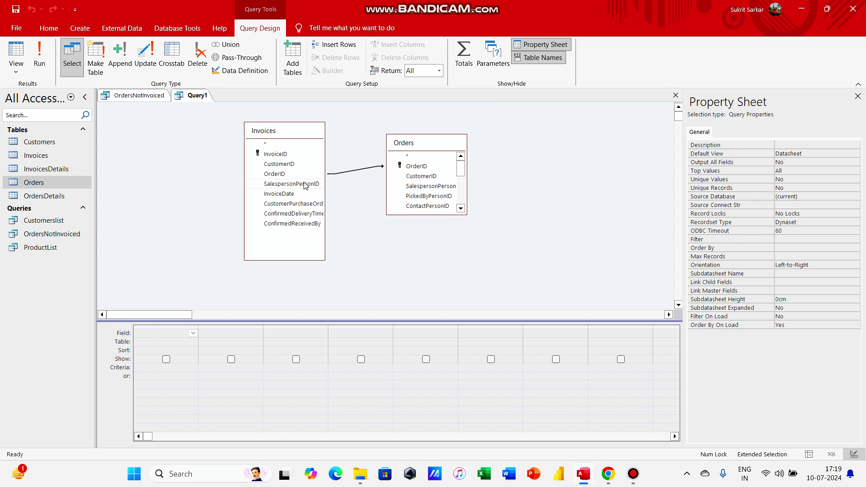
Add Invoices' InvoiceID and Orders' OrderID to the query grid and run the query.
double_click(287, 156)
double_click(422, 166)
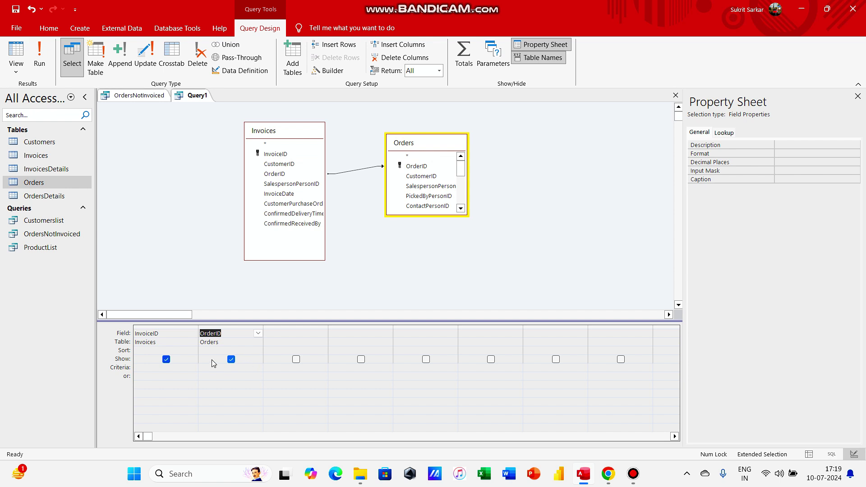
left_click(45, 61)
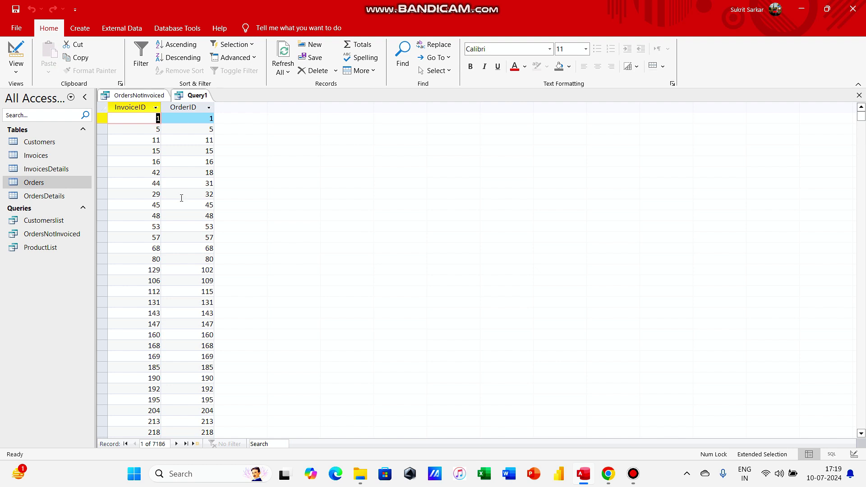
Examine the results down to the invoices with a blank OrderID, go back to the first record, and return to Design View.
scroll(181, 198, "down", 1)
scroll(181, 198, "up", 1)
left_click_drag(861, 116, 848, 149)
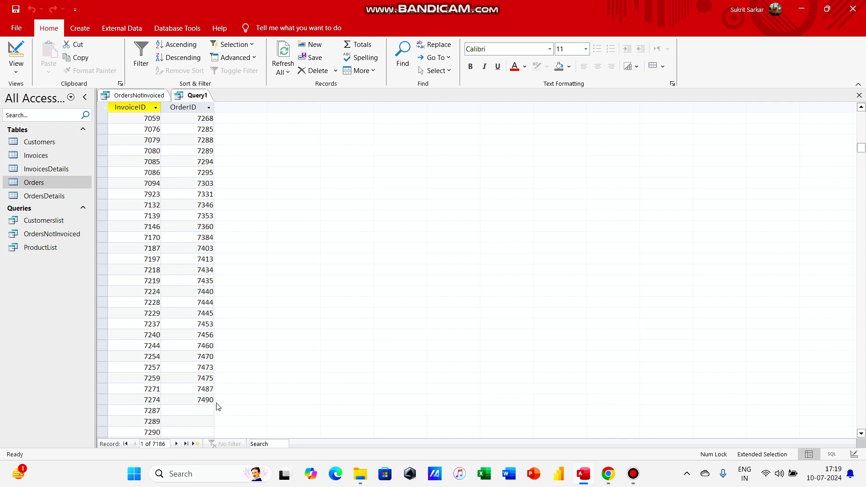
left_click(260, 389)
scroll(260, 390, "down", 1)
scroll(272, 384, "down", 1)
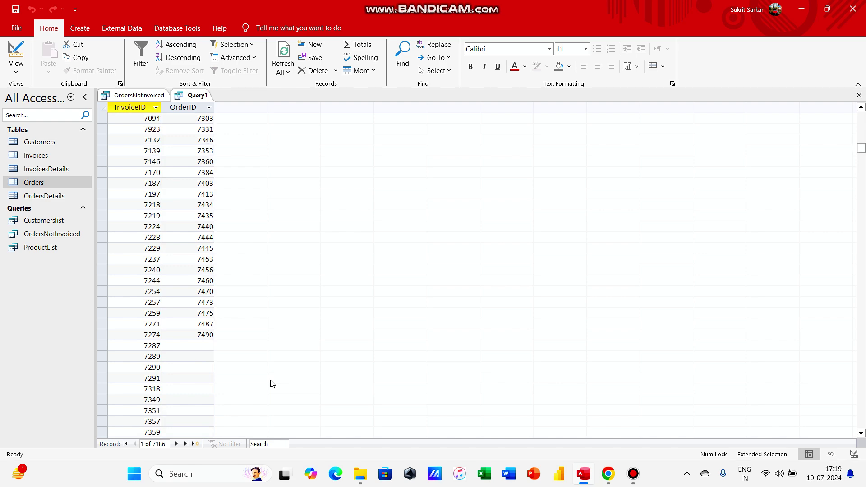
left_click_drag(862, 153, 862, 97)
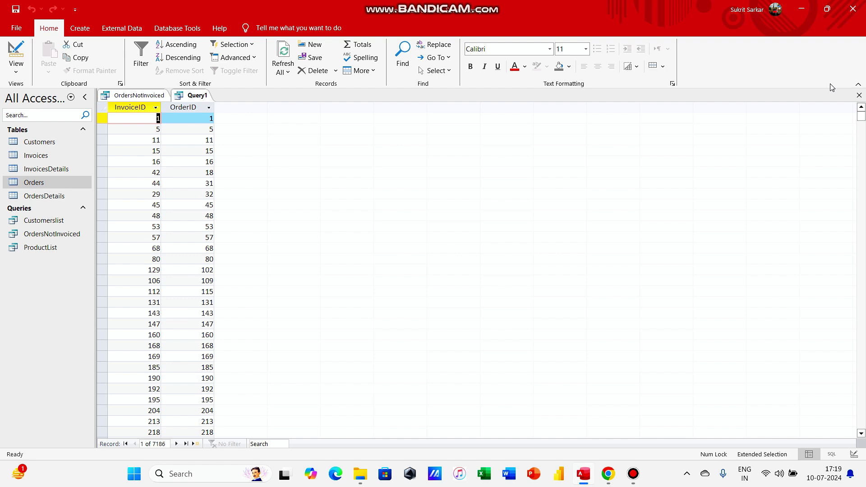
left_click(10, 68)
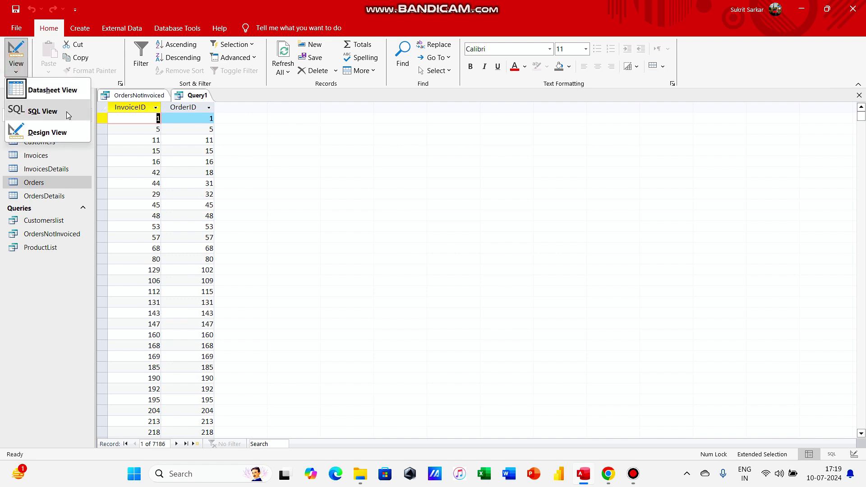
left_click(70, 128)
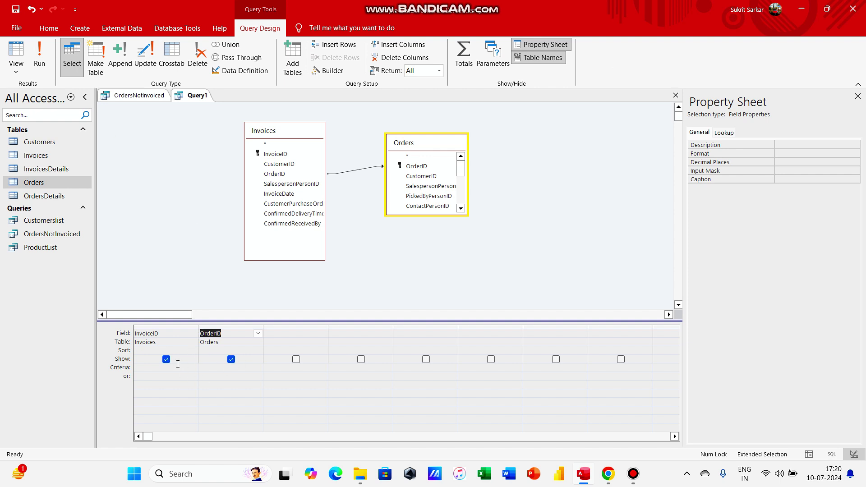
Set the OrderID criterion to Is Null, run the query, and save it as InvoicewithoutOrders.
left_click(227, 368)
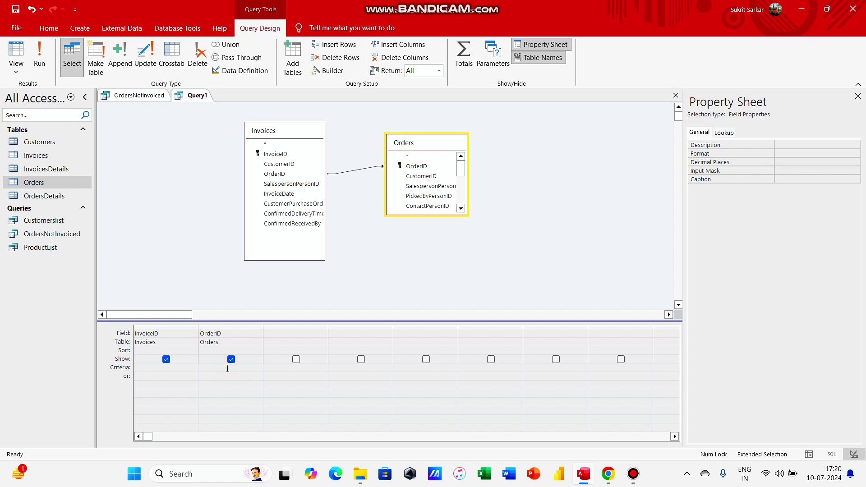
type("is null")
key("Tab")
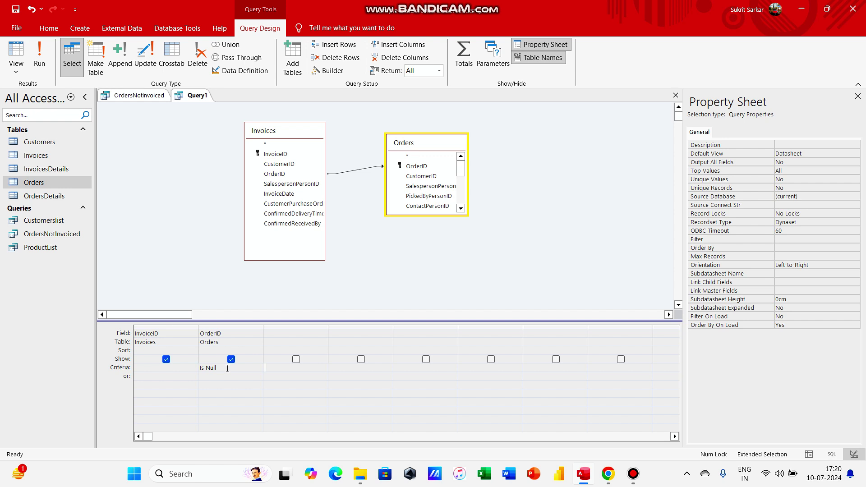
left_click(40, 63)
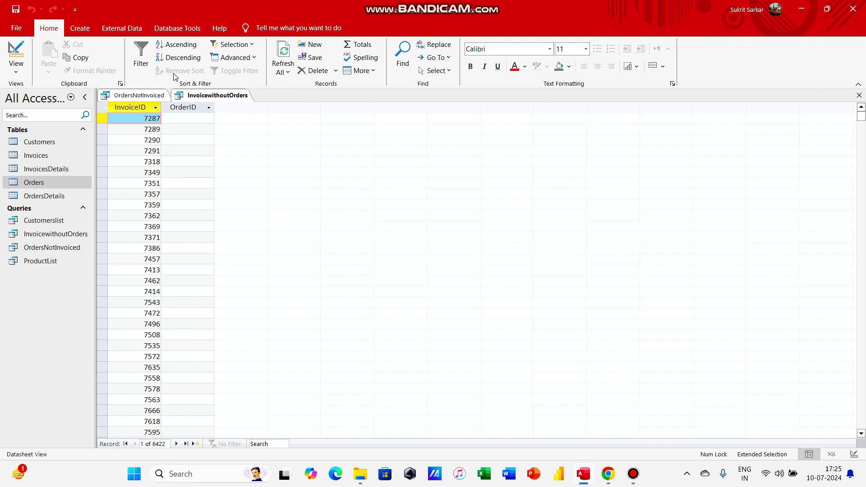
Compare the OrdersNotInvoiced and InvoicewithoutOrders results, look at the Orders table, and close all open objects.
left_click(143, 98)
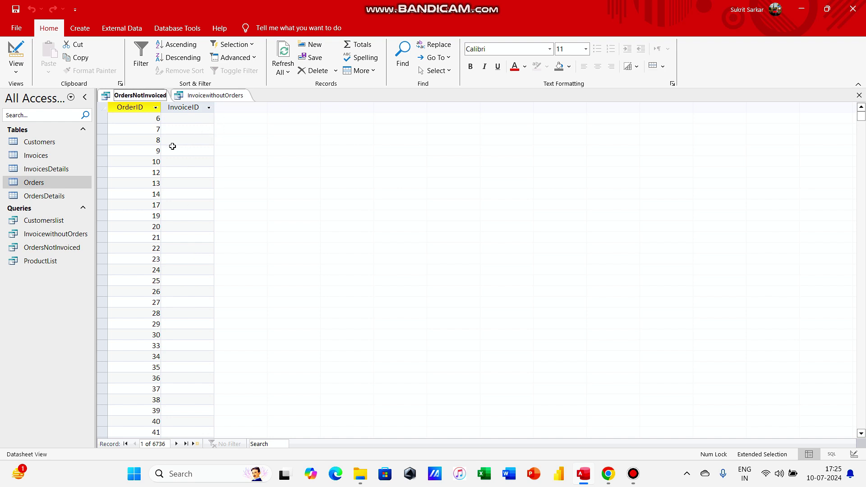
left_click(227, 99)
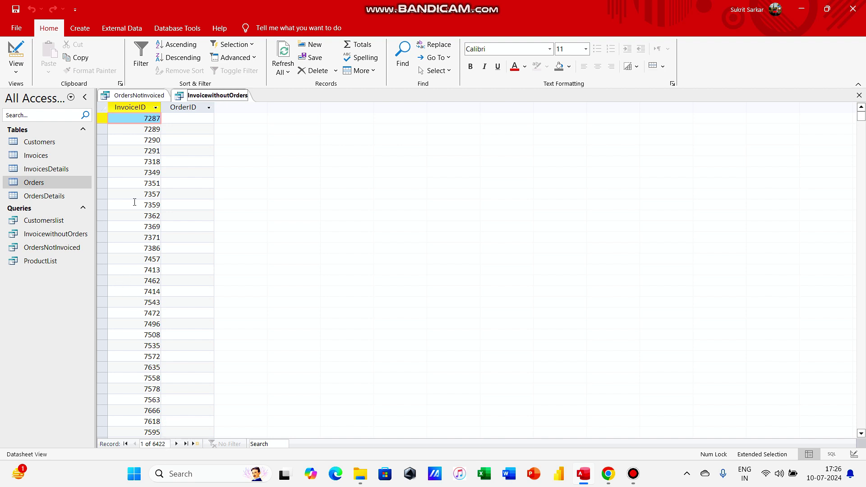
double_click(73, 182)
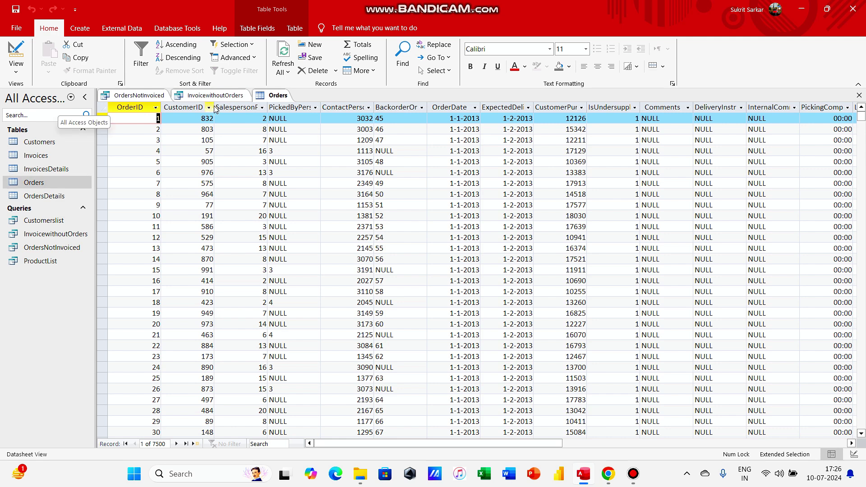
right_click(224, 95)
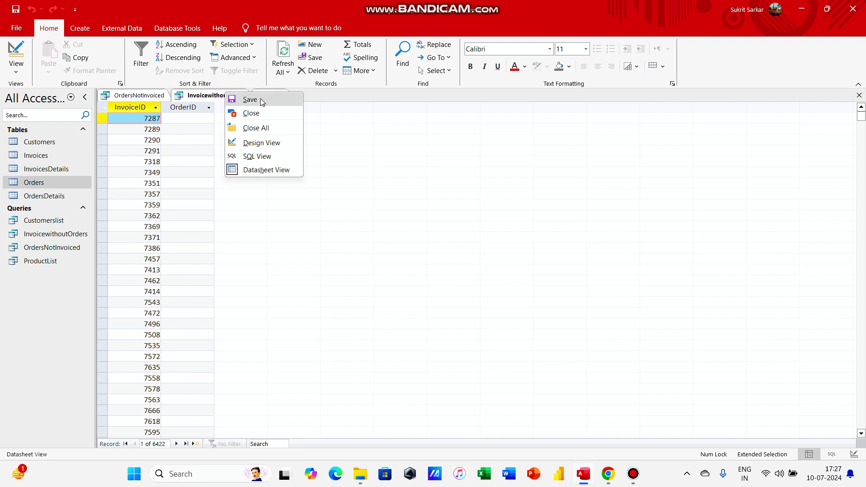
left_click(273, 127)
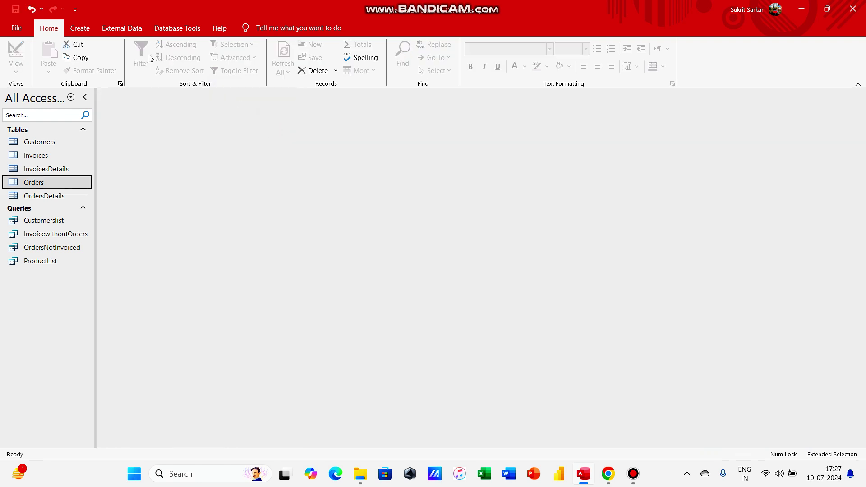
Start an Excel import of MissingInvoices_begin from the CH02\02_05 exercise folder into a new table in the current database.
left_click(110, 29)
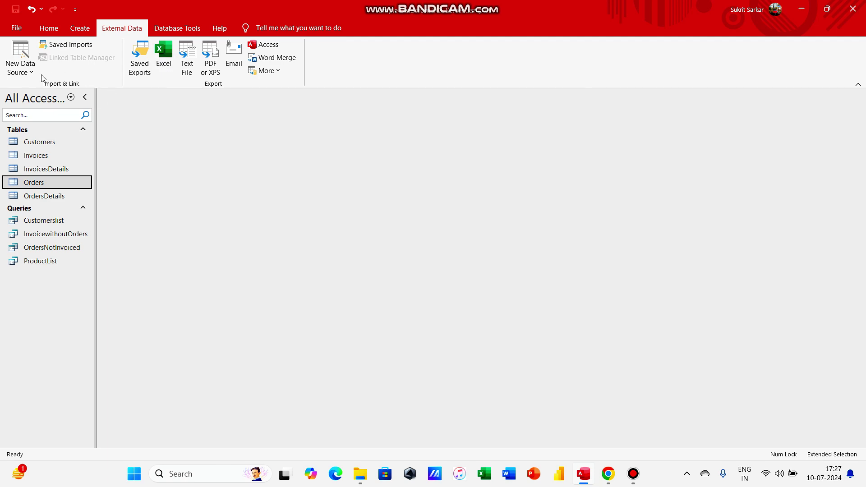
left_click(14, 66)
mouse_move(52, 90)
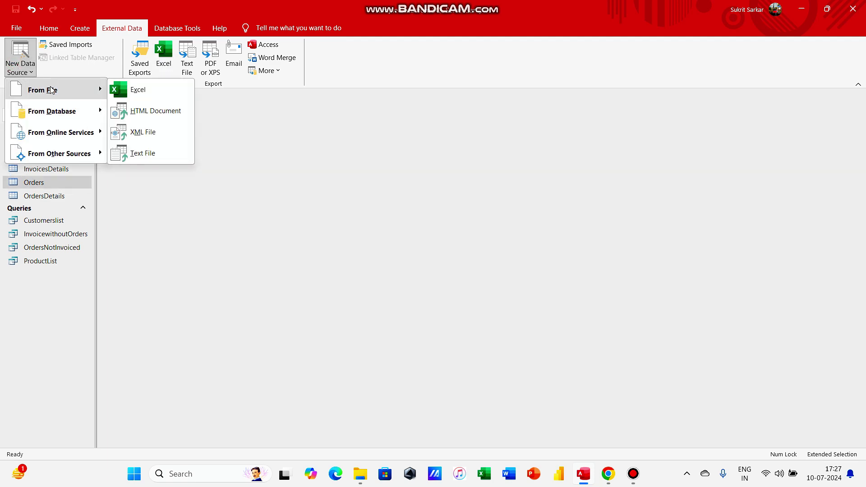
left_click(161, 88)
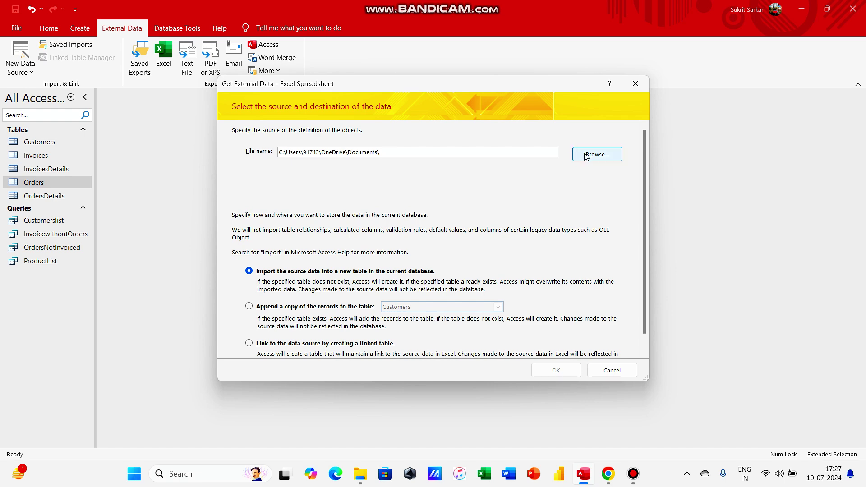
left_click(587, 155)
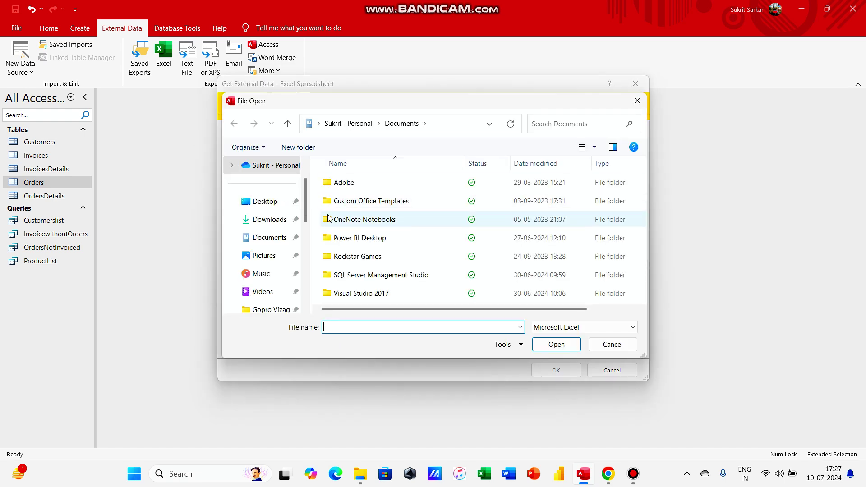
scroll(260, 246, "down", 5)
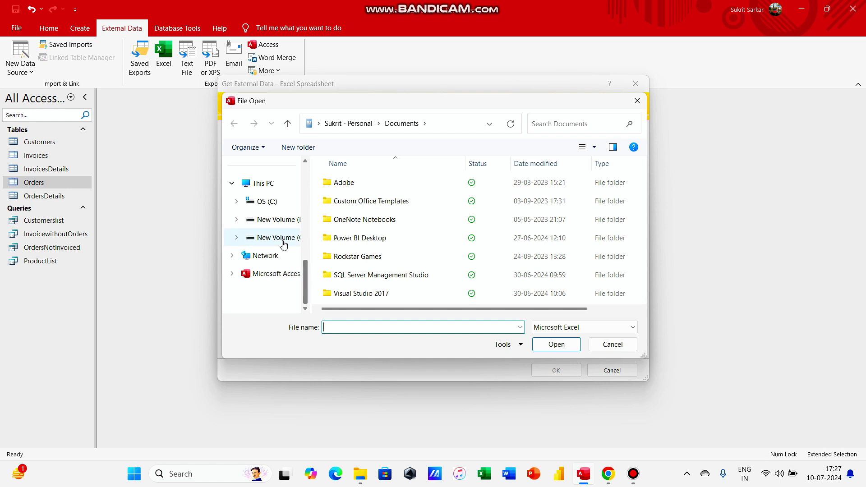
left_click(291, 220)
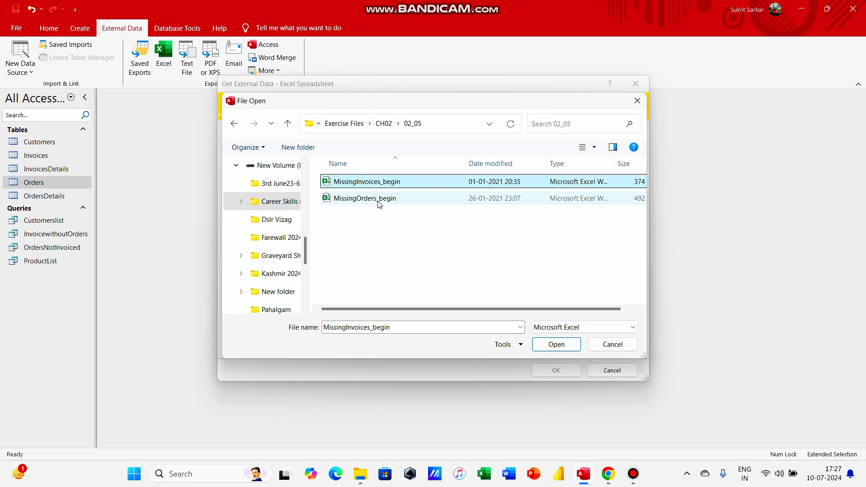
left_click(561, 345)
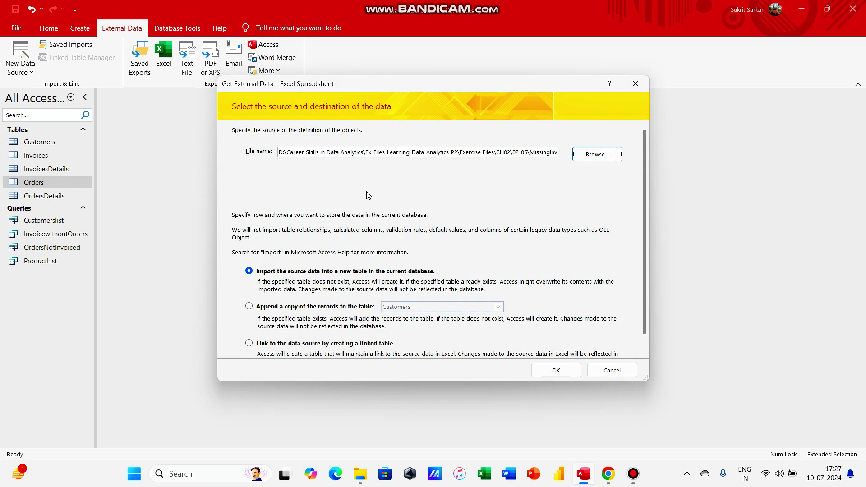
left_click(551, 369)
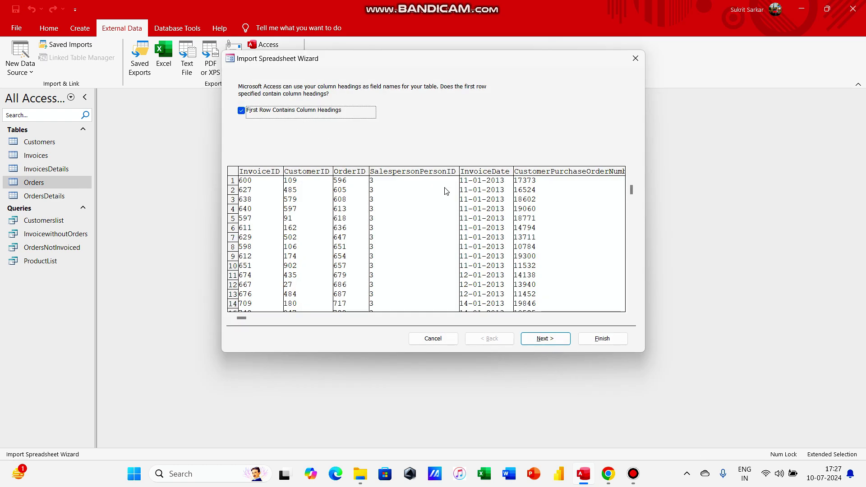
Complete the import with first-row column headings and no primary key into a table named MissingInvoices, without saving the import steps.
left_click(546, 344)
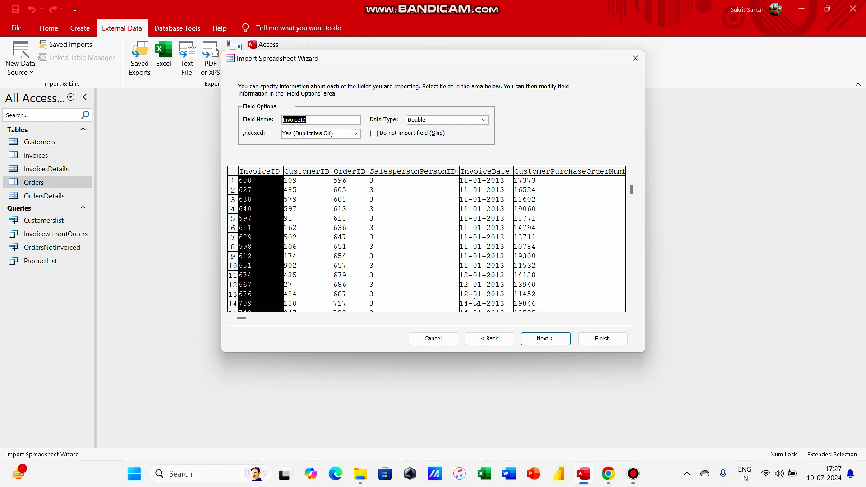
left_click(534, 343)
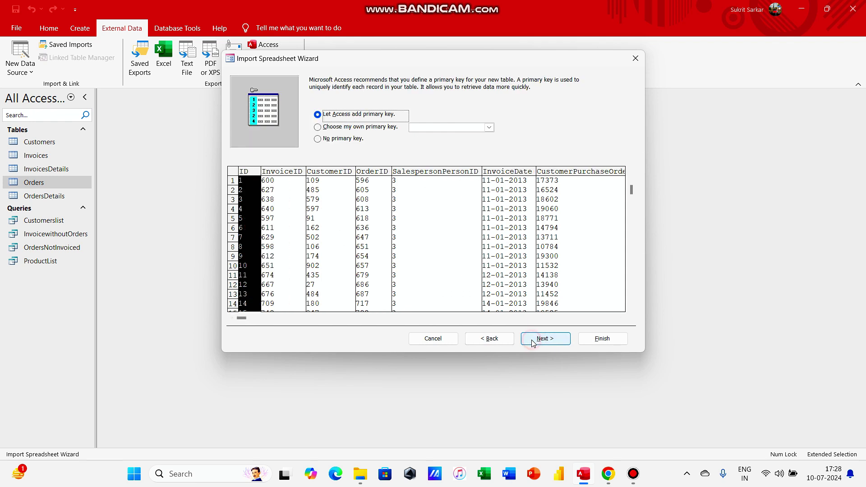
left_click(318, 139)
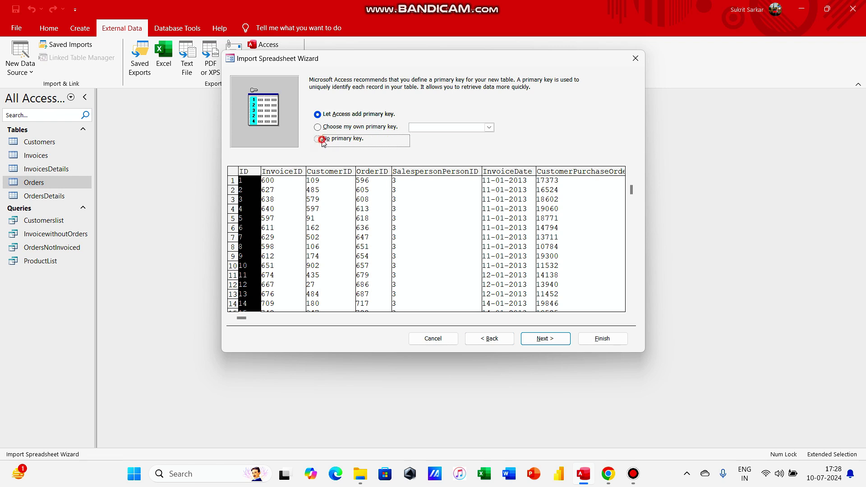
left_click(545, 339)
key("BackSpace")
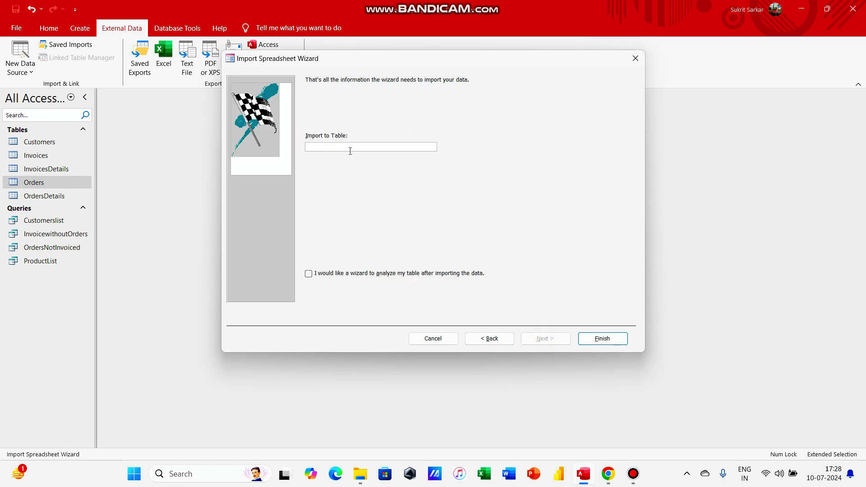
type("MissingInvoices")
left_click(605, 343)
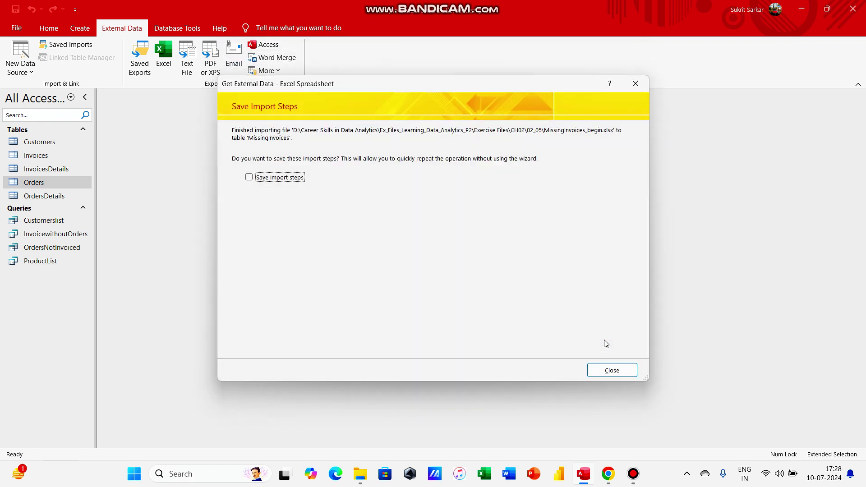
left_click(634, 369)
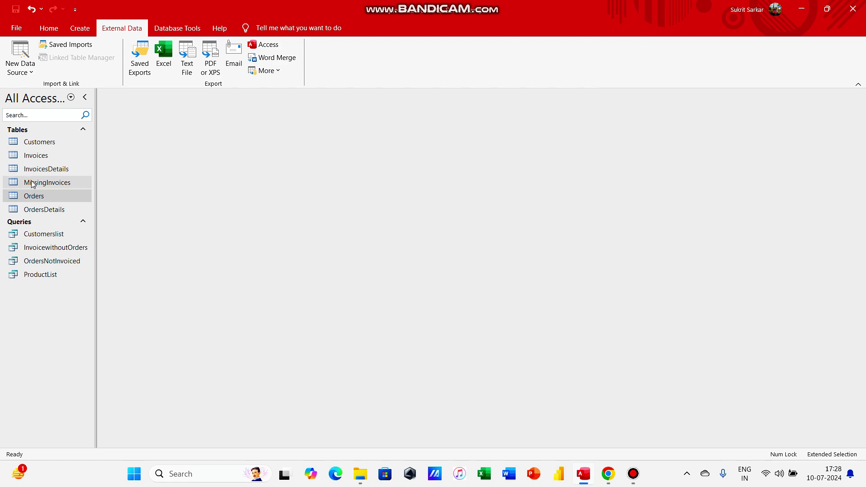
Look over the MissingInvoices table, create a blank query in Design View, and close the table.
double_click(32, 182)
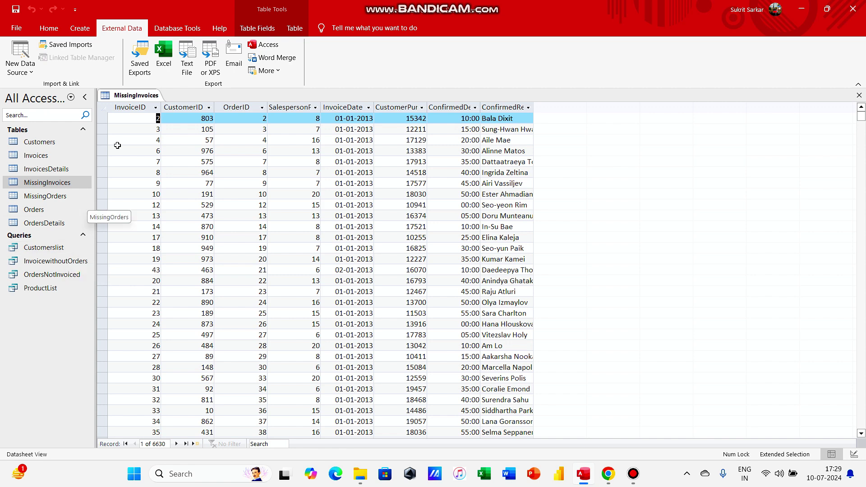
left_click(85, 33)
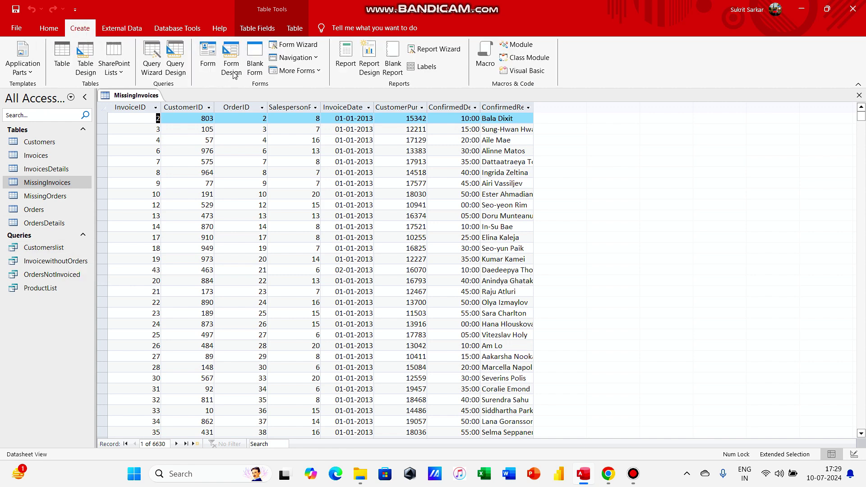
left_click(175, 59)
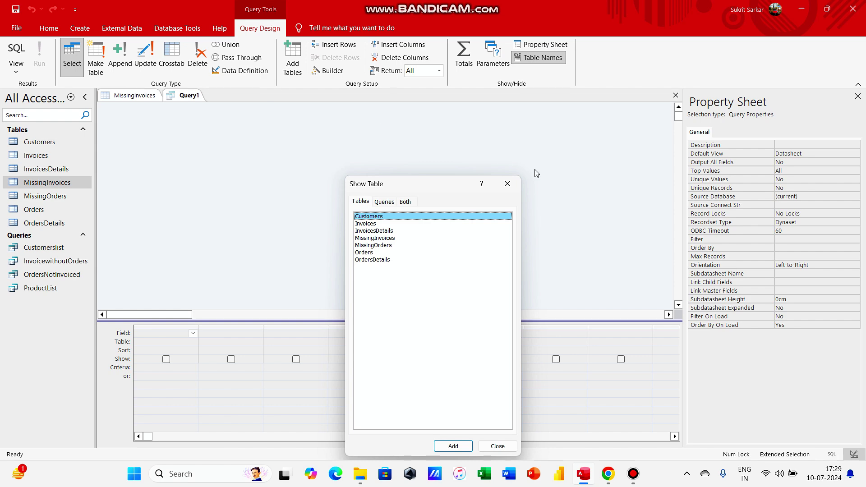
left_click(507, 184)
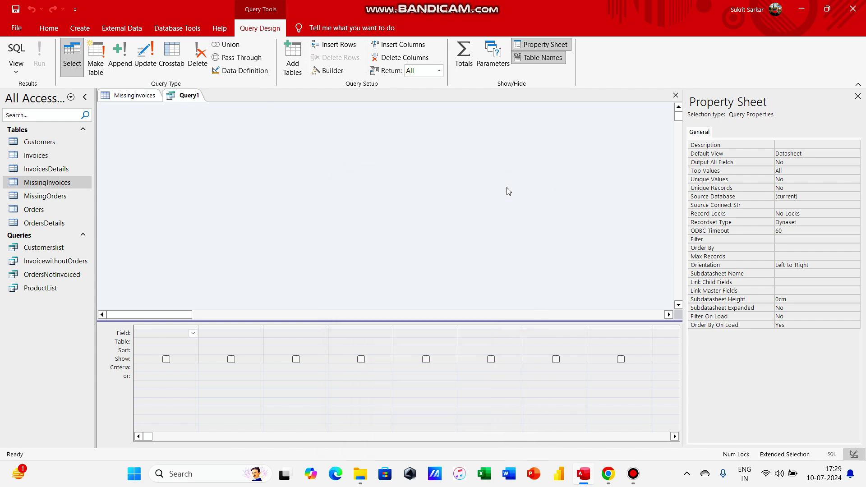
right_click(146, 95)
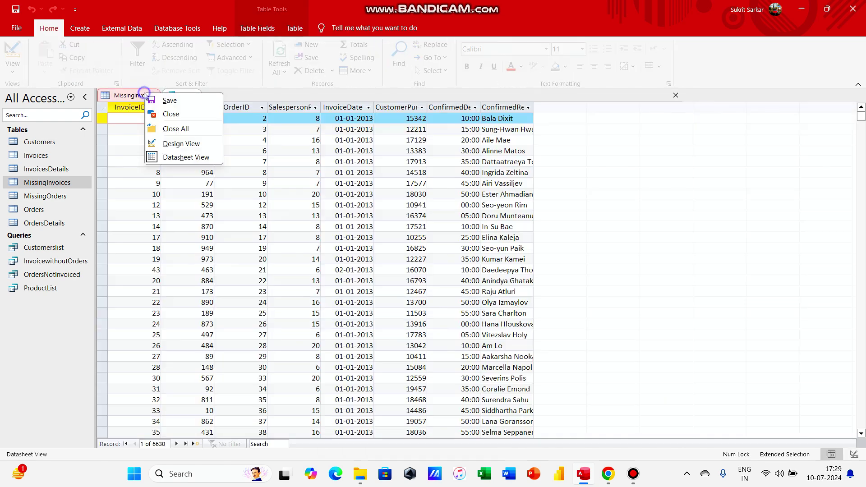
left_click(175, 115)
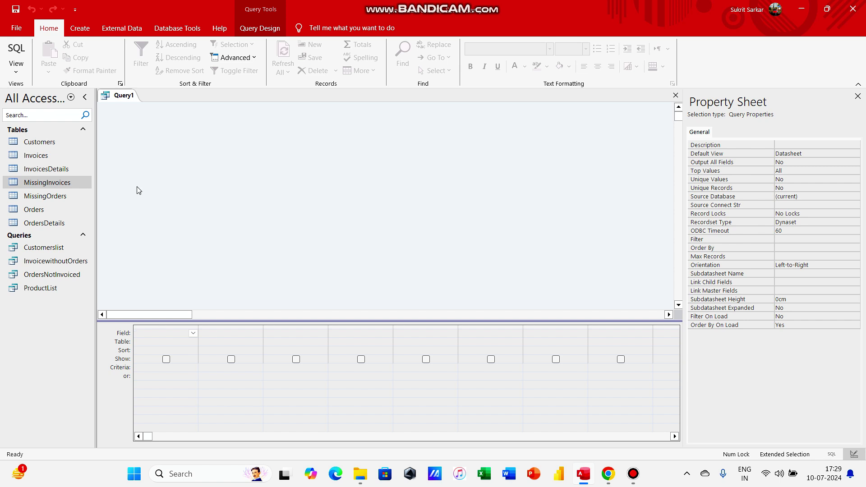
Add the MissingInvoices table to the query and move and enlarge its field list to show all field names in full.
left_click(40, 154)
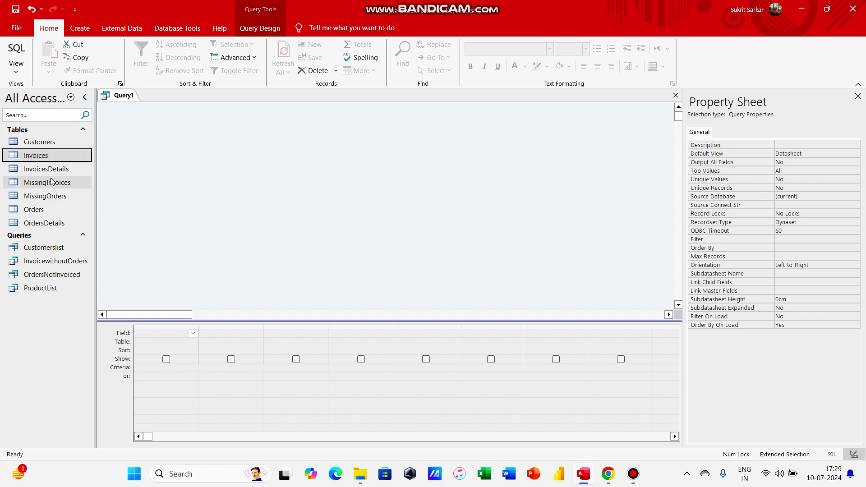
left_click_drag(51, 181, 242, 151)
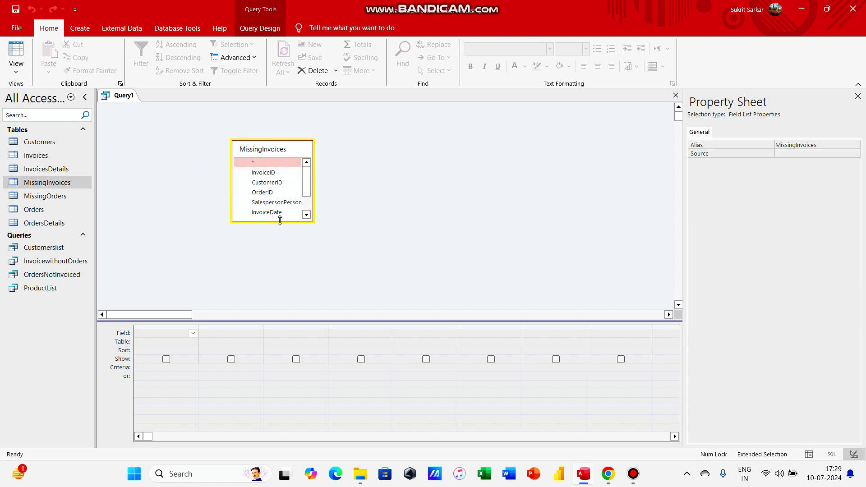
left_click_drag(279, 220, 280, 291)
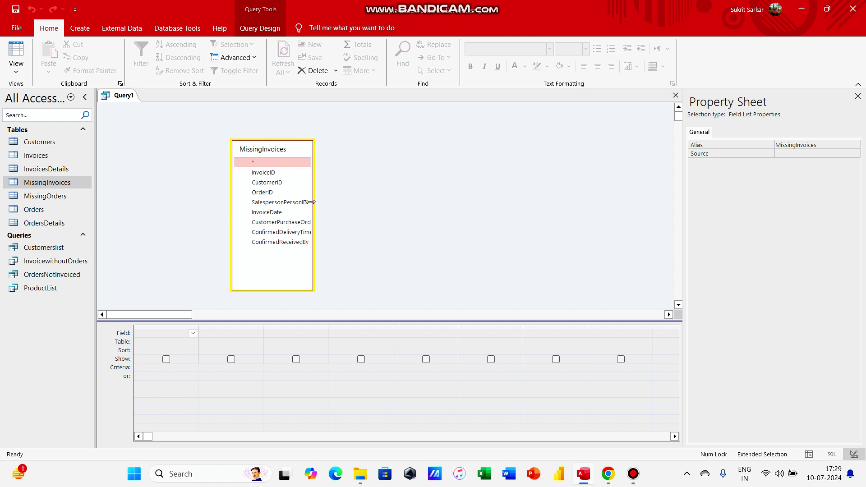
left_click_drag(313, 202, 416, 202)
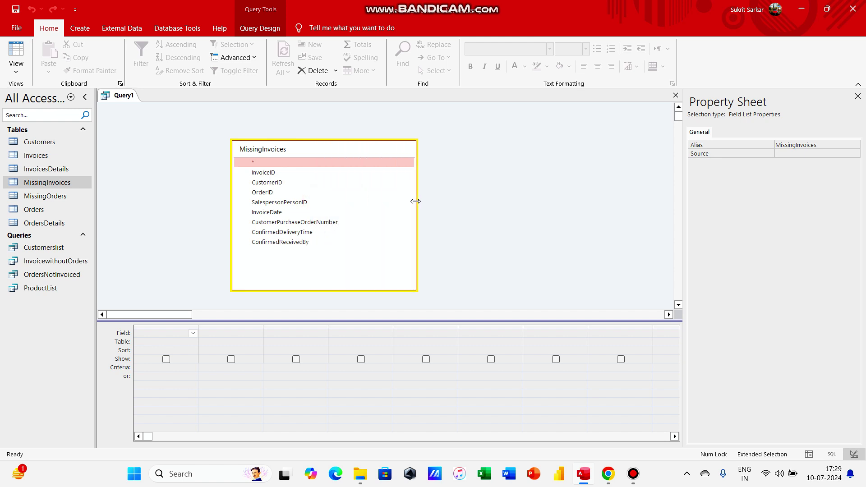
left_click(371, 153)
left_click_drag(370, 152, 408, 133)
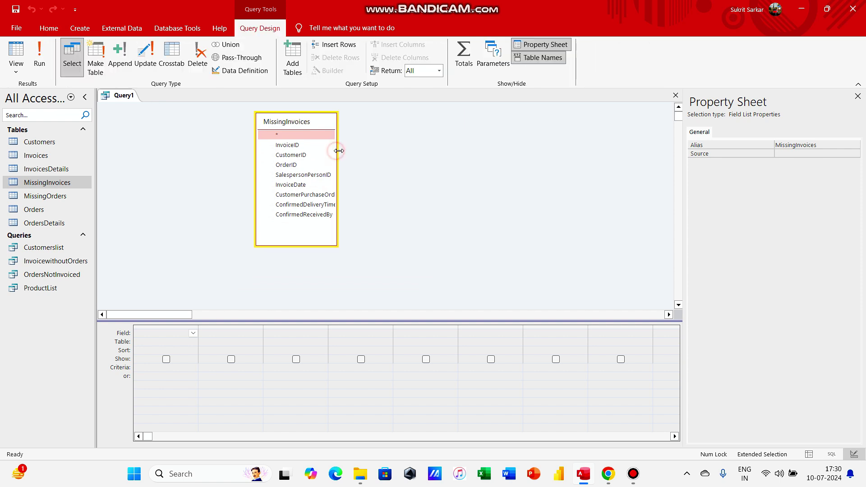
left_click_drag(339, 149, 411, 169)
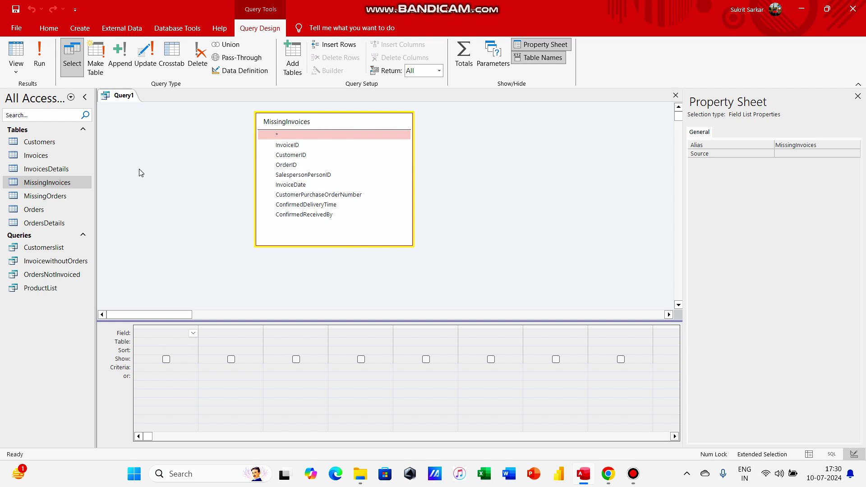
Turn the MissingInvoices query into an append query that targets the Invoices table in the current database.
left_click(118, 58)
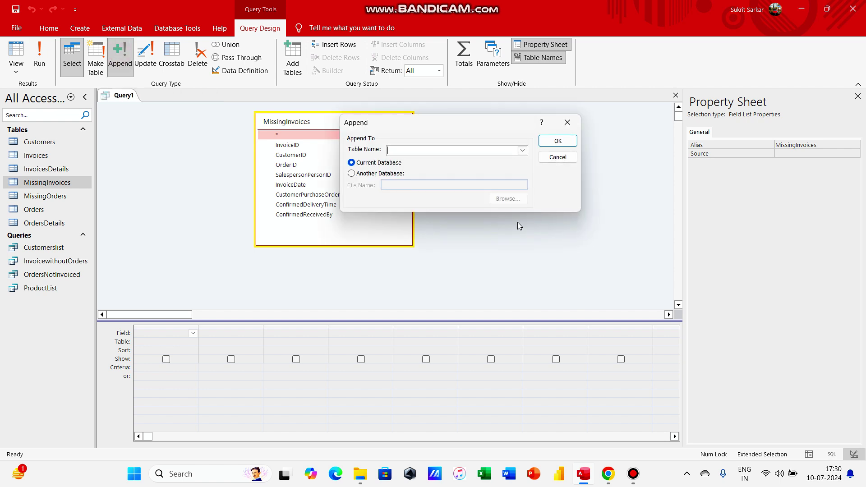
left_click(522, 151)
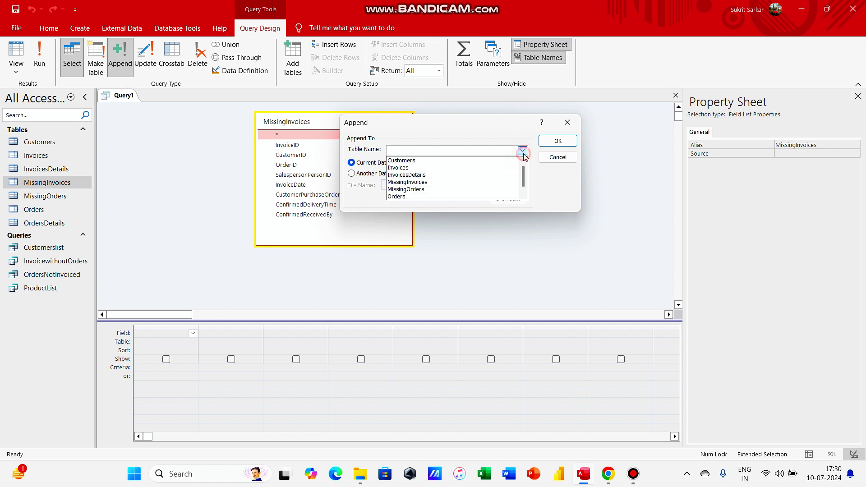
left_click(504, 169)
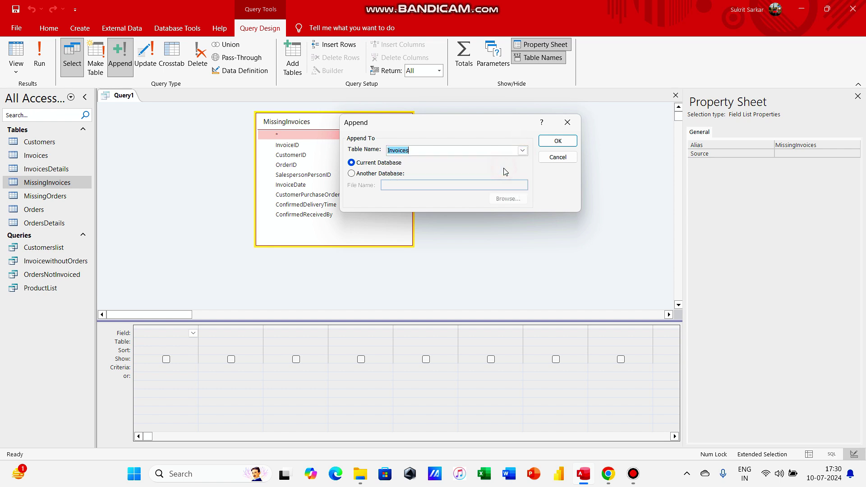
left_click(555, 141)
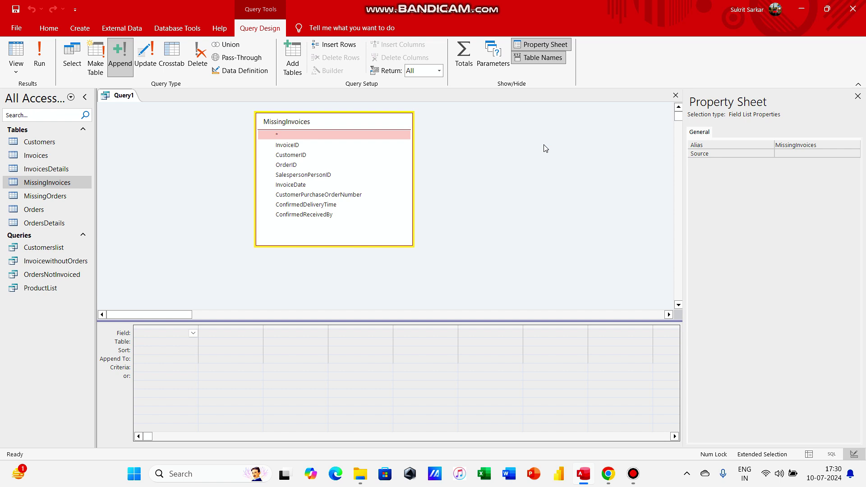
Add all MissingInvoices fields from InvoiceID to ConfirmedReceivedBy to the design grid and run the append query, accepting the append.
left_click(272, 146)
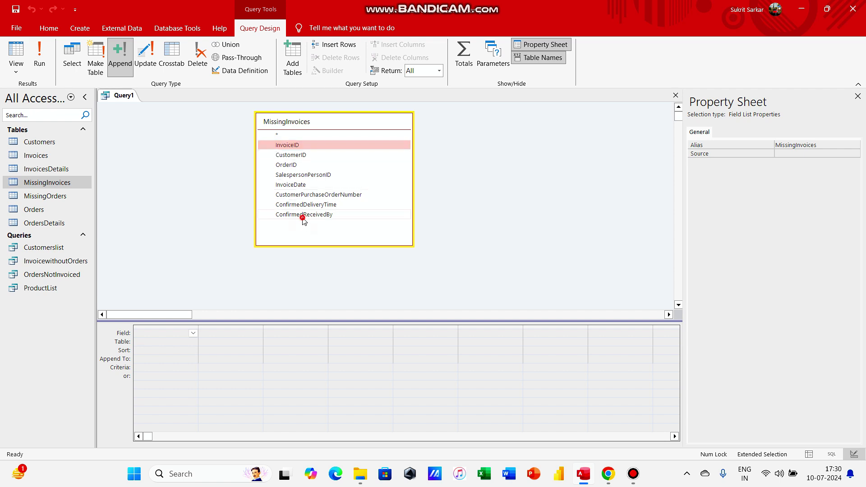
left_click(302, 214, "shift")
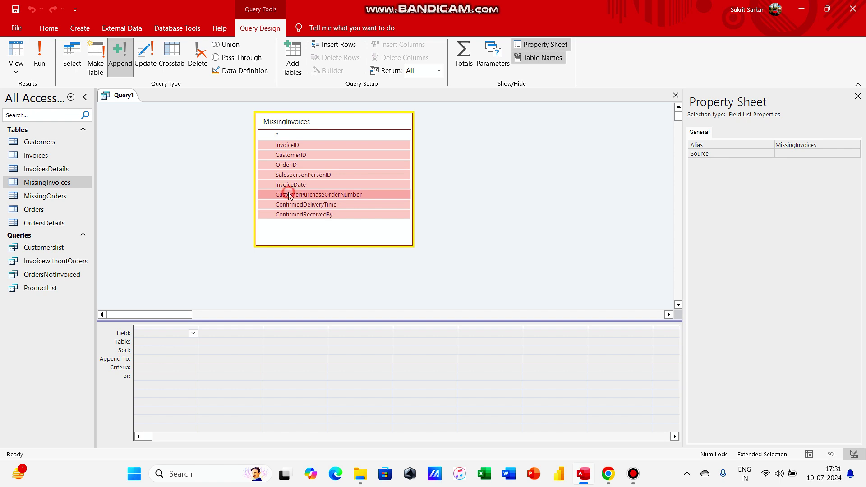
left_click_drag(289, 195, 172, 349)
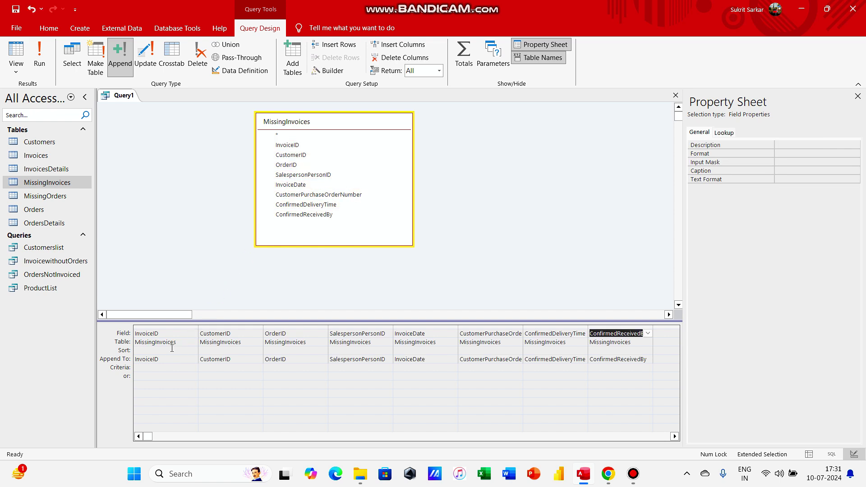
left_click(172, 349)
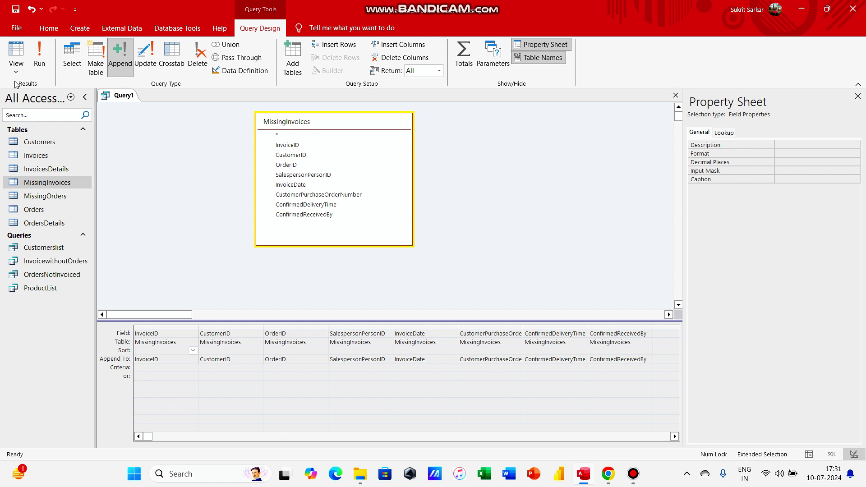
left_click(45, 64)
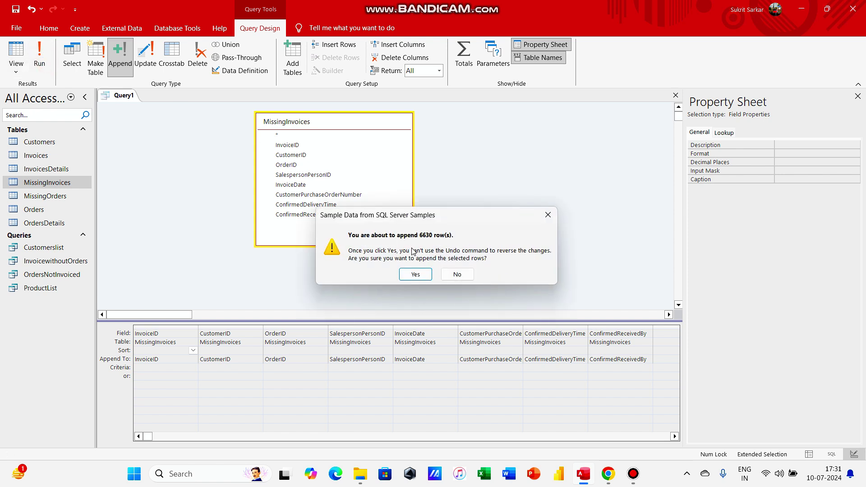
left_click(420, 274)
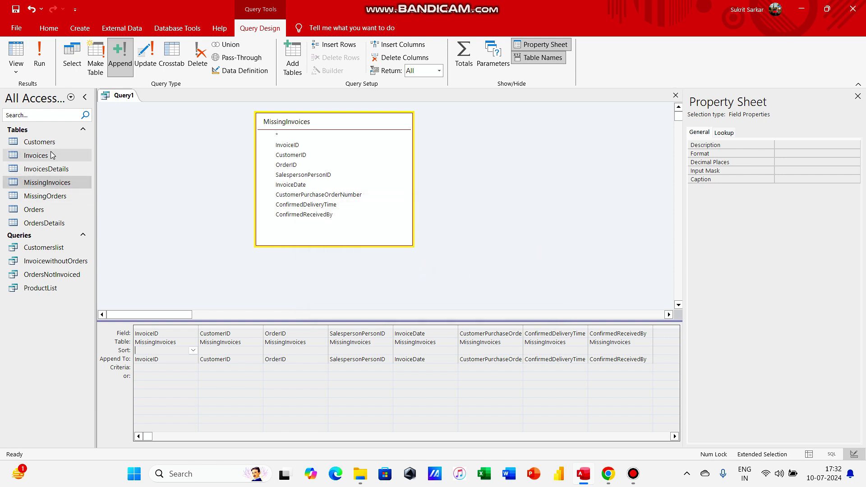
Save the append query under the name MissingInvoiceOver.
right_click(123, 96)
left_click(149, 103)
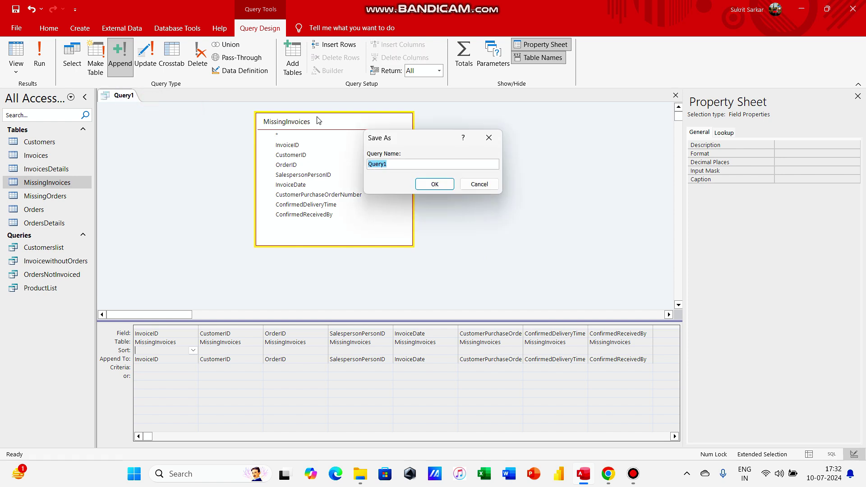
key("BackSpace")
type("MissingInvoiceOver")
left_click(448, 184)
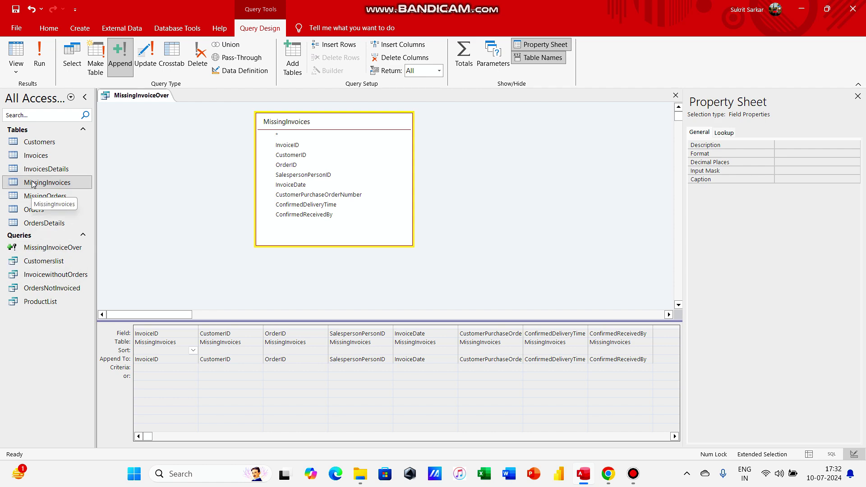
Check the Invoices table with its records refreshed, and close all open objects.
left_click(39, 156)
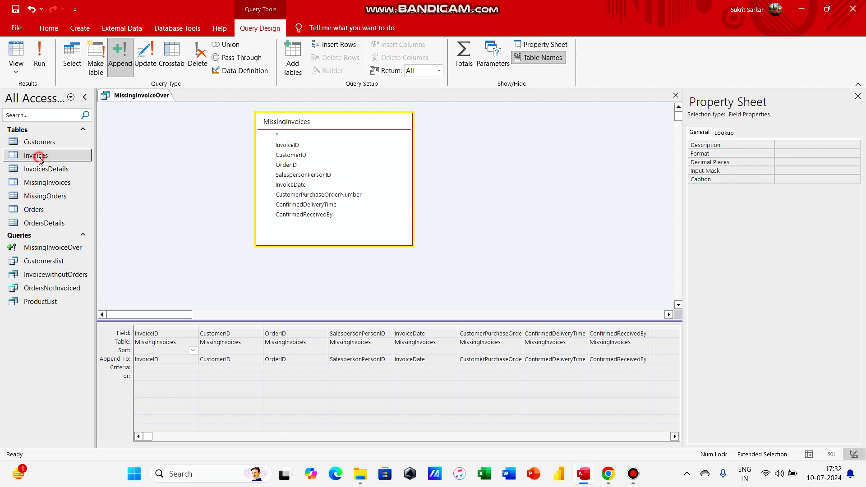
double_click(39, 156)
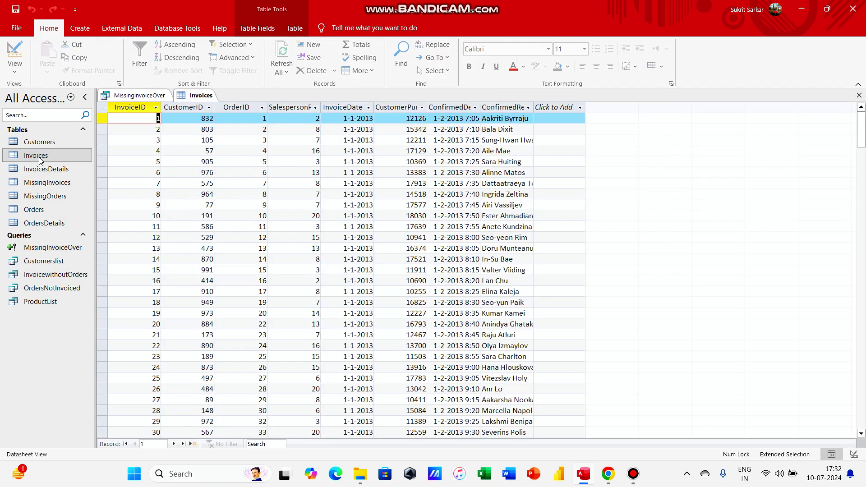
left_click(290, 52)
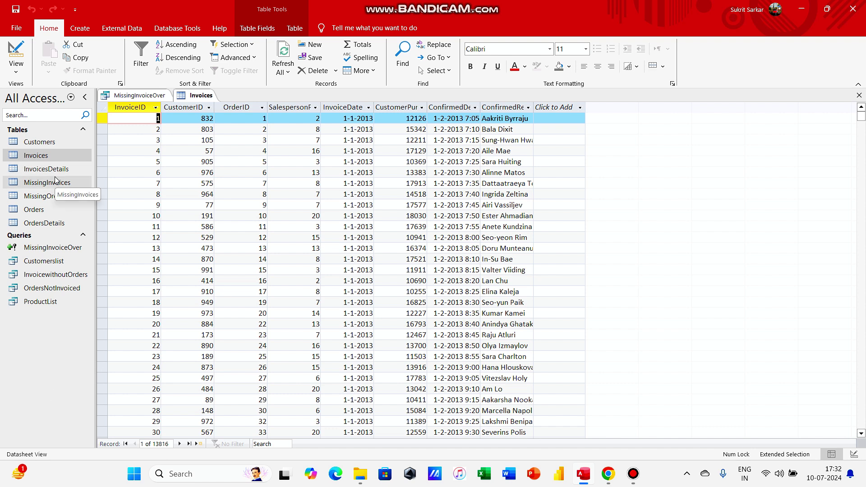
right_click(161, 93)
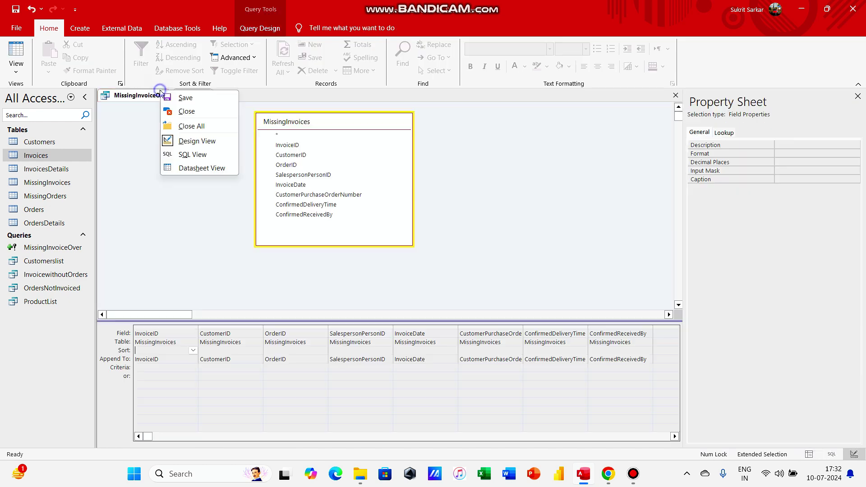
left_click(198, 126)
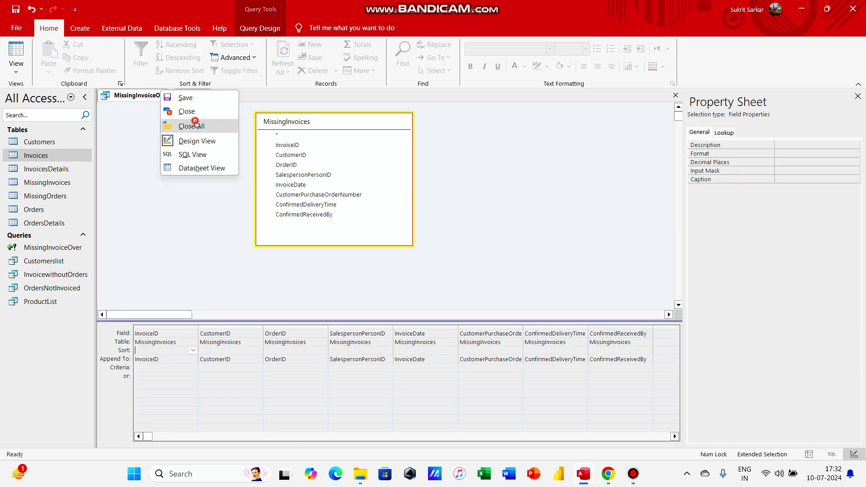
Create a query in Design View with the MissingOrders table, and move and enlarge its field list to show all field names in full.
left_click(80, 26)
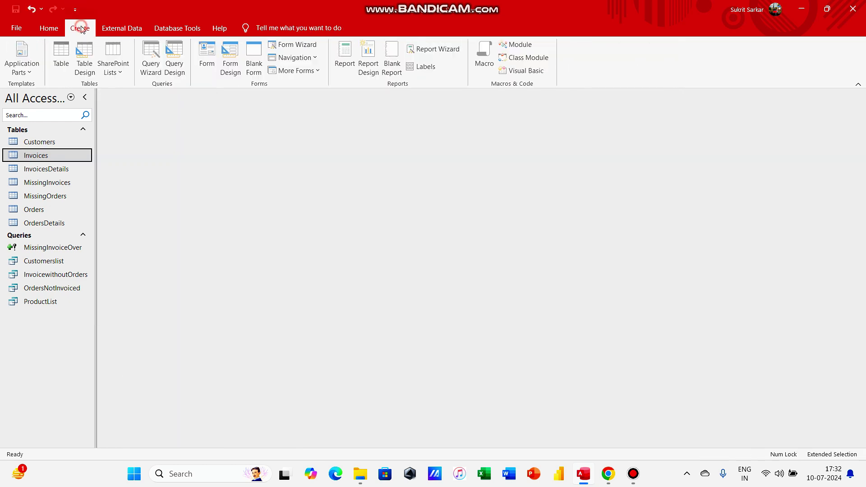
left_click(182, 58)
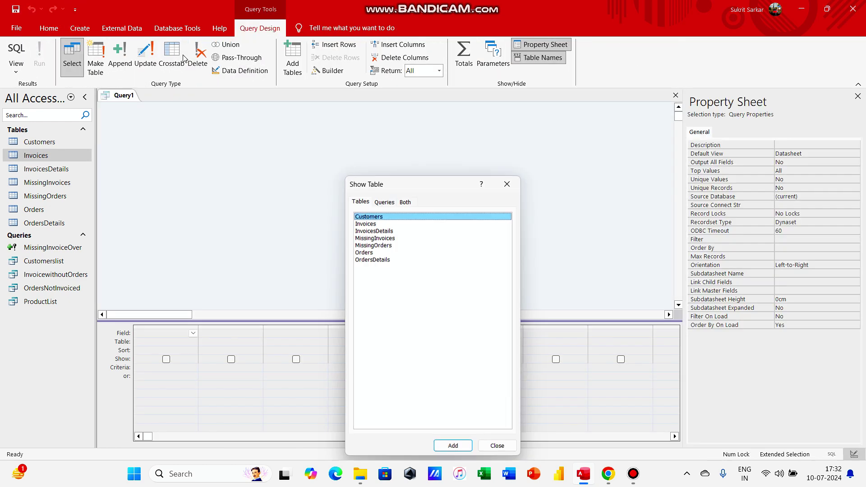
left_click(507, 184)
left_click_drag(60, 196, 273, 170)
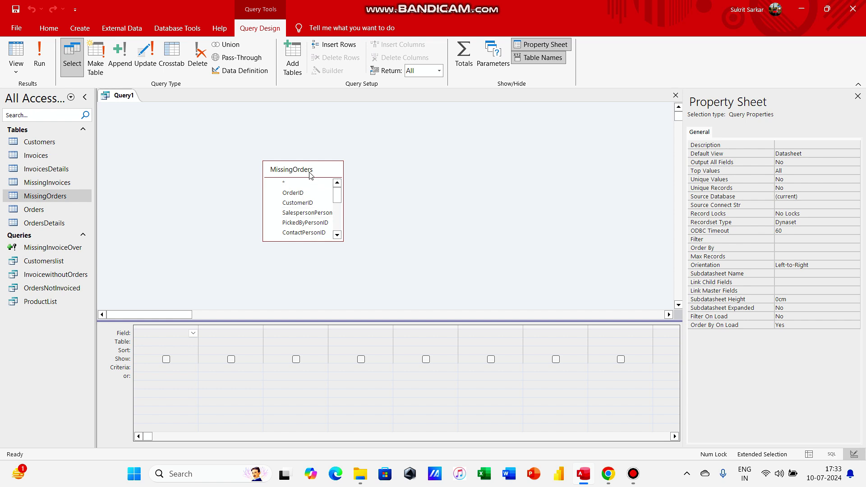
left_click_drag(310, 174, 292, 119)
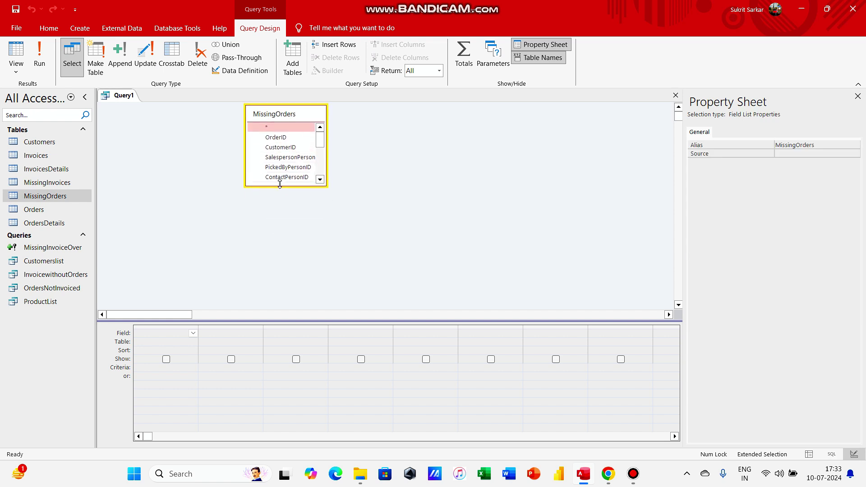
left_click_drag(279, 184, 273, 309)
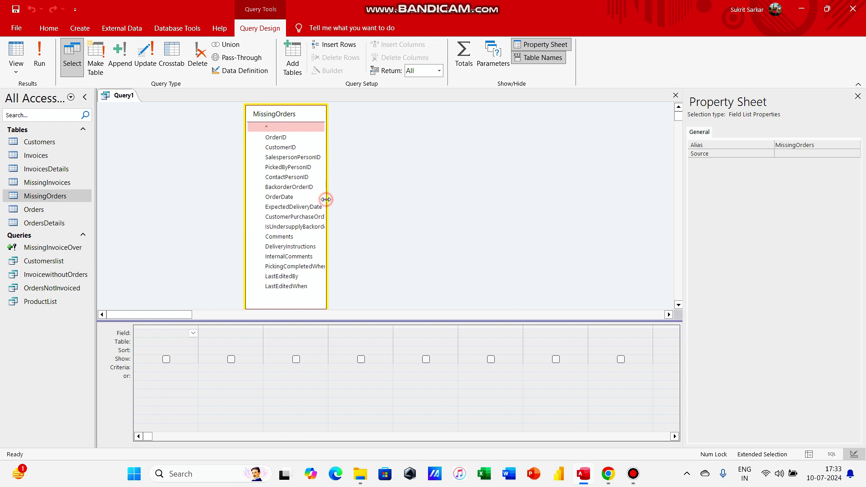
left_click_drag(326, 206, 384, 208)
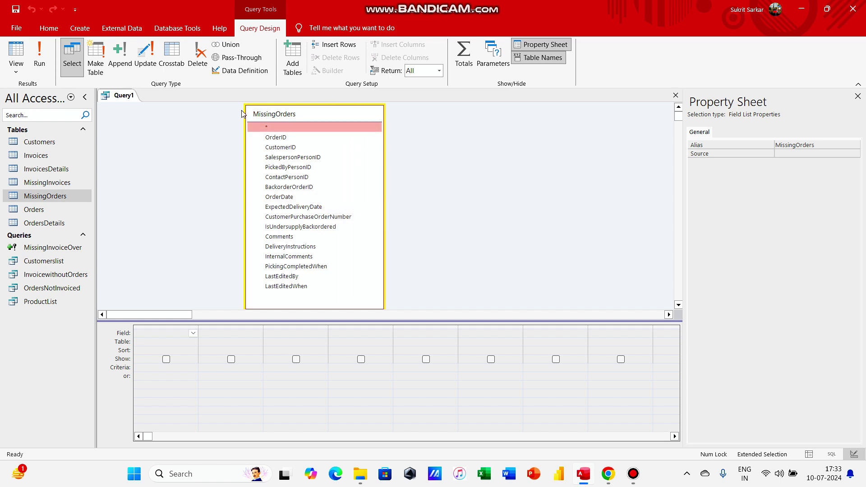
Turn the MissingOrders query into an append query that targets the Orders table in the current database.
left_click(128, 58)
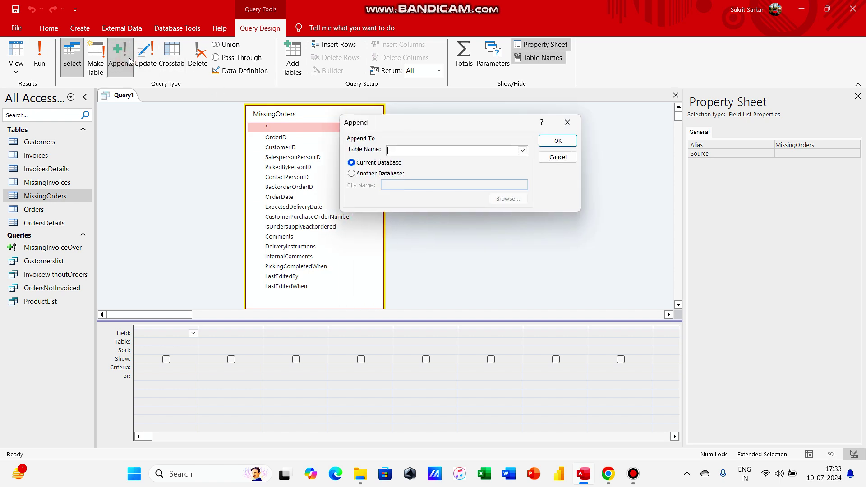
left_click(522, 151)
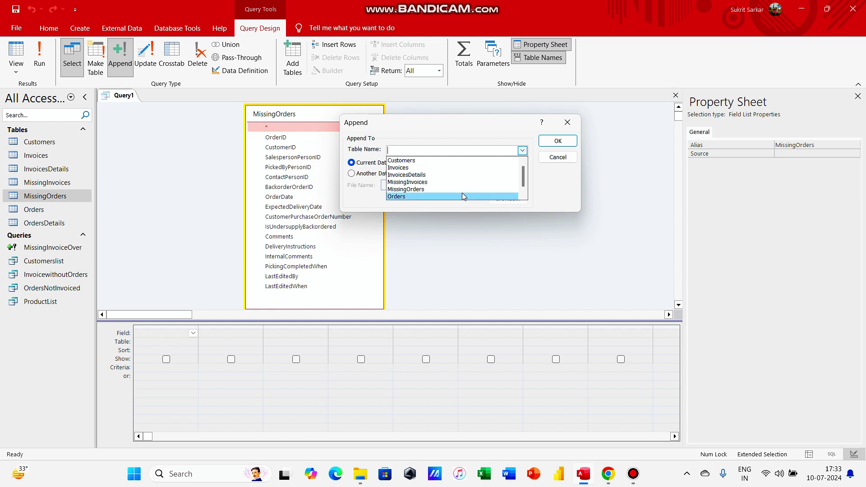
left_click(436, 196)
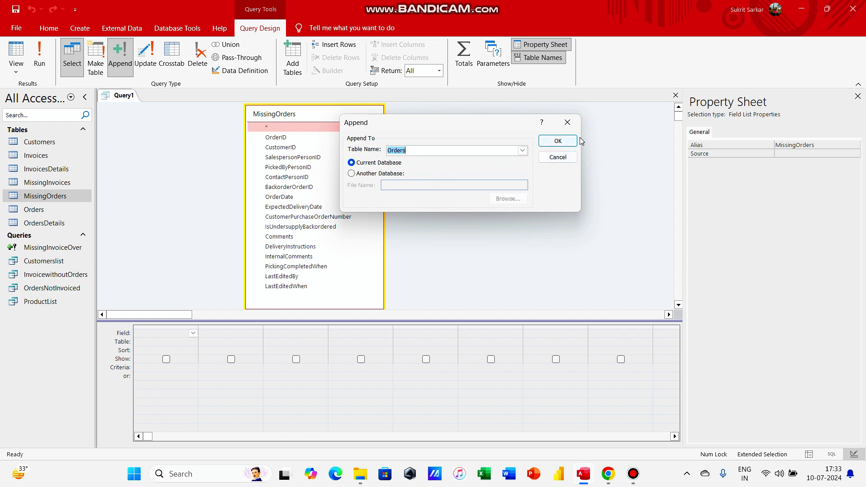
left_click(558, 141)
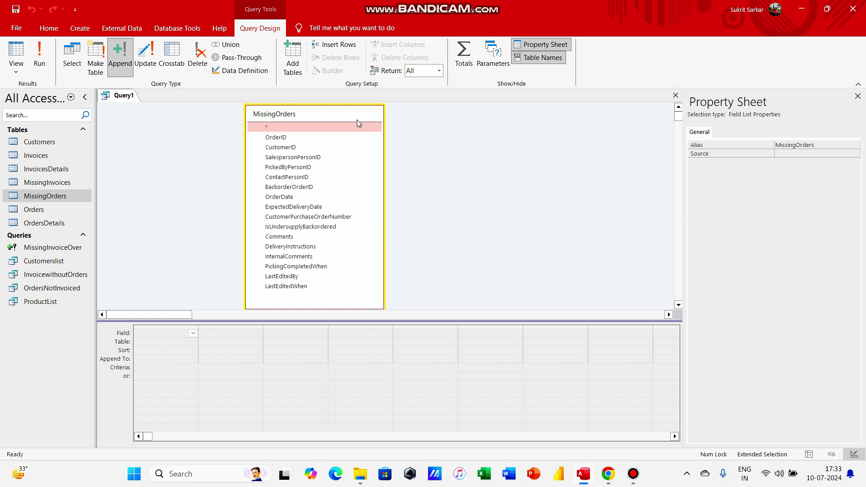
Add all MissingOrders fields from OrderID to LastEditedWhen to the design grid, check them, and run the append query, accepting the append.
left_click(335, 141)
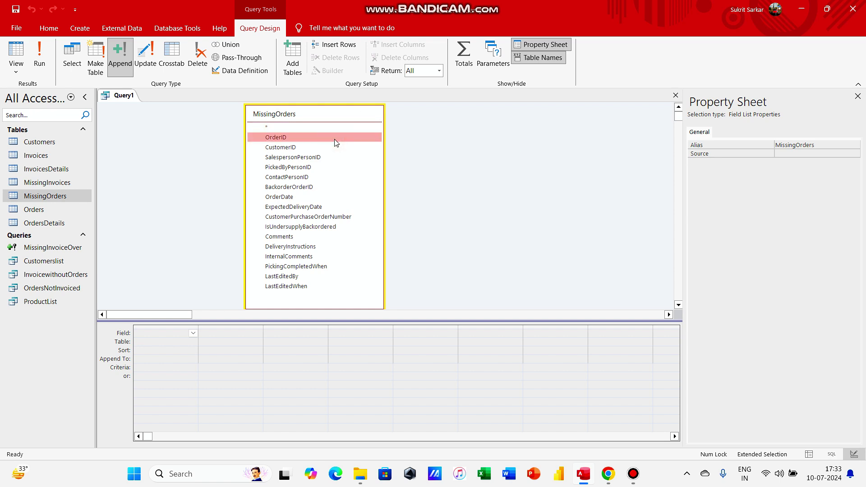
left_click(317, 287, "shift")
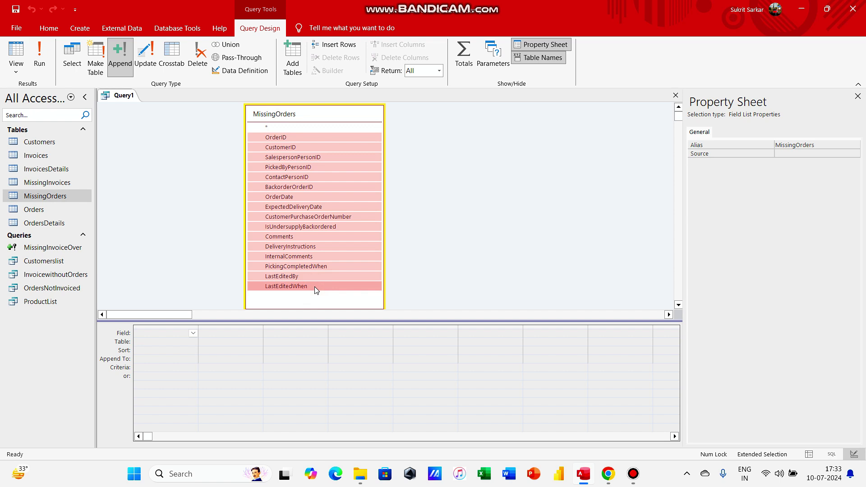
left_click_drag(329, 219, 193, 344)
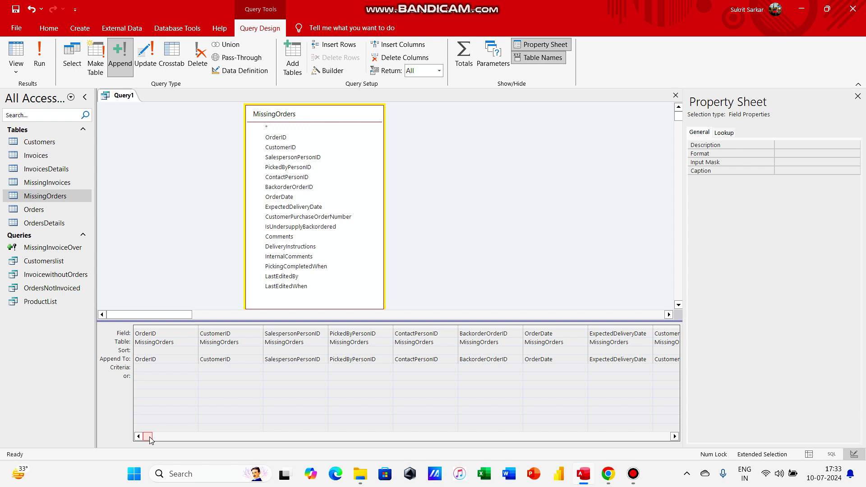
left_click_drag(150, 439, 436, 446)
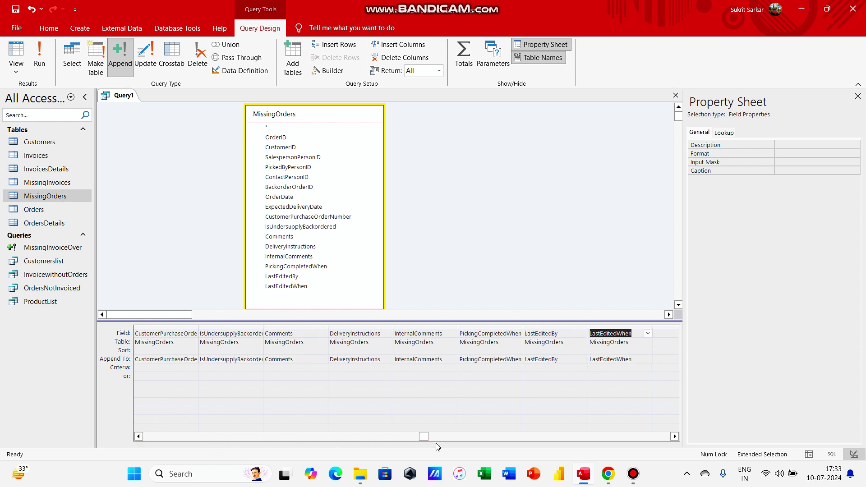
left_click(427, 437)
left_click_drag(427, 437, 111, 456)
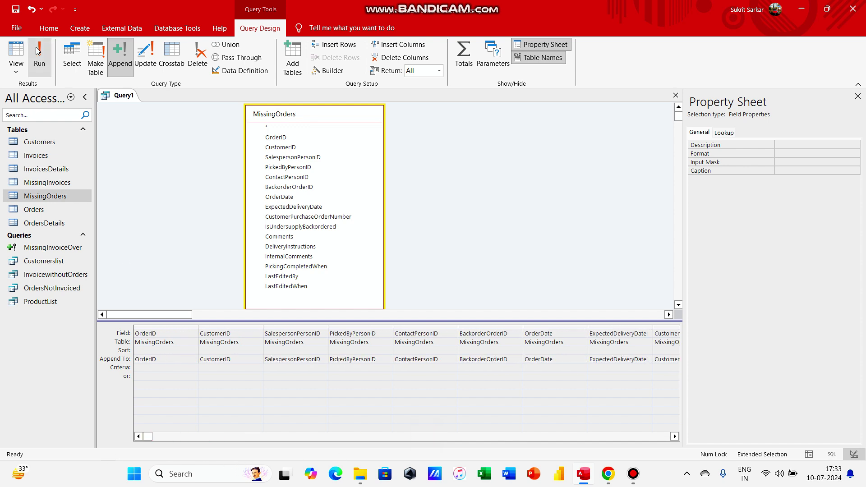
left_click(47, 56)
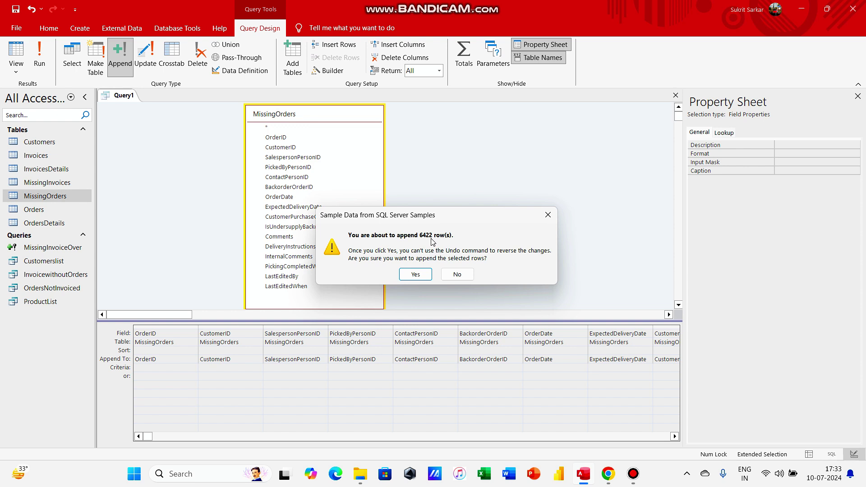
left_click(414, 274)
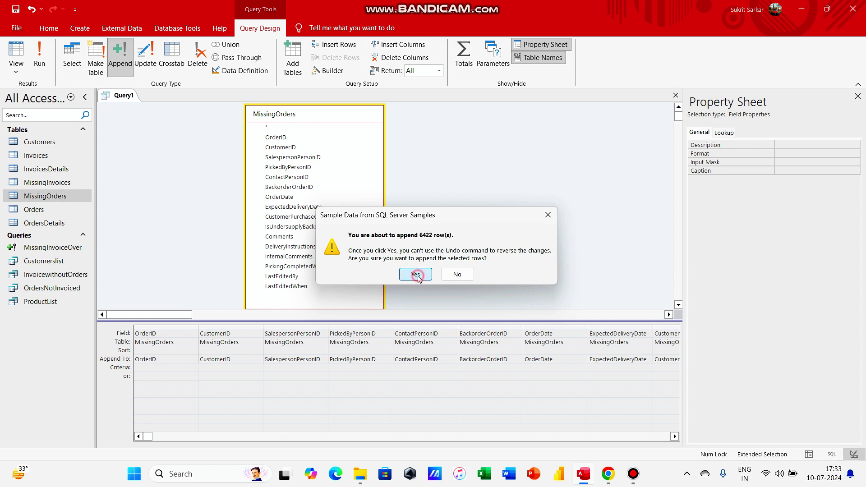
Save the append query under the name MissingOrdersOver.
right_click(109, 96)
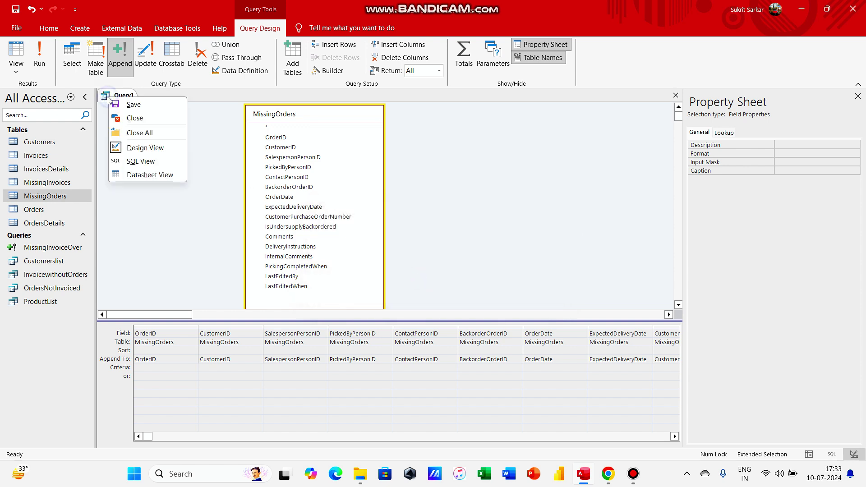
left_click(151, 109)
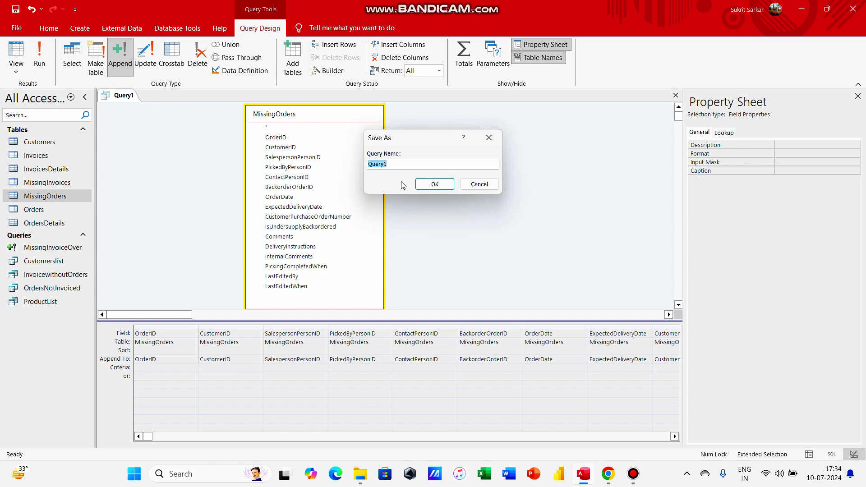
type("MissingOrdersOver")
left_click(434, 184)
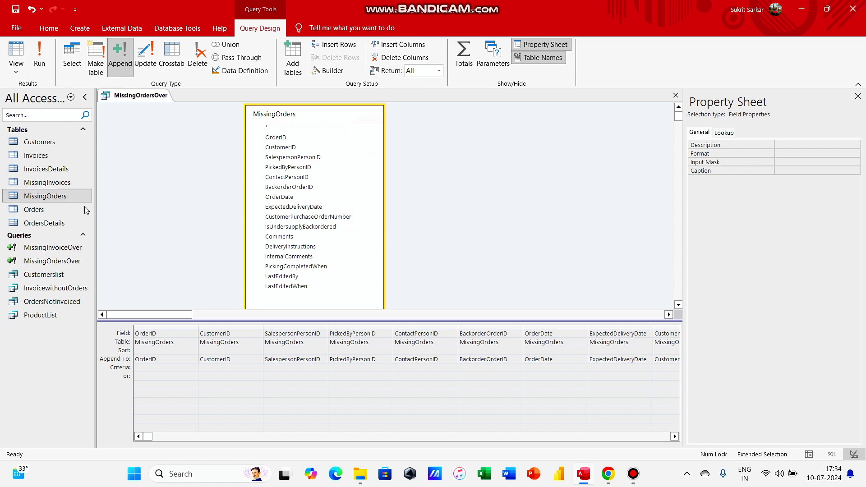
Open the Orders table and the OrdersNotInvoiced and InvoicewithoutOrders queries to check the records after the append.
left_click(45, 208)
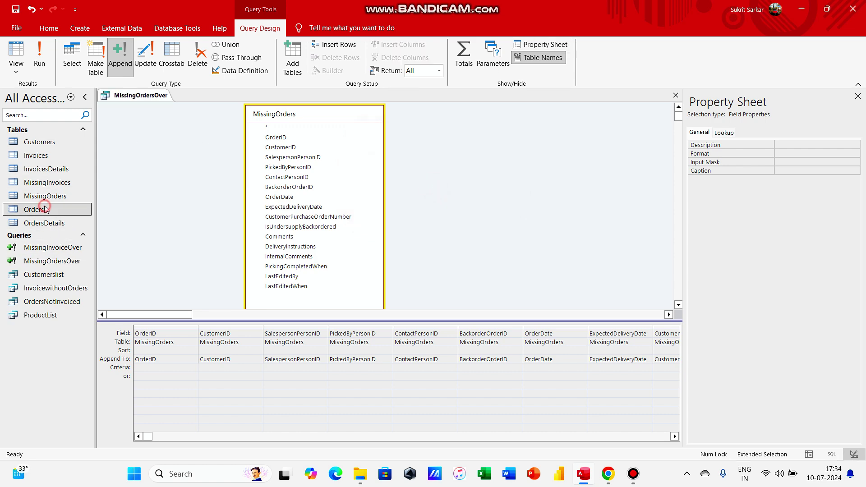
double_click(45, 209)
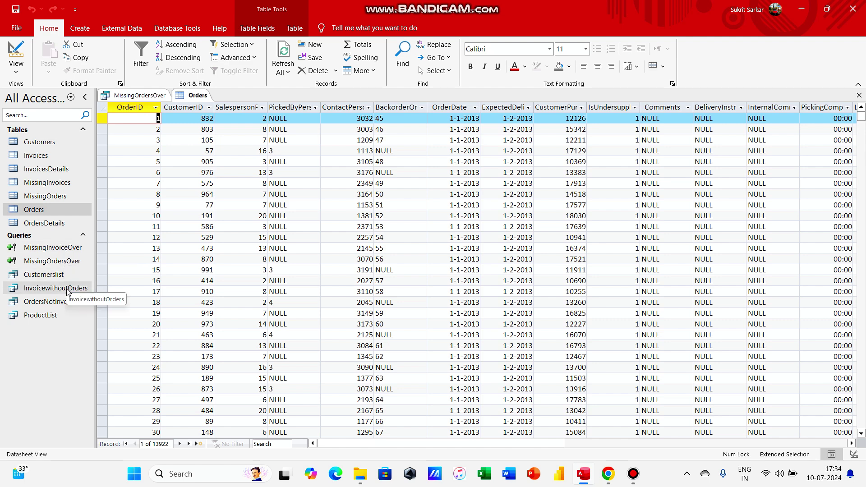
double_click(44, 301)
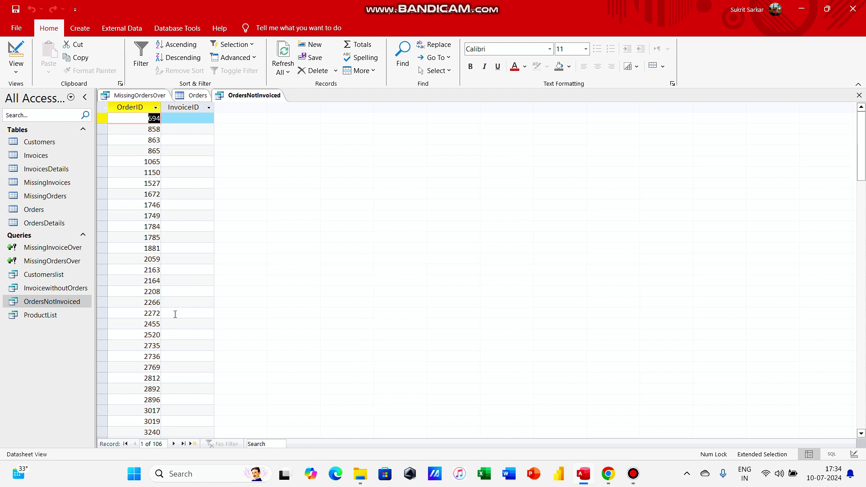
double_click(58, 293)
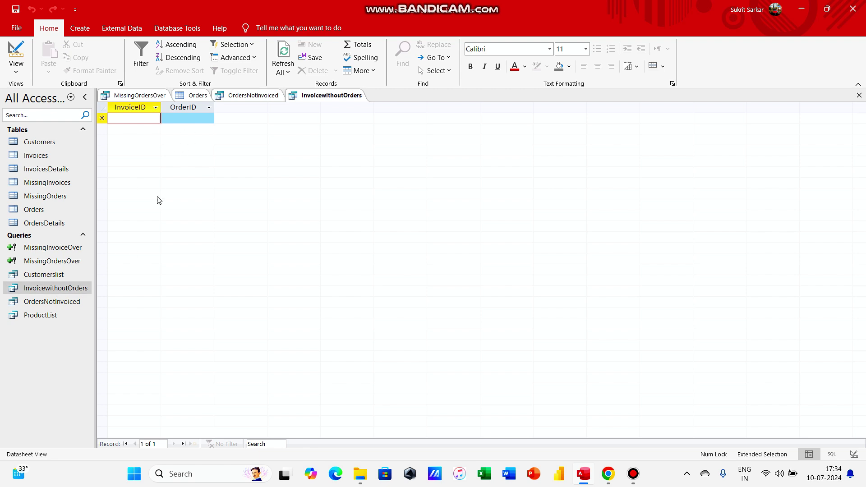
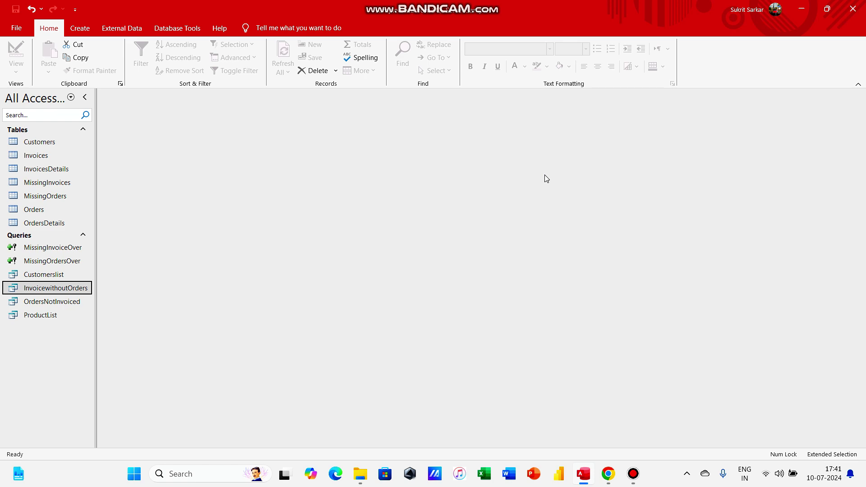
Examine the Orders table through its last columns and open the OrdersDetails table to review its fields.
left_click(22, 209)
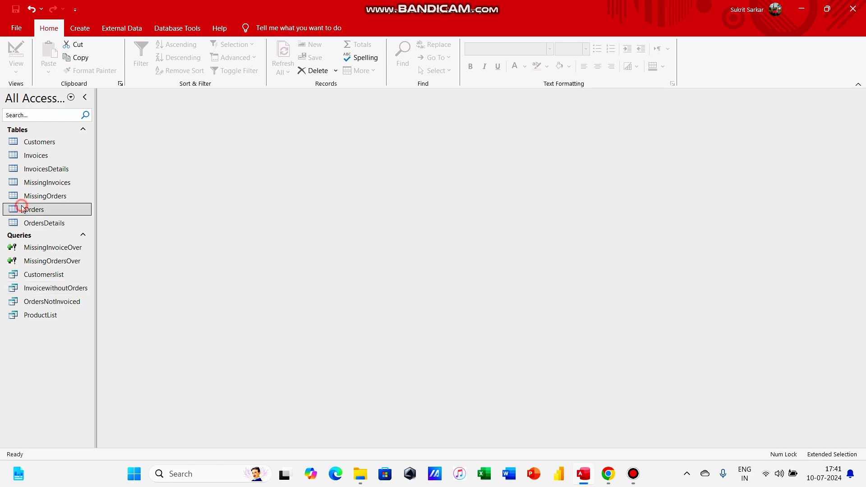
double_click(23, 209)
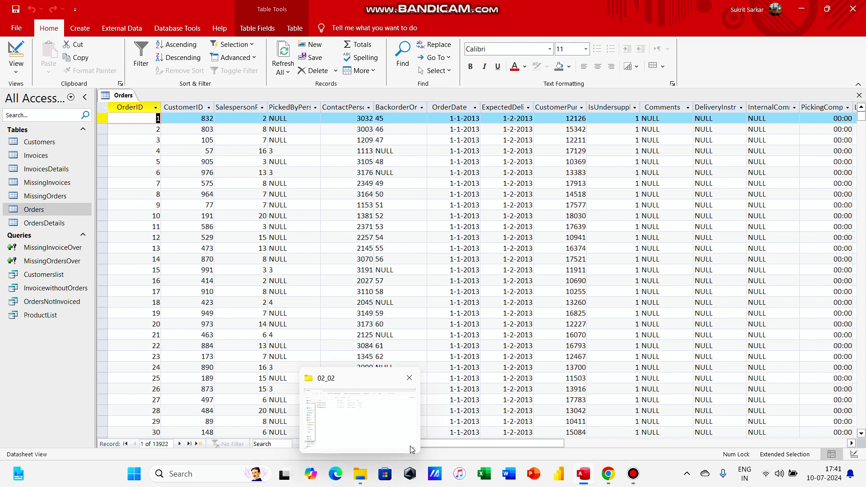
left_click_drag(465, 444, 569, 451)
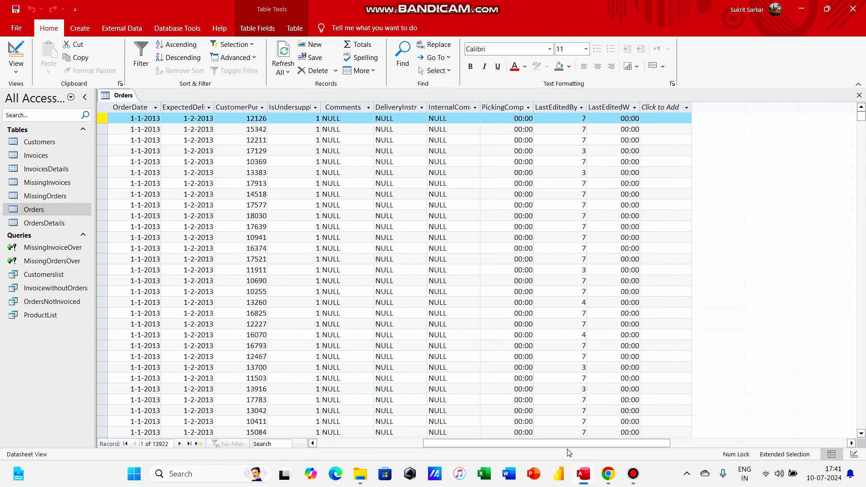
double_click(33, 223)
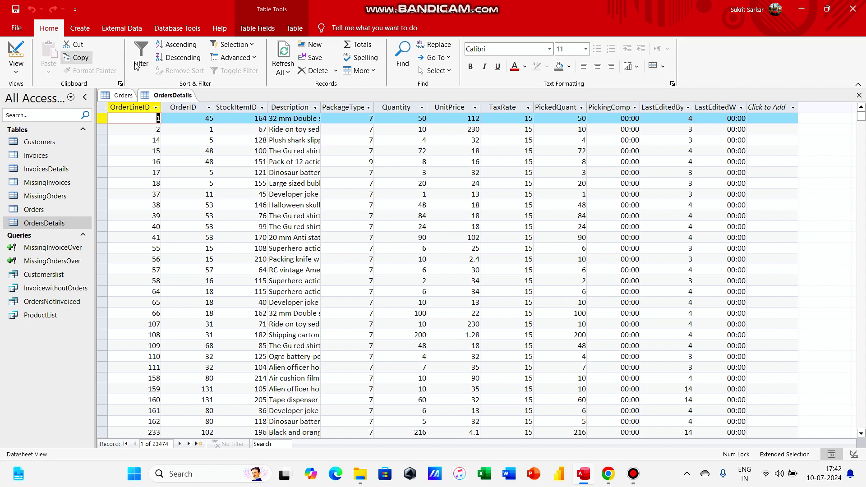
left_click(81, 31)
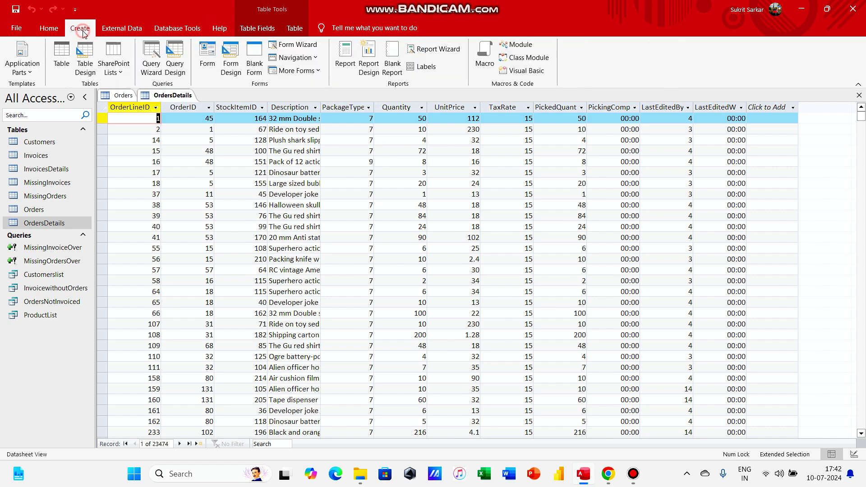
left_click(169, 63)
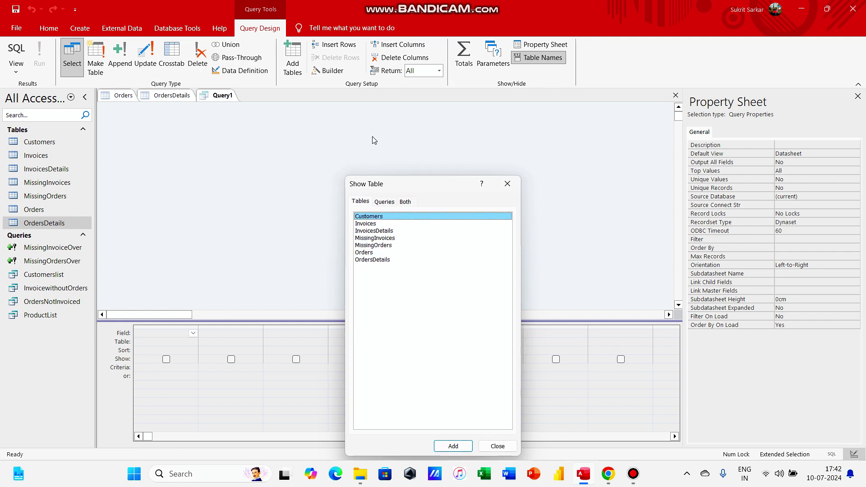
left_click(505, 186)
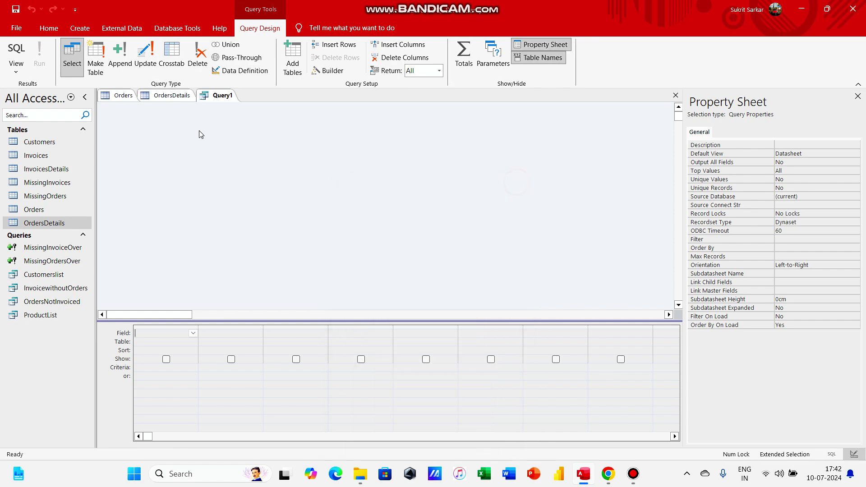
Close all open objects, and create a query in Design View with the OrdersDetails table, enlarging its field list to show more fields.
left_click(153, 96)
right_click(153, 98)
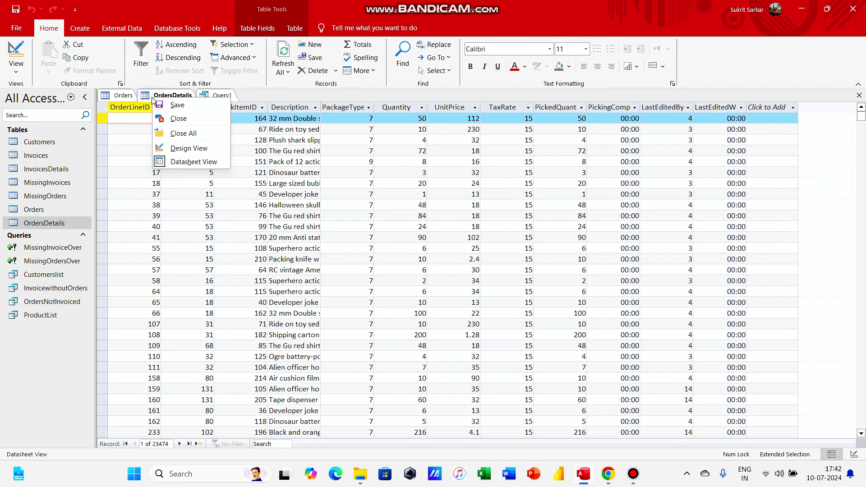
left_click(206, 133)
left_click(79, 28)
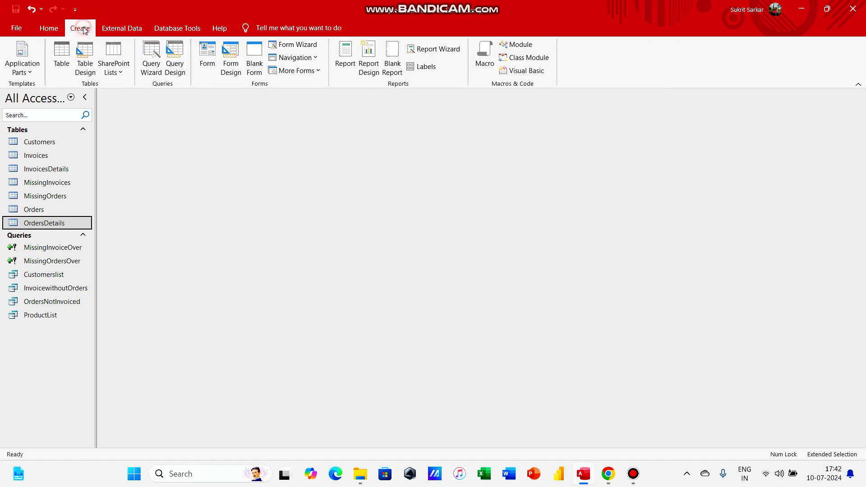
left_click(175, 65)
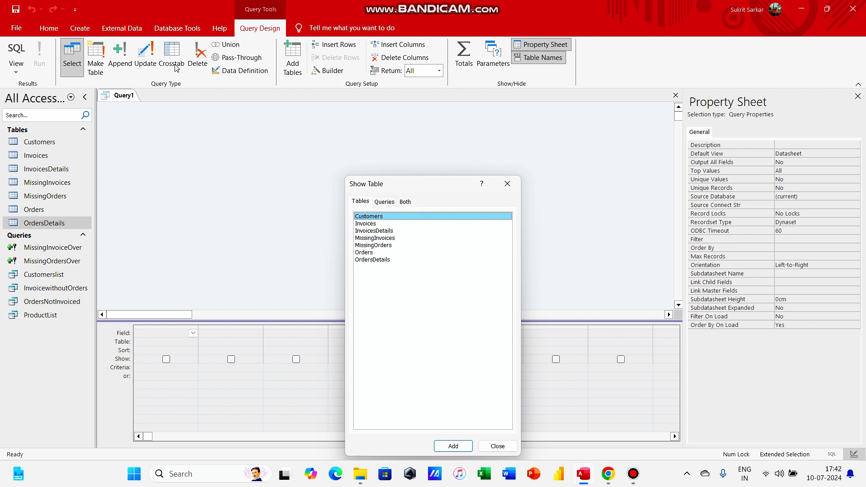
left_click(507, 183)
left_click_drag(42, 221, 291, 158)
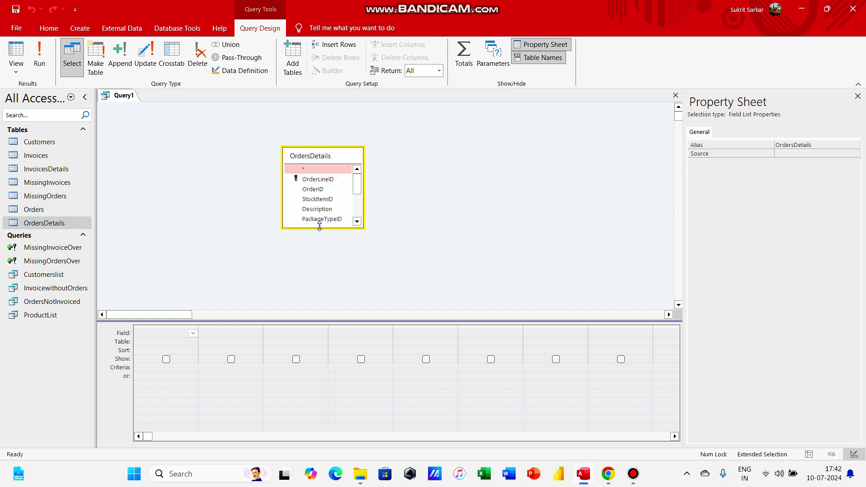
left_click_drag(320, 227, 325, 272)
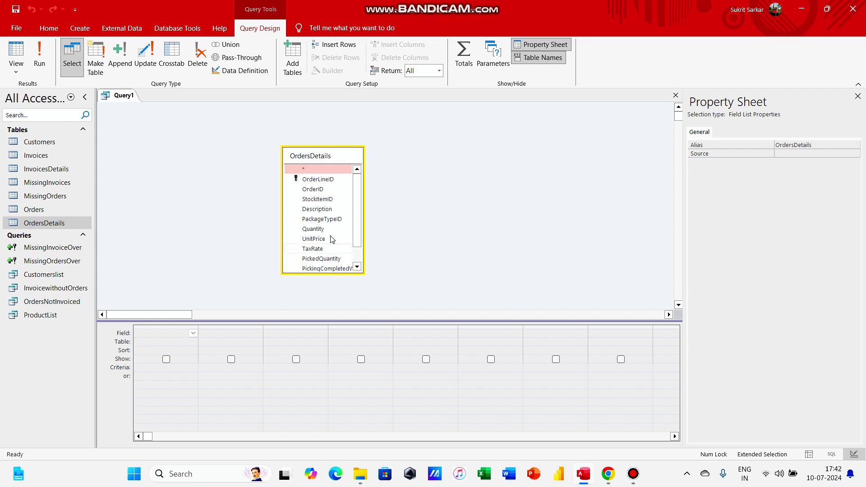
Add the OrderID, UnitPrice and Quantity fields of OrdersDetails to the design grid in that order.
double_click(331, 194)
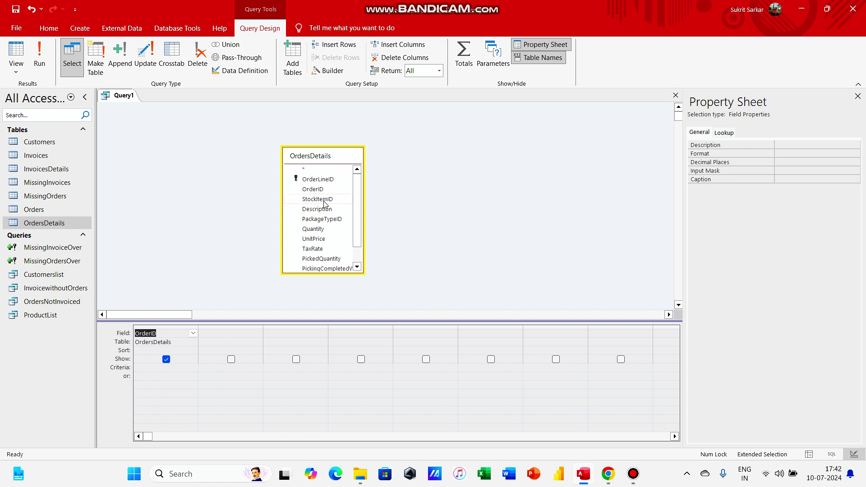
double_click(316, 230)
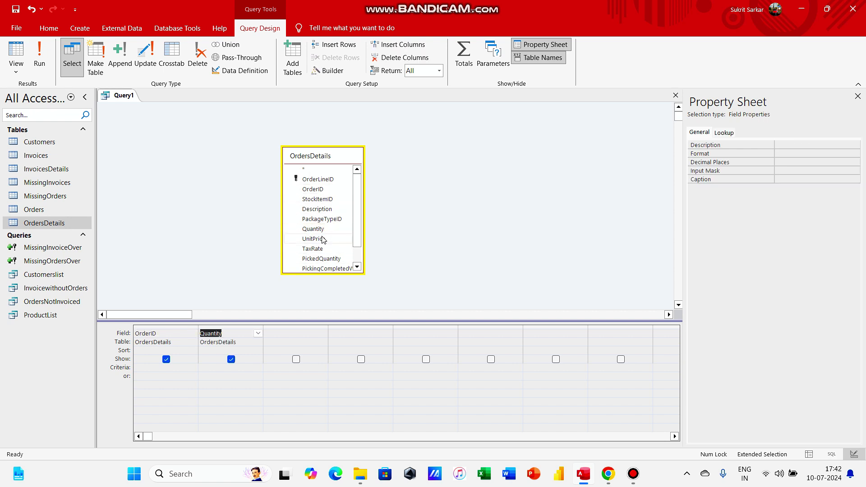
double_click(321, 237)
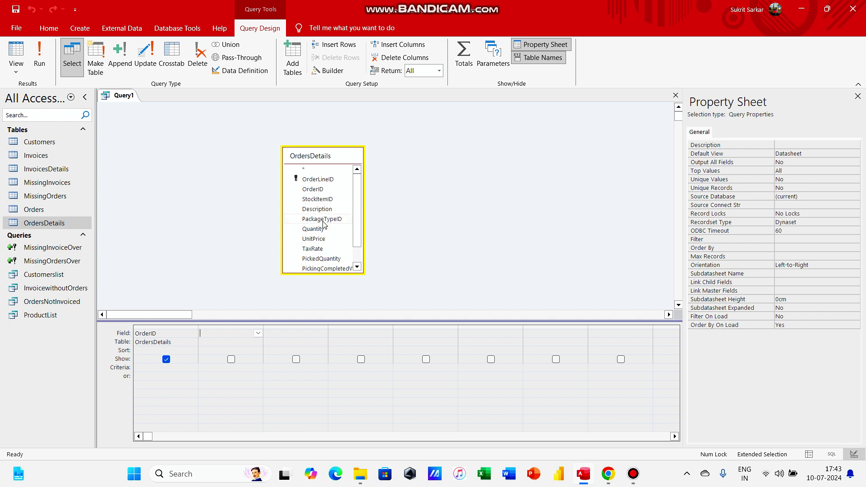
double_click(316, 239)
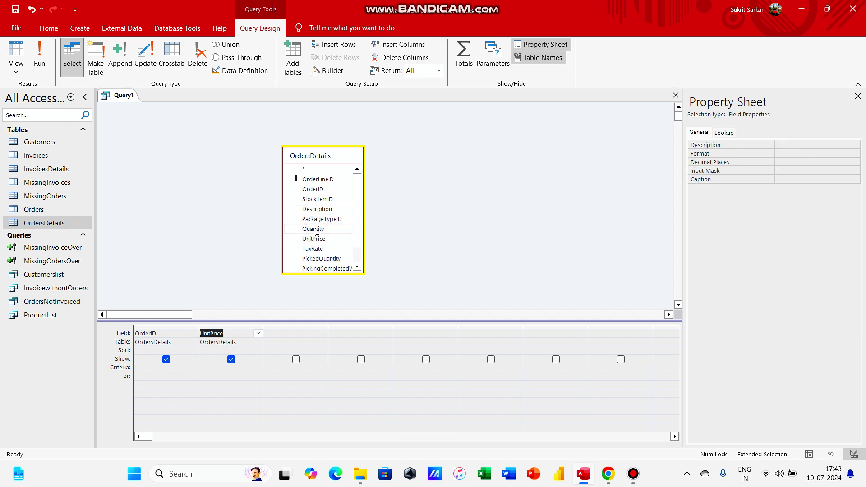
double_click(315, 228)
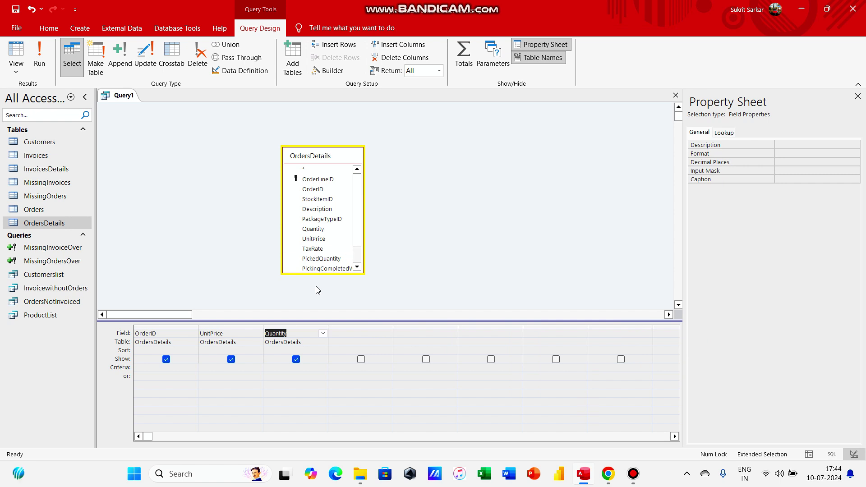
right_click(313, 349)
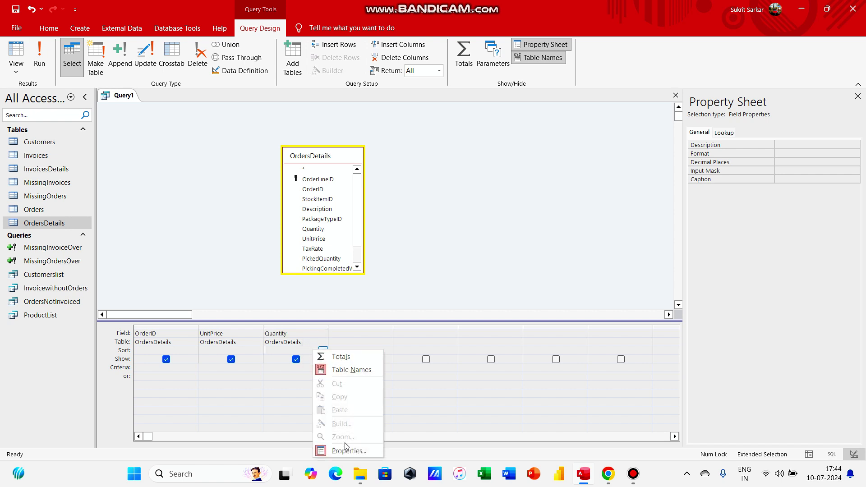
left_click(368, 333)
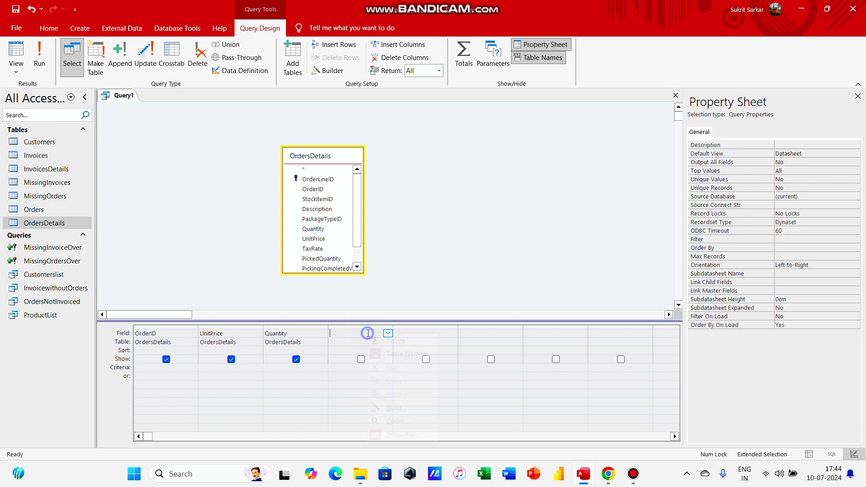
left_click(388, 409)
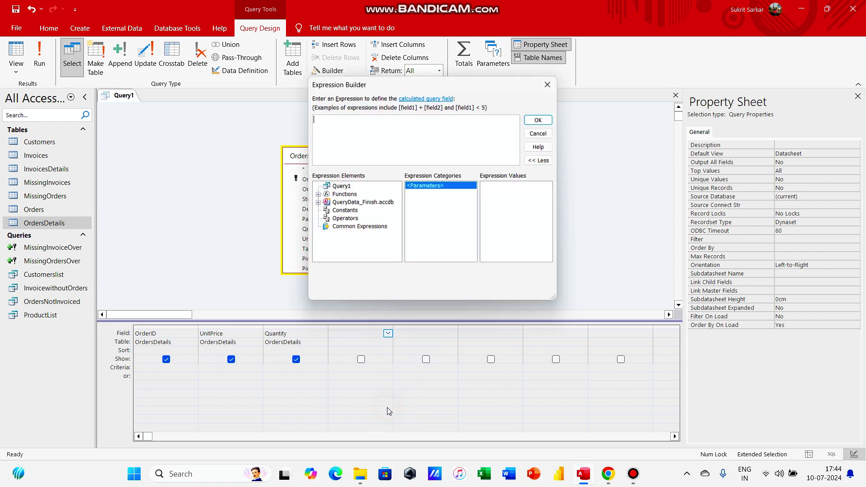
left_click(541, 92)
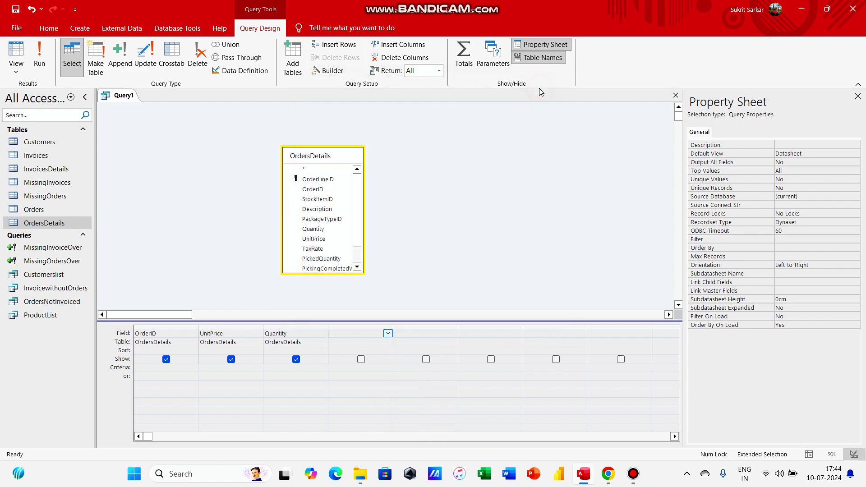
Save the OrdersDetails query under the name OrderslineTotal.
right_click(124, 94)
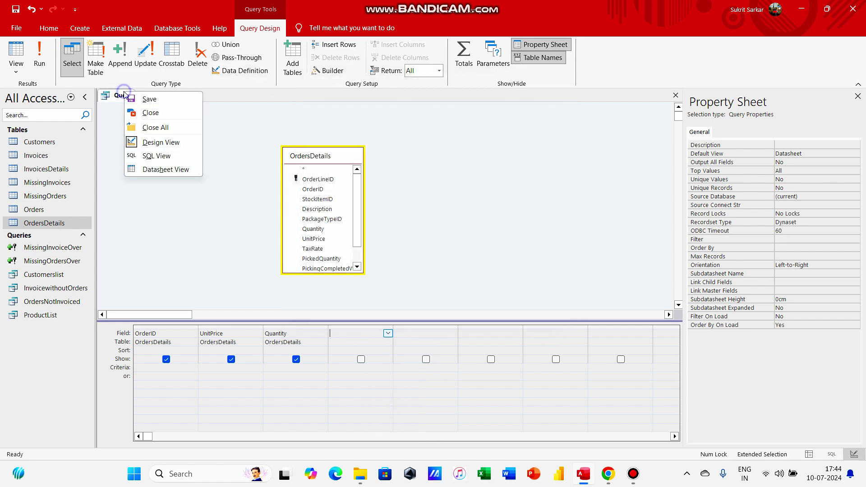
left_click(153, 104)
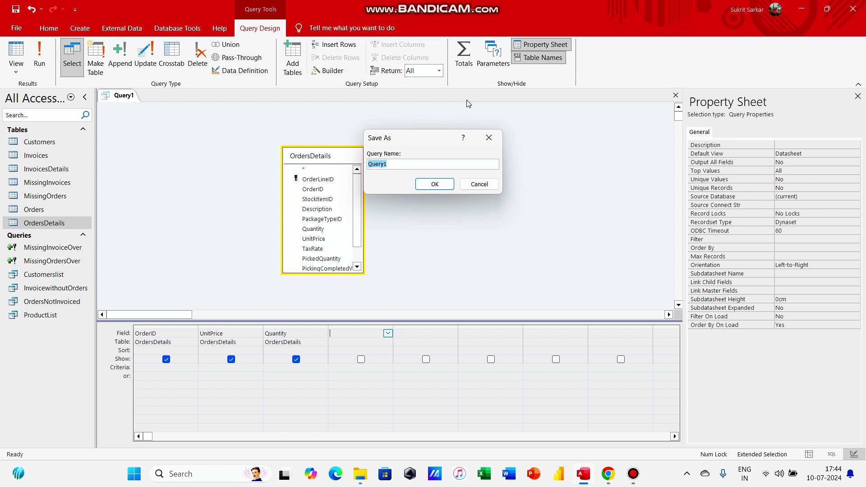
type("OrderslineTotal")
left_click(441, 184)
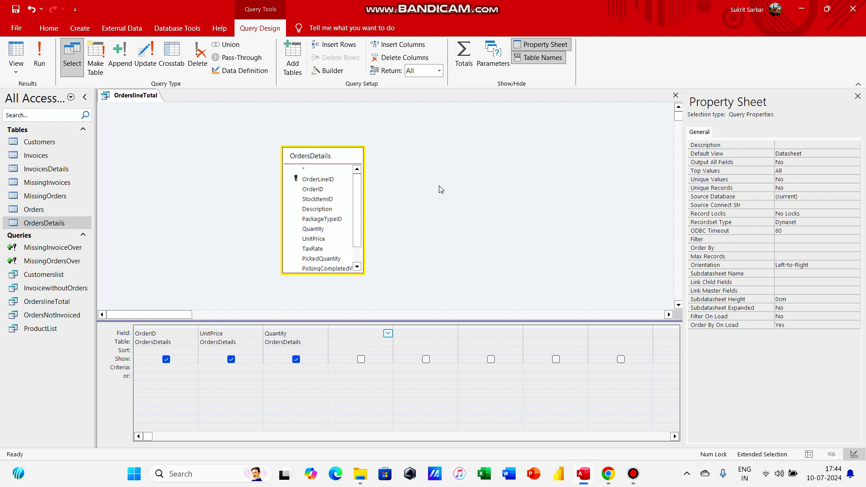
Add the calculated field [Quantity] * [UnitPrice] to the first empty column of OrderslineTotal with the Expression Builder.
right_click(349, 344)
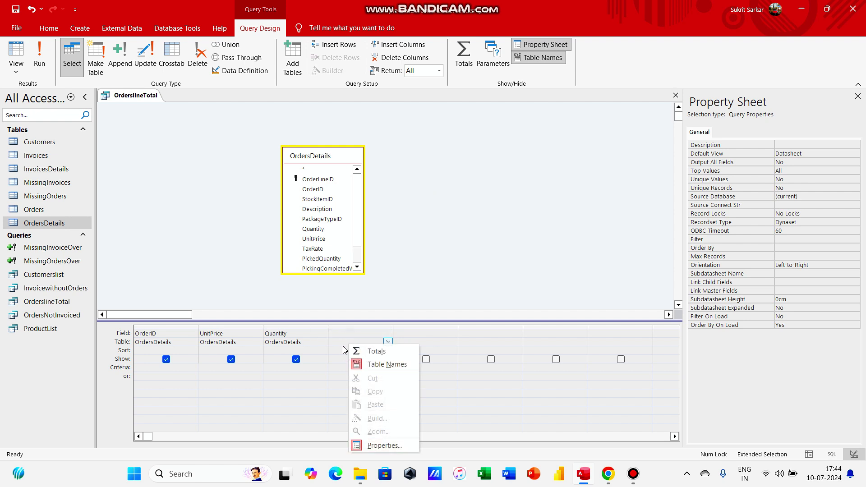
left_click(345, 332)
right_click(344, 332)
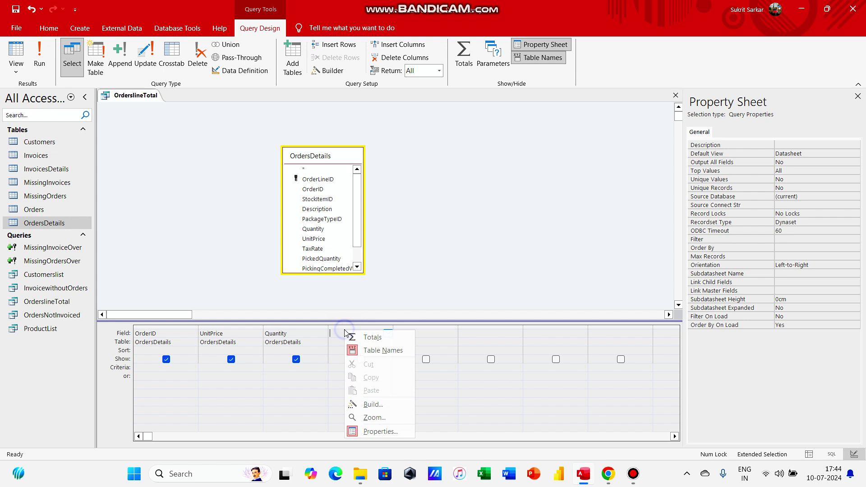
left_click(377, 405)
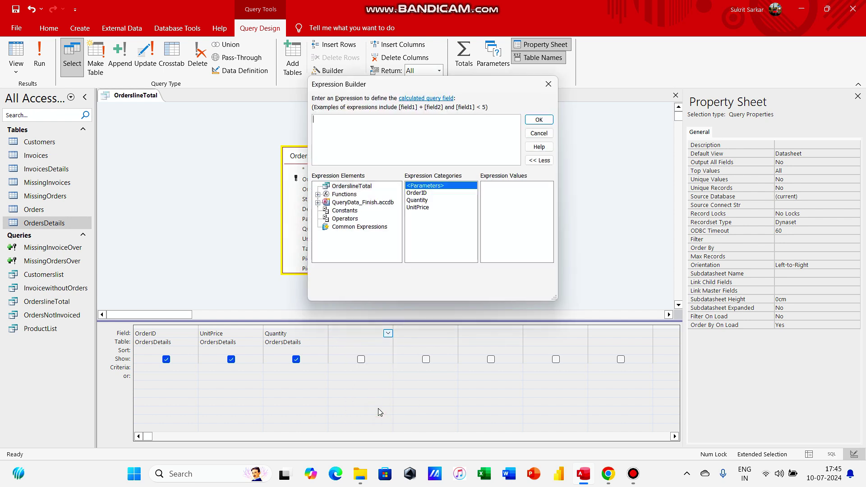
double_click(417, 200)
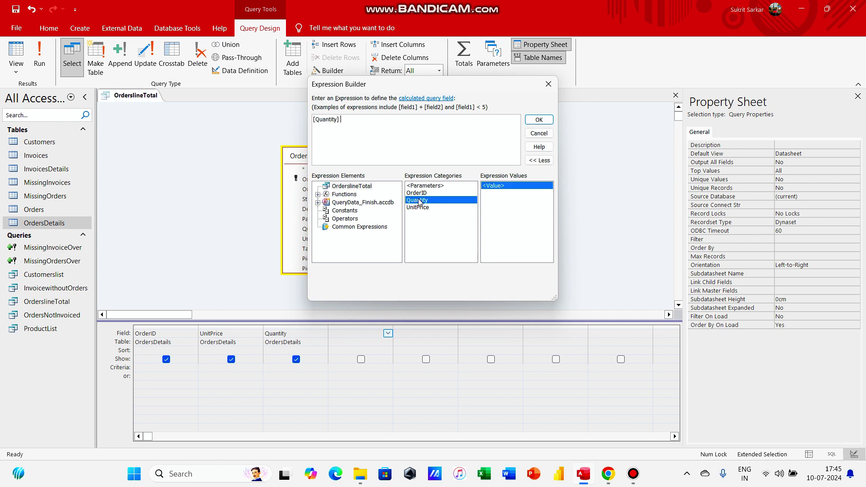
type("*")
double_click(418, 208)
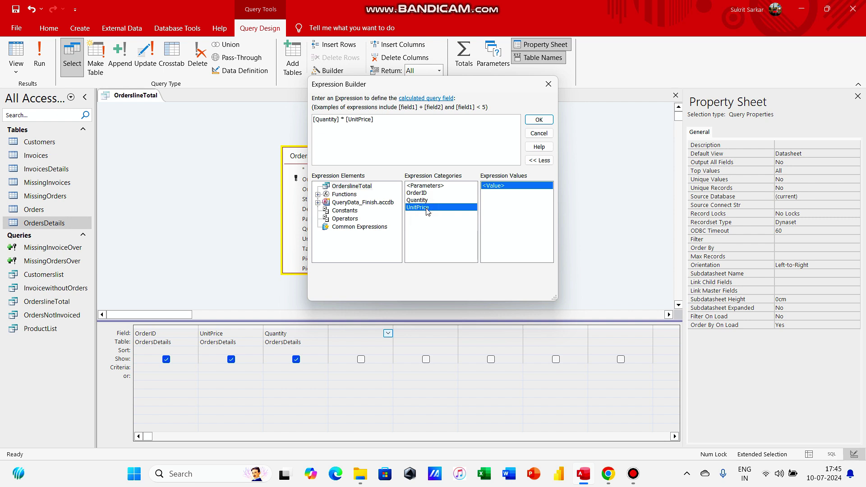
left_click(532, 121)
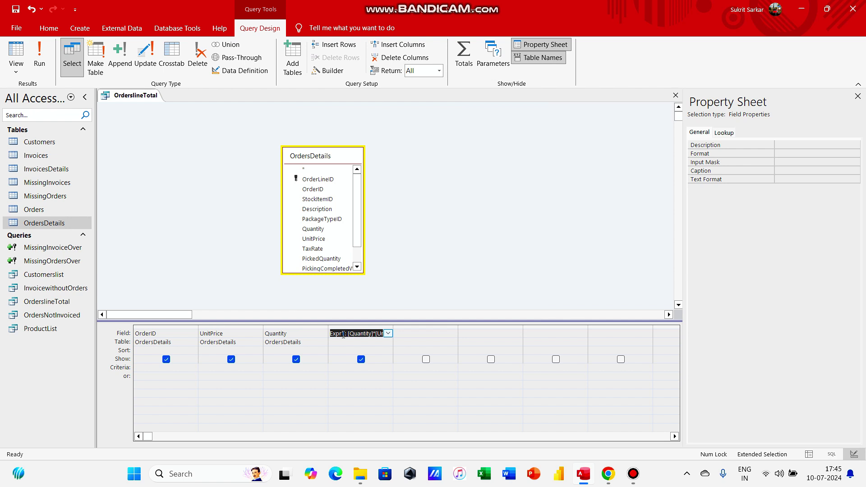
left_click_drag(344, 337, 345, 334)
key("BackSpace")
key("BackSpace")
key("BackSpace")
key("BackSpace")
key("BackSpace")
key("ctrl+z")
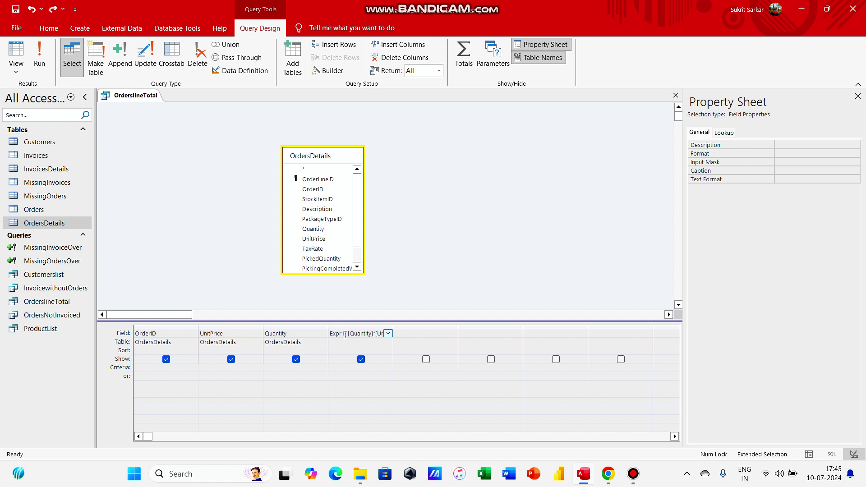
Replace the calculated field's default name with Total and run the OrderslineTotal query.
key("BackSpace")
key("BackSpace")
key("BackSpace")
key("BackSpace")
key("BackSpace")
type("Total")
left_click(46, 64)
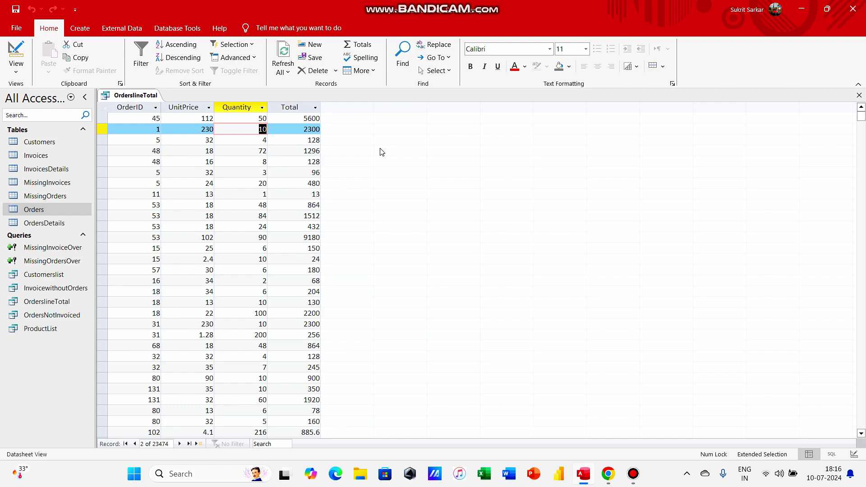
Create a query in Design View and add the Customerslist and OrderslineTotal queries as its sources.
left_click(81, 28)
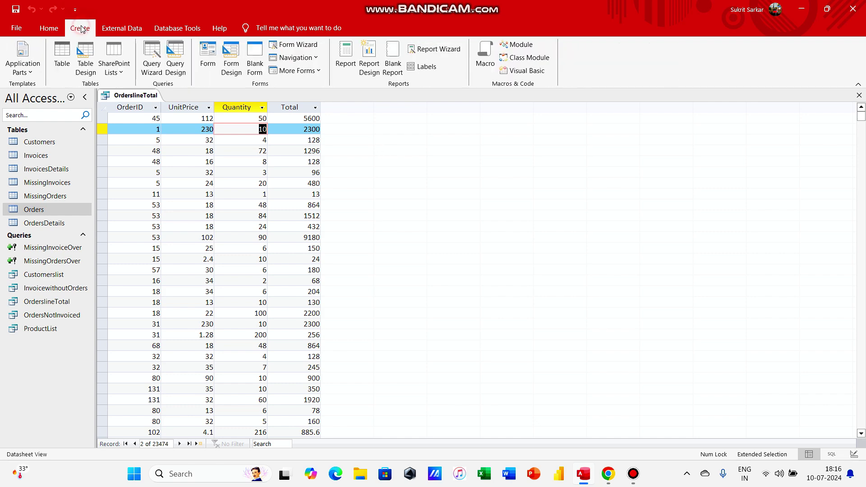
left_click(179, 69)
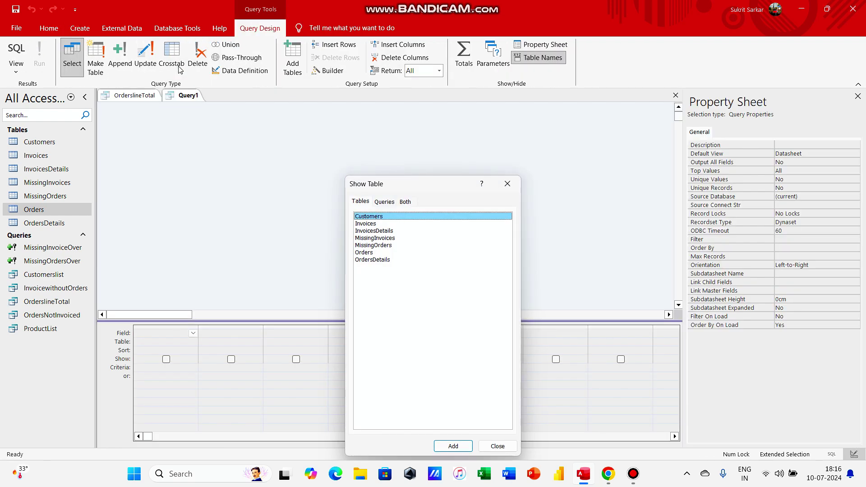
left_click(508, 184)
left_click_drag(33, 274, 206, 144)
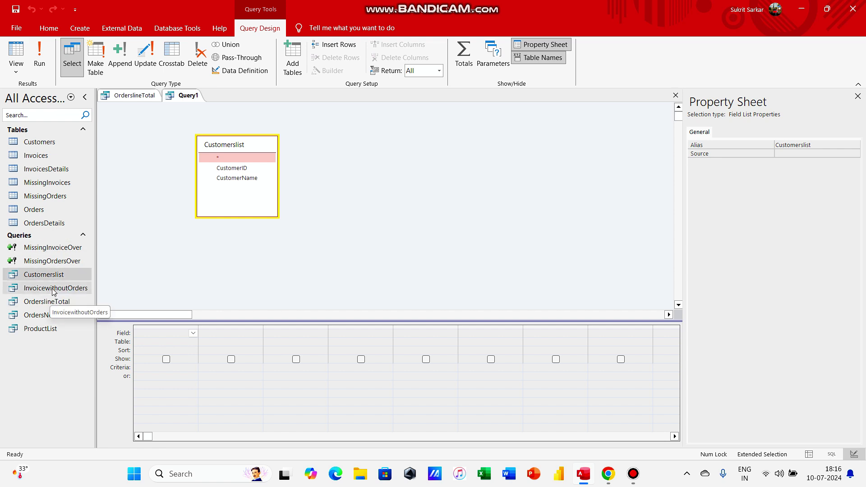
left_click_drag(52, 305, 432, 152)
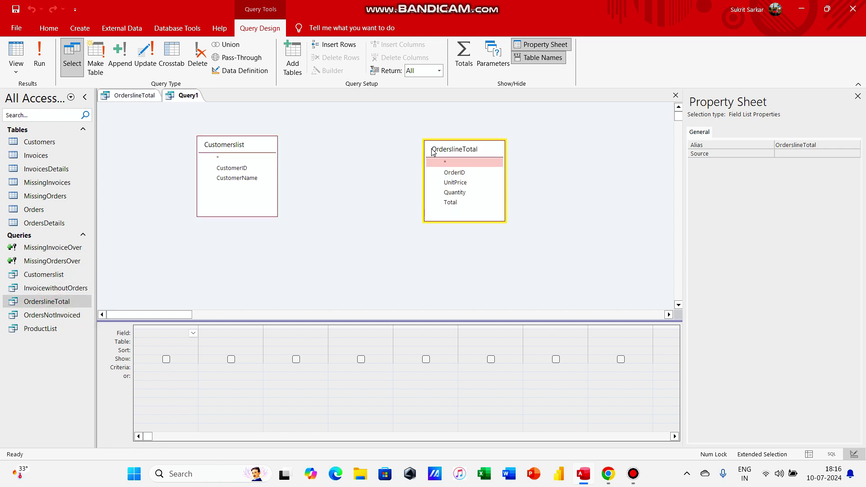
left_click_drag(452, 154, 403, 142)
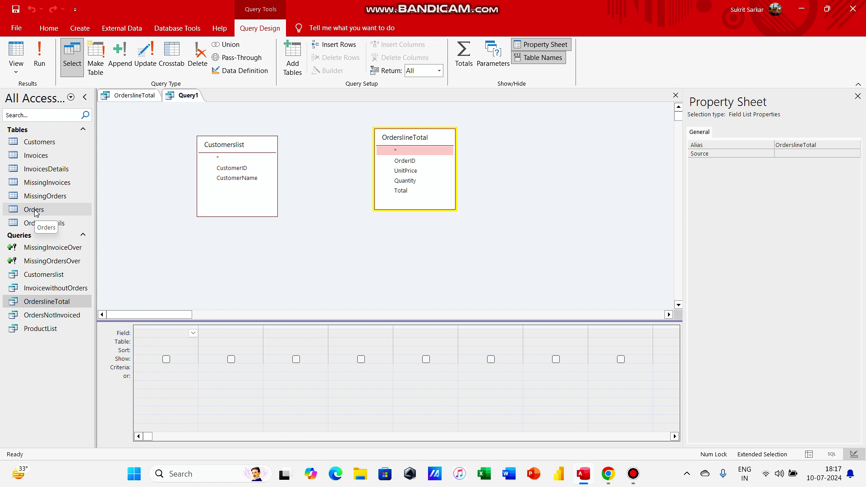
Add the Orders table to the query and arrange it between Customerslist and OrderslineTotal.
left_click_drag(36, 212, 310, 153)
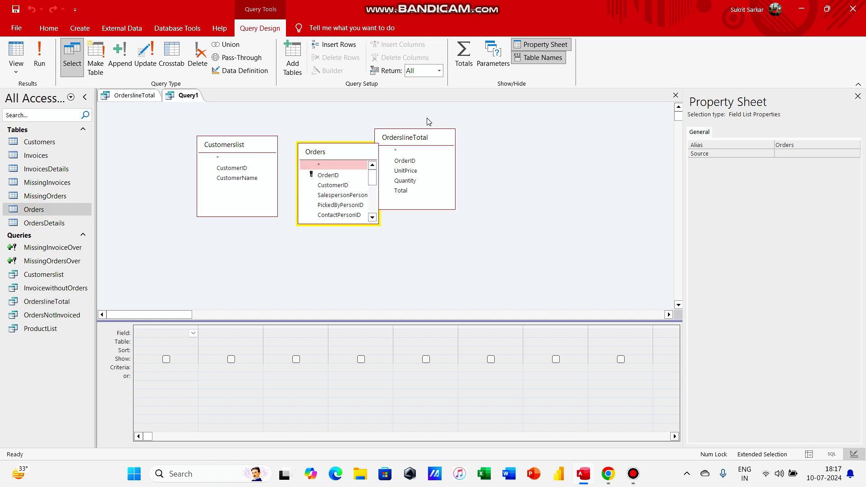
left_click(419, 137)
left_click_drag(432, 137, 504, 132)
left_click_drag(332, 156, 382, 118)
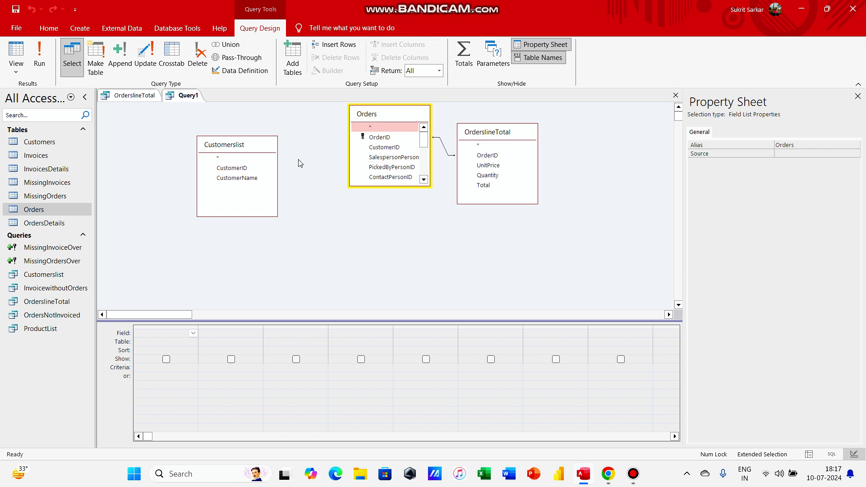
Join CustomerID of Customerslist to CustomerID of Orders and move the field lists closer together.
left_click_drag(238, 179, 236, 203)
left_click(239, 169)
left_click_drag(239, 170, 384, 148)
left_click_drag(217, 149, 261, 143)
left_click_drag(383, 116, 386, 116)
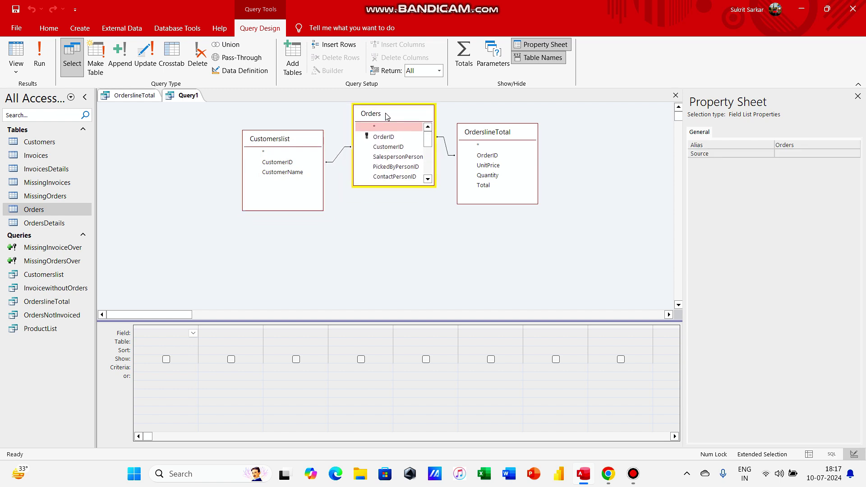
Add CustomerName from Customerslist and Total and OrderID from OrderslineTotal to the design grid, and run the query.
left_click(289, 172)
double_click(290, 172)
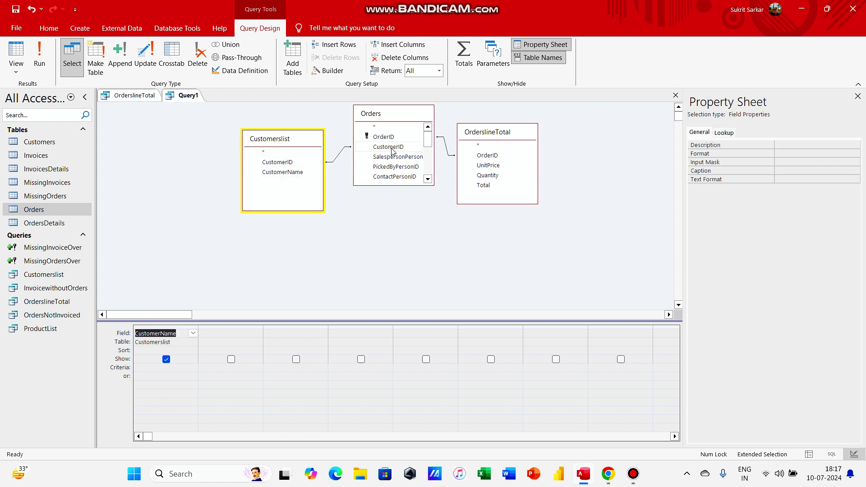
left_click(487, 159)
left_click(486, 184)
double_click(485, 185)
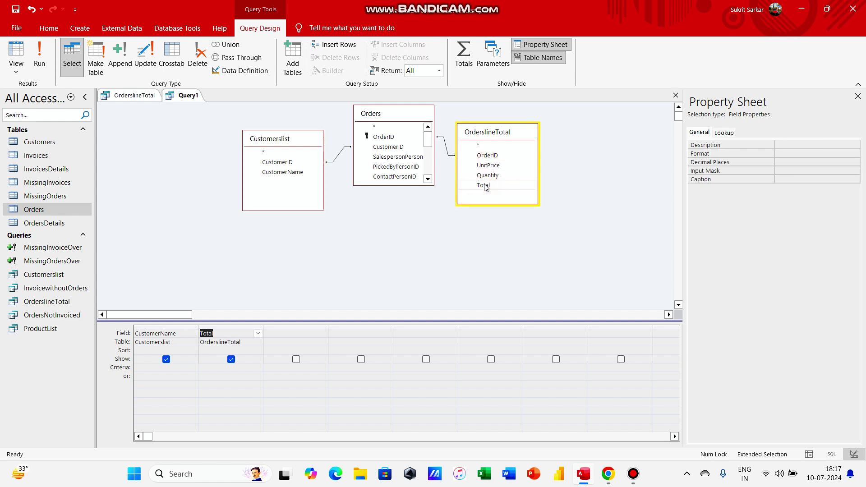
double_click(487, 158)
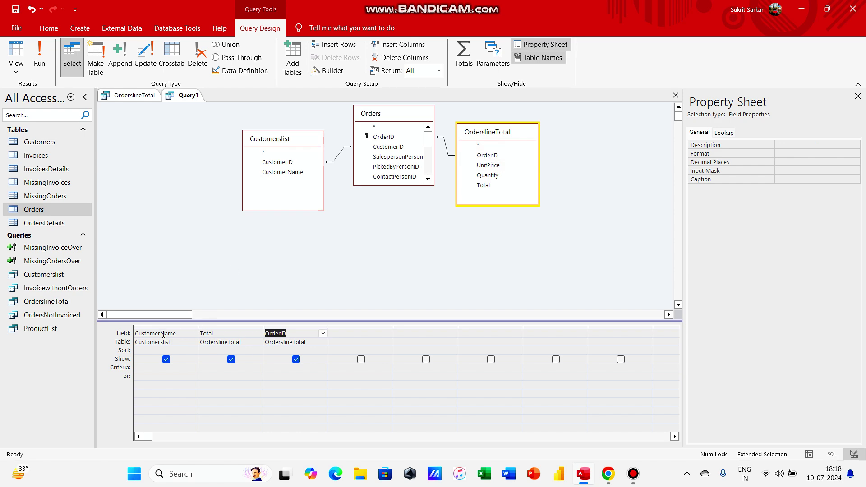
left_click(50, 63)
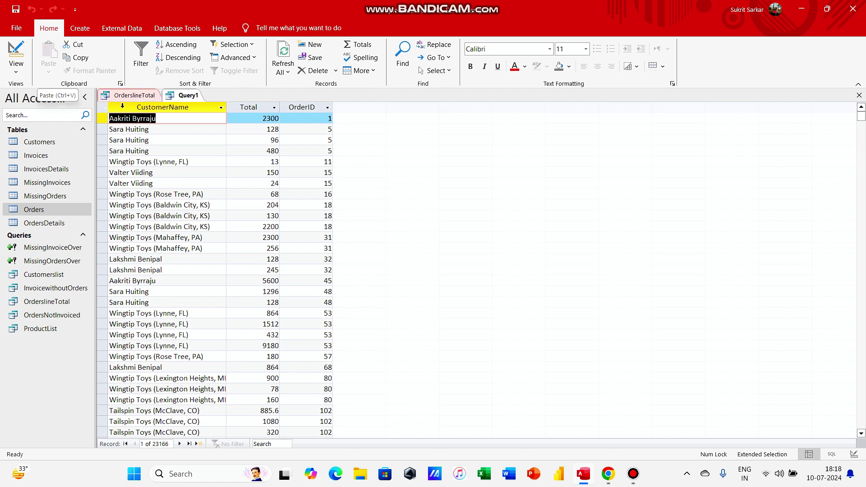
Sort the query results by CustomerName from A to Z to examine them, and return to Design View.
left_click(222, 109)
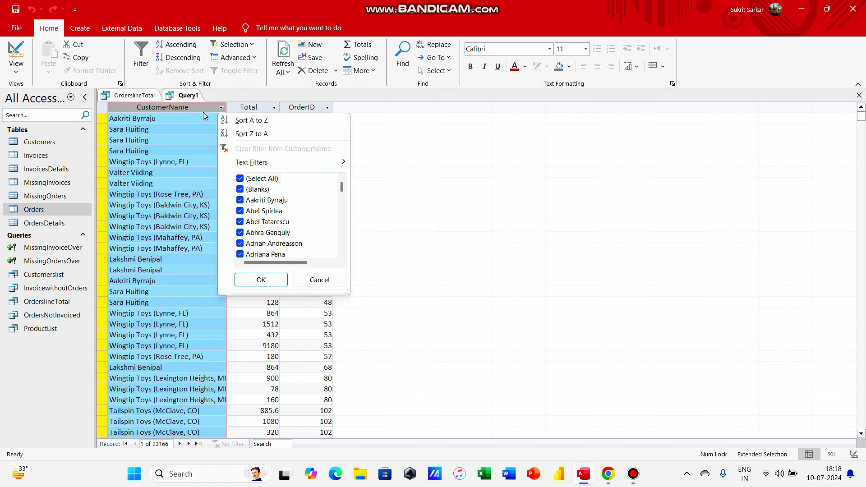
left_click(234, 119)
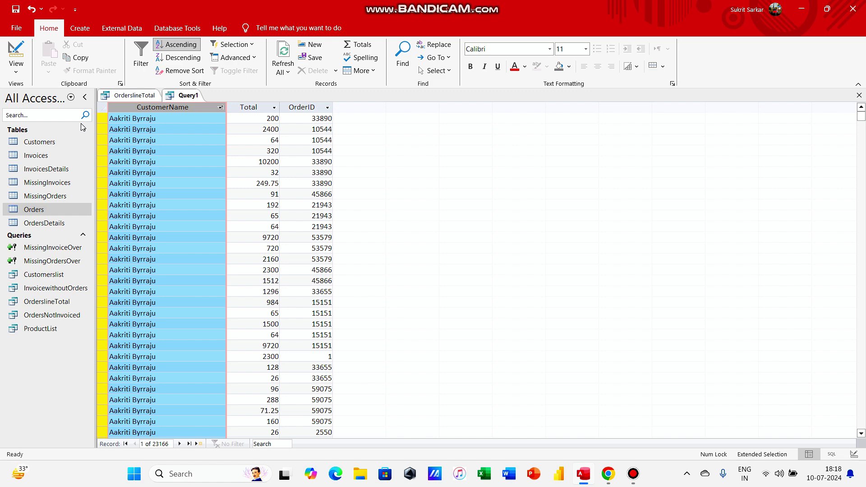
left_click(17, 67)
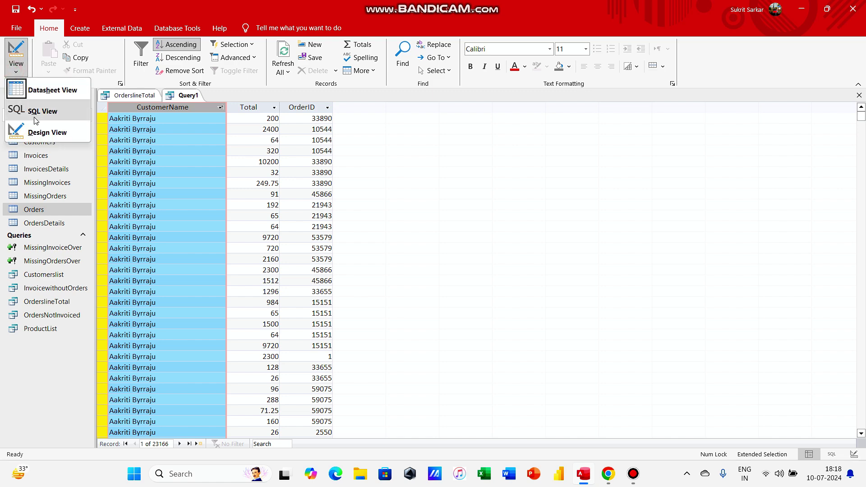
left_click(37, 132)
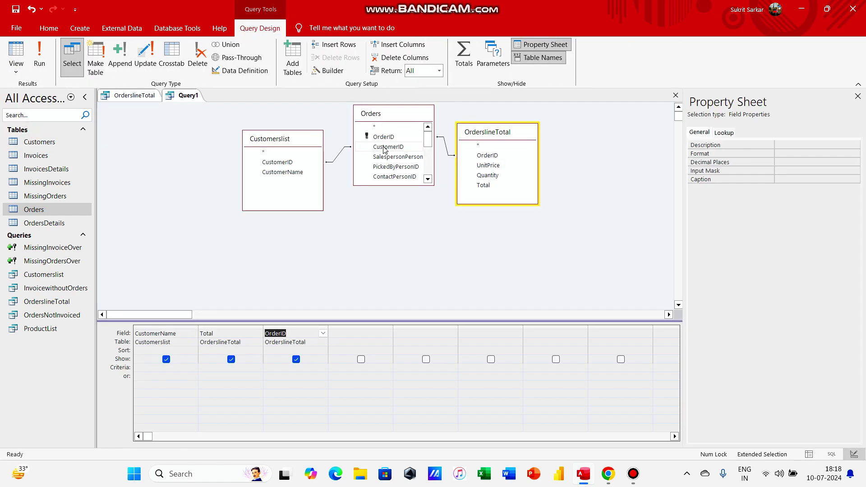
Turn on Totals, set OrderID to Count and Total to Sum, and run the grouped query.
left_click(462, 60)
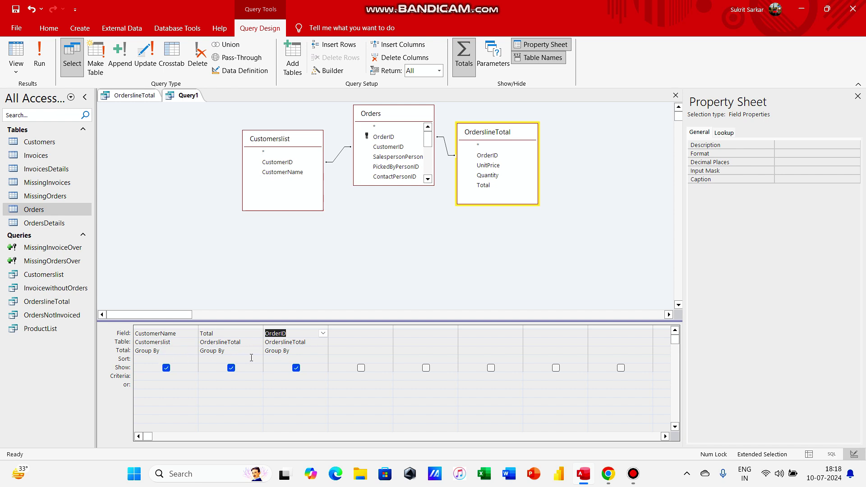
left_click(292, 350)
left_click(323, 351)
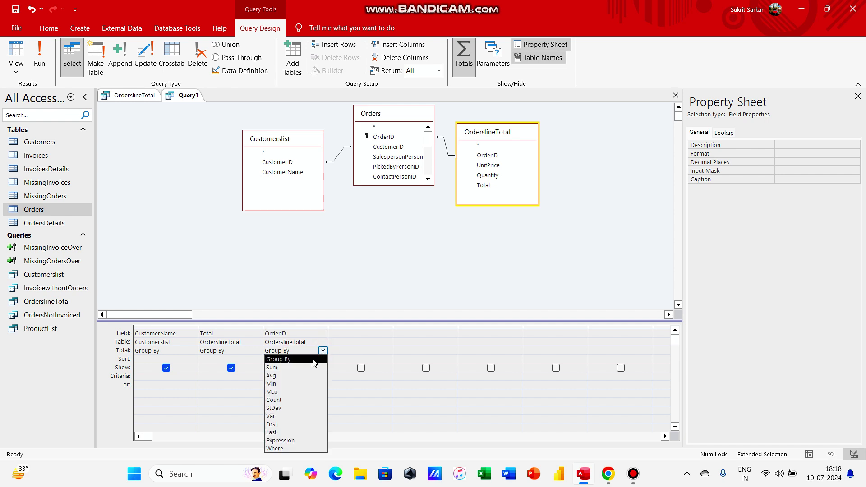
left_click(275, 400)
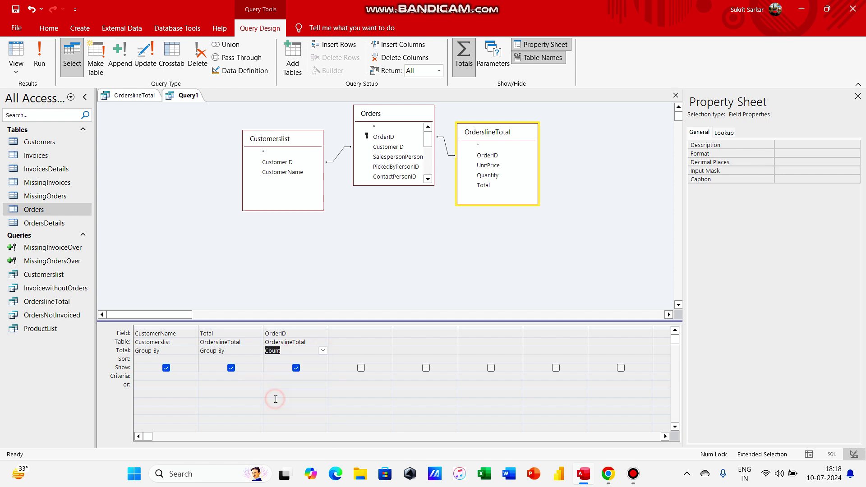
left_click(243, 351)
left_click(258, 352)
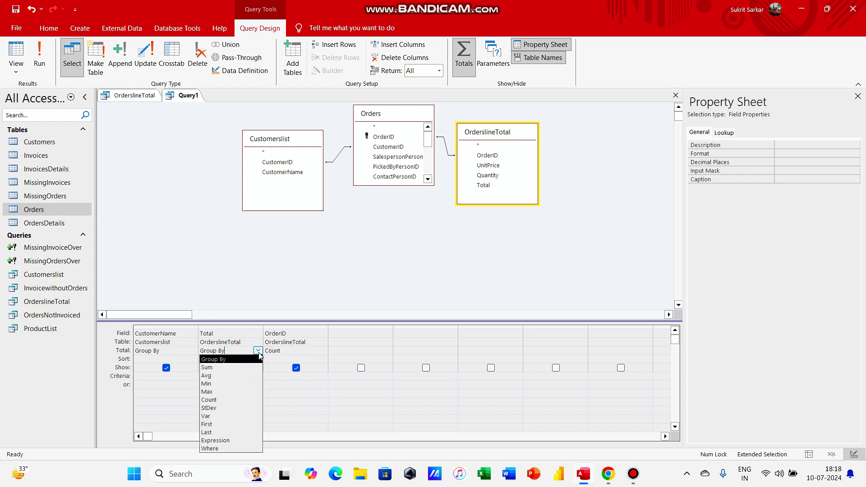
left_click(237, 368)
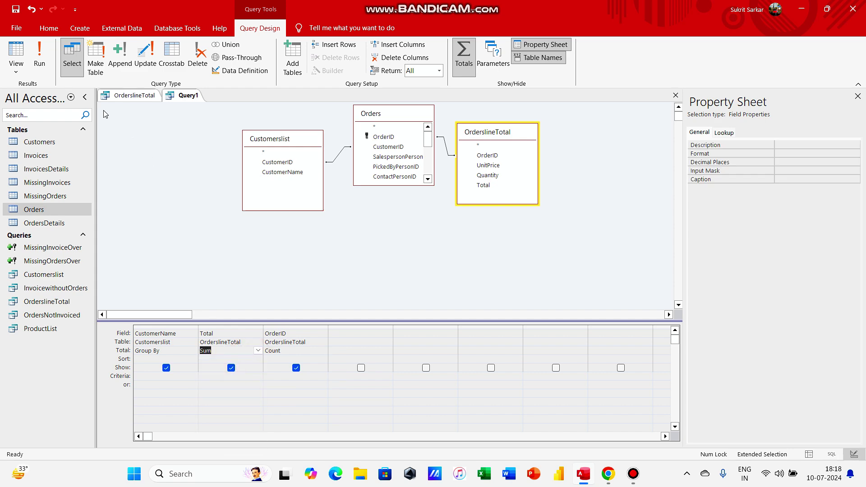
left_click(46, 61)
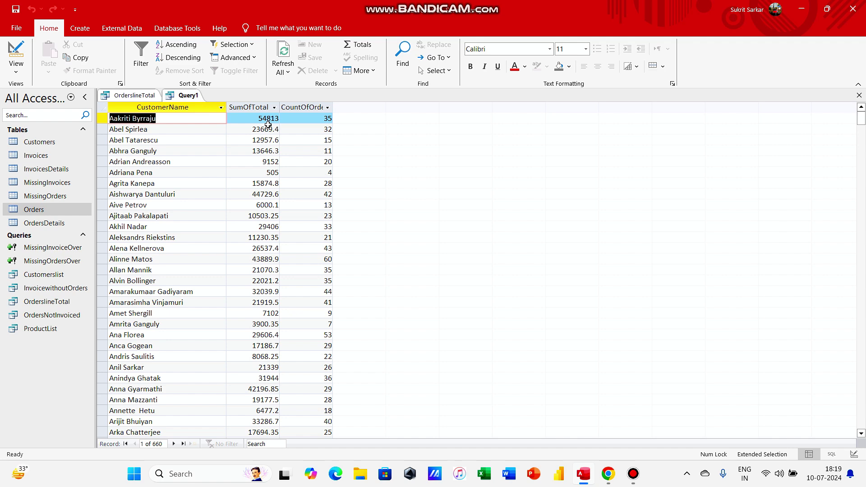
Return the query to Design View and delete the OrderID column from the design grid.
left_click(22, 76)
left_click(47, 131)
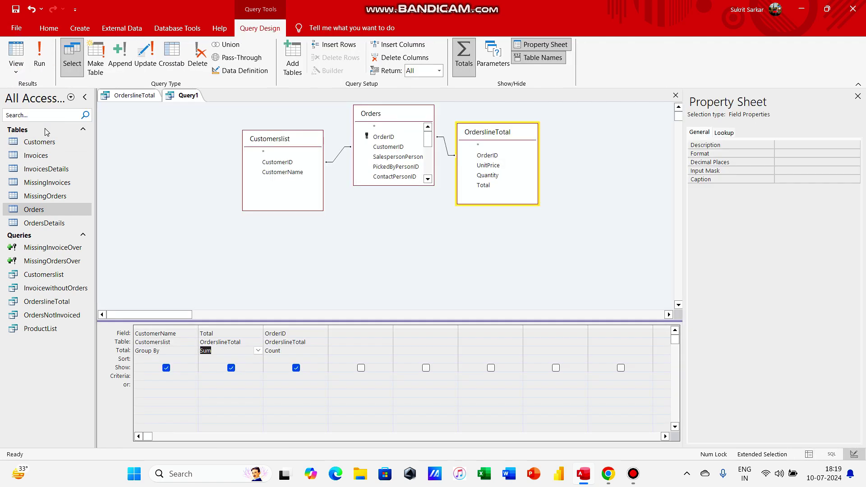
left_click(289, 326, "shift")
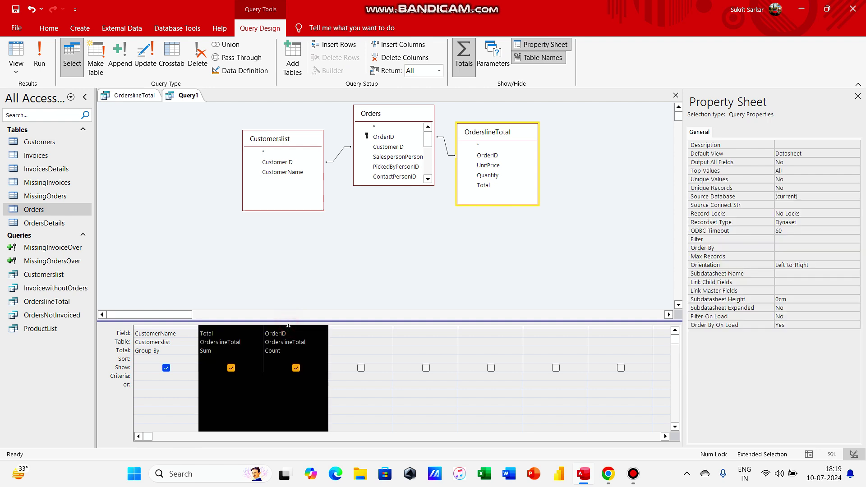
left_click(252, 332)
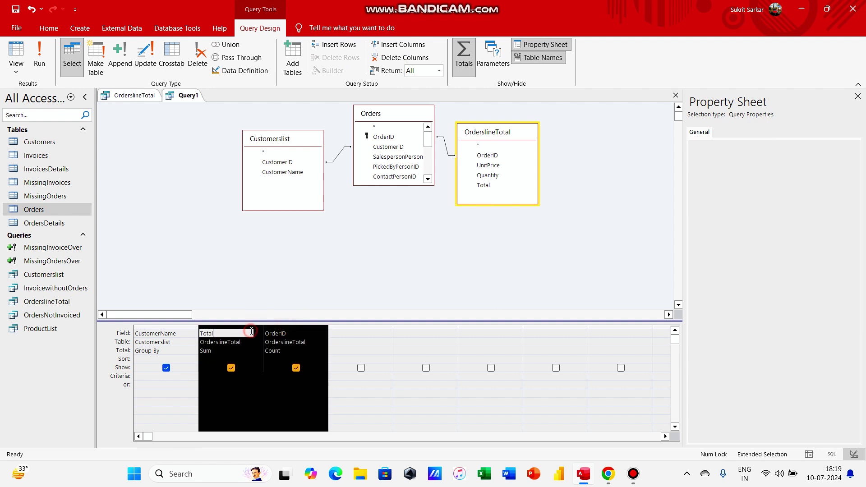
left_click(297, 326, "shift")
left_click(247, 364)
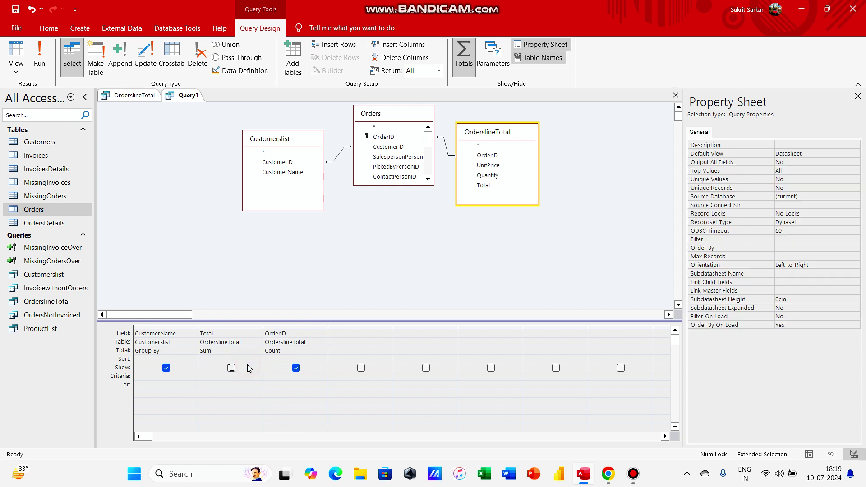
left_click(285, 351)
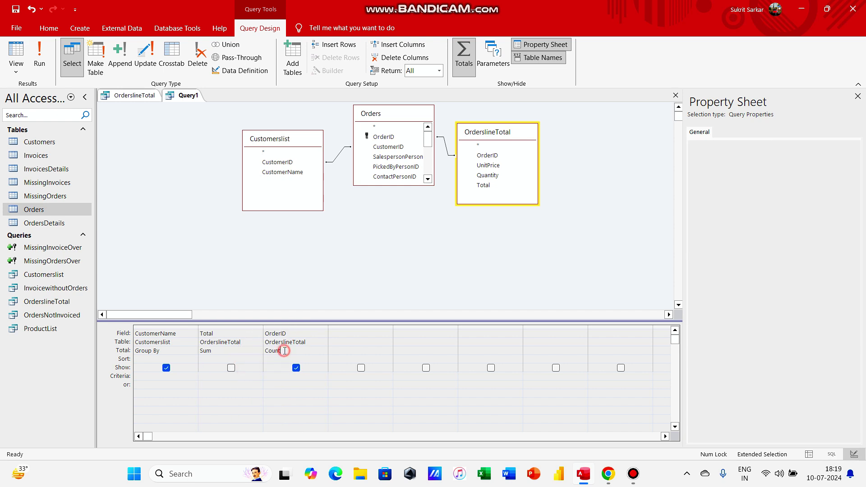
key("BackSpace")
key("BackSpace")
key("BackSpace")
key("BackSpace")
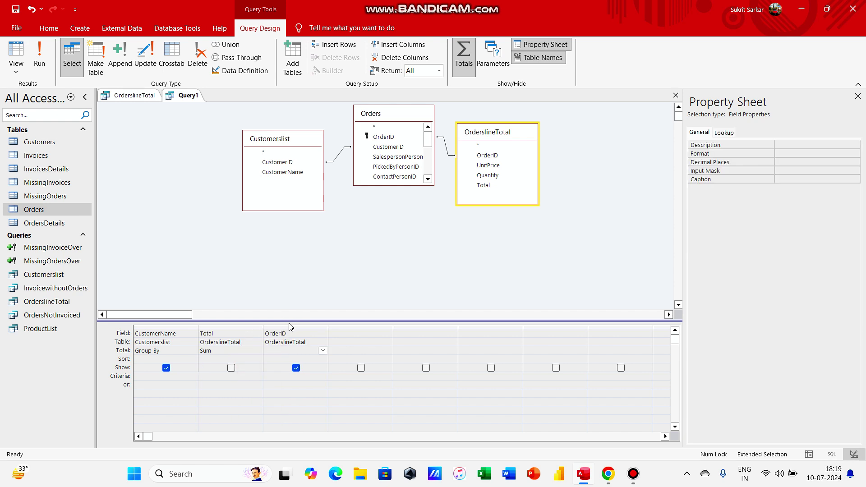
left_click(287, 326)
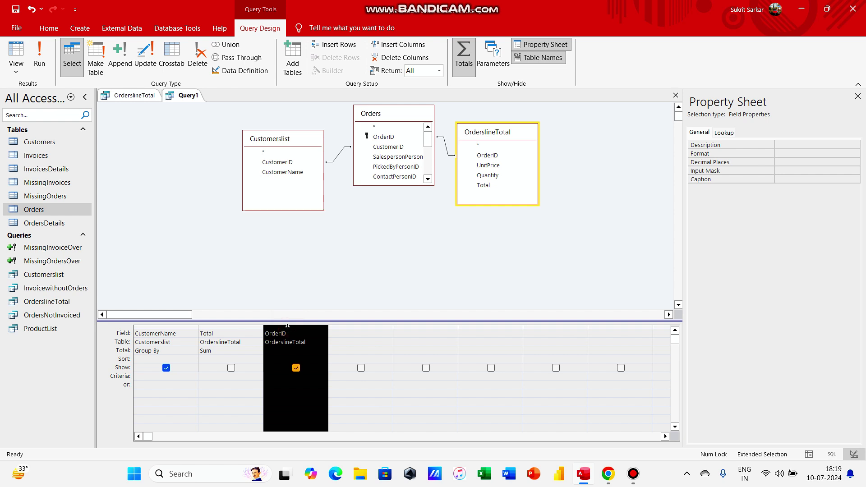
key("Delete")
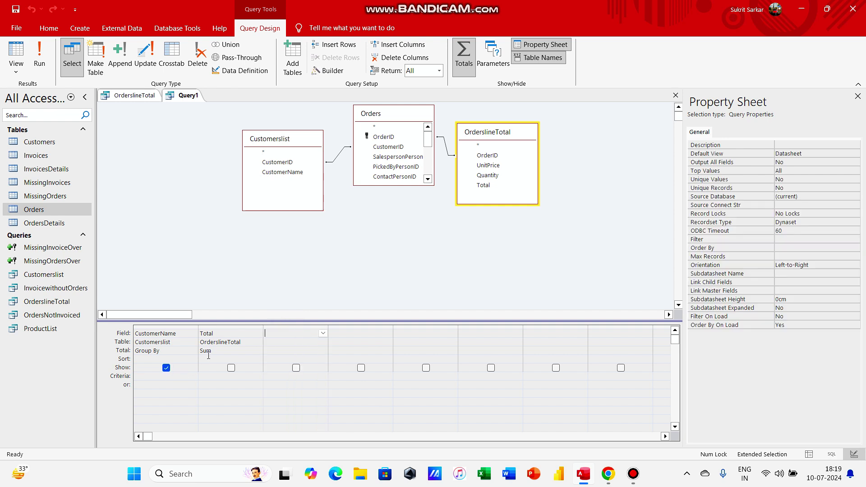
Set the Format property of the Total field to Currency and run the query.
left_click(243, 336)
right_click(240, 335)
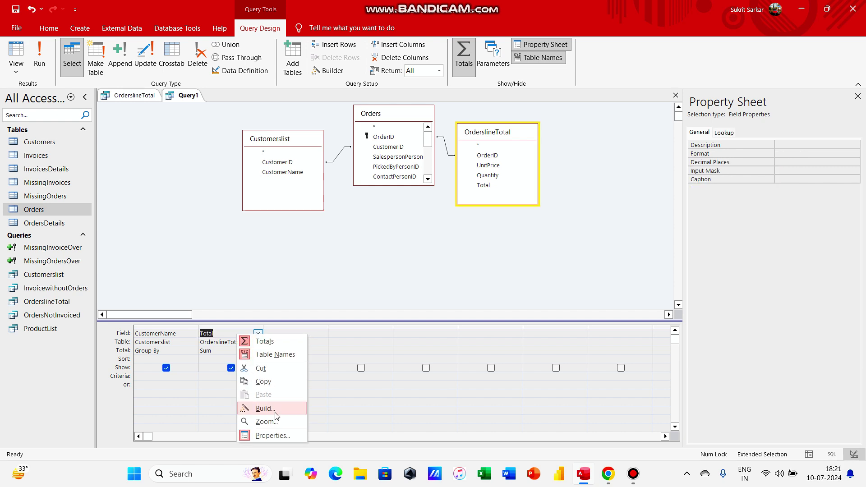
left_click(273, 434)
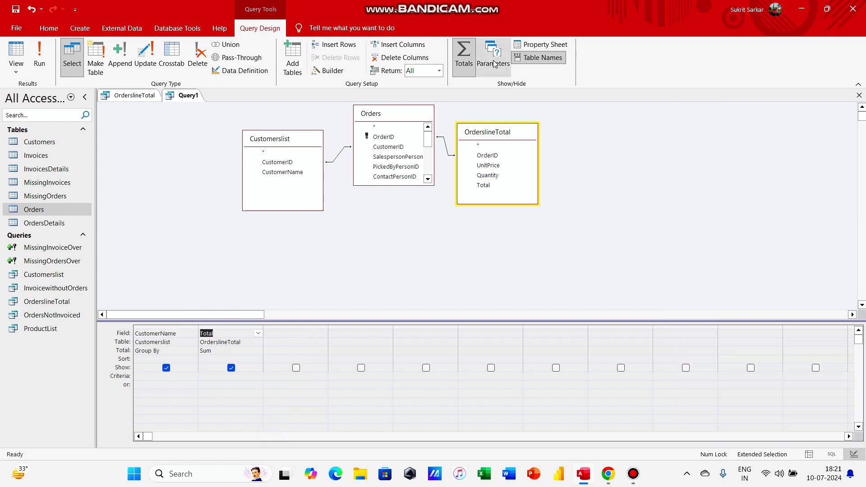
left_click(554, 47)
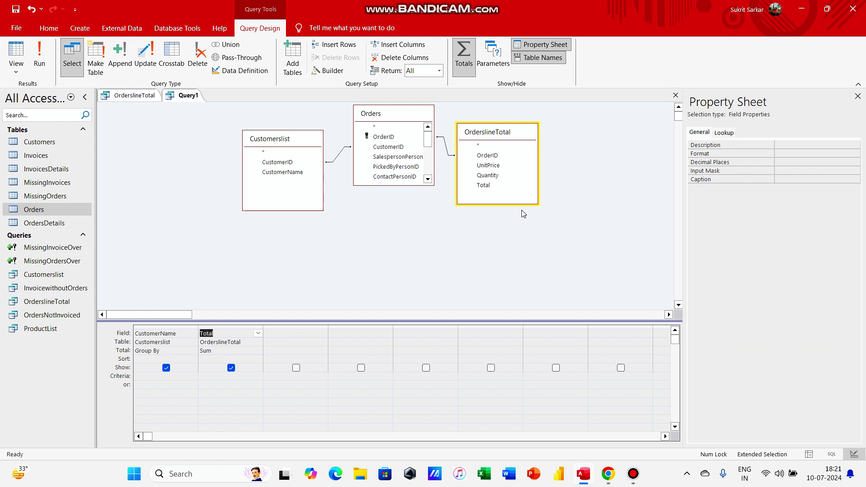
left_click(785, 152)
left_click(854, 153)
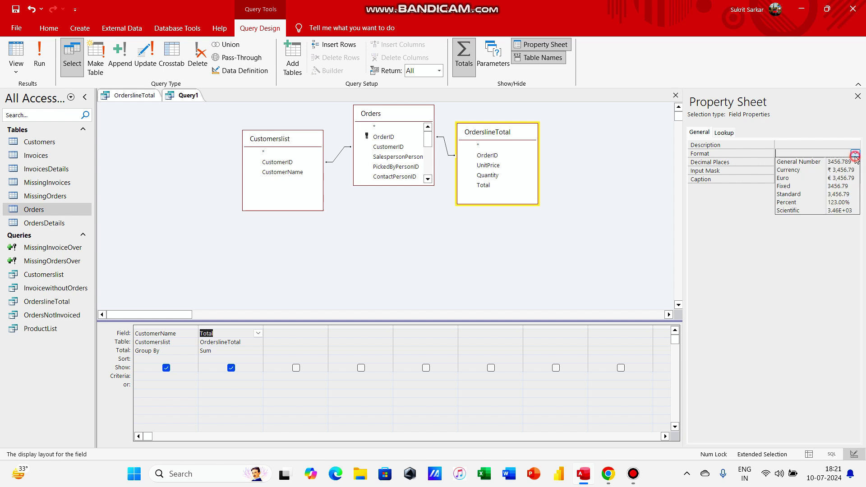
left_click(839, 170)
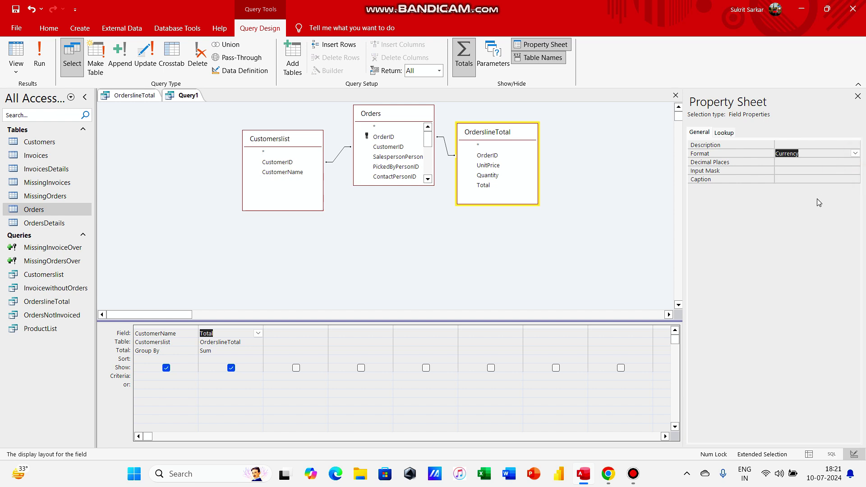
left_click(859, 155)
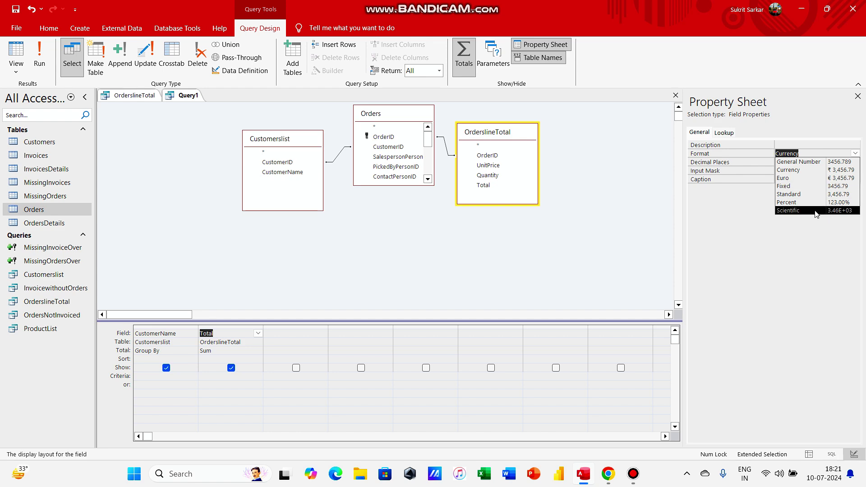
left_click(807, 171)
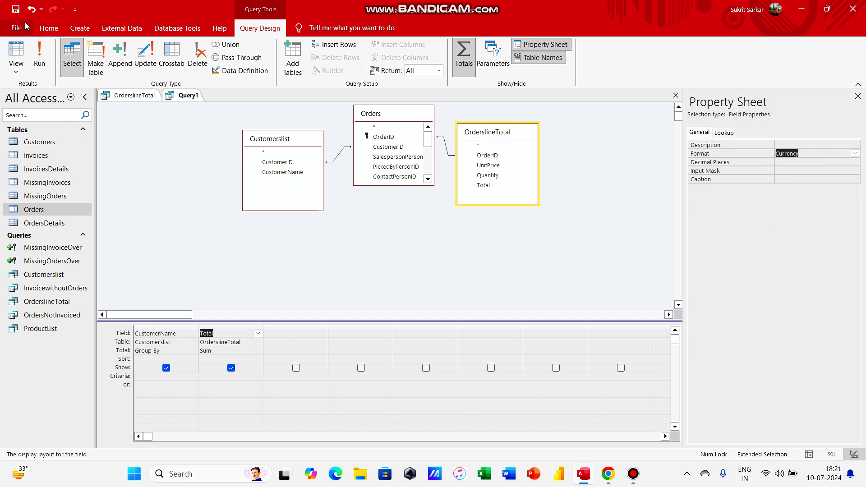
left_click(39, 57)
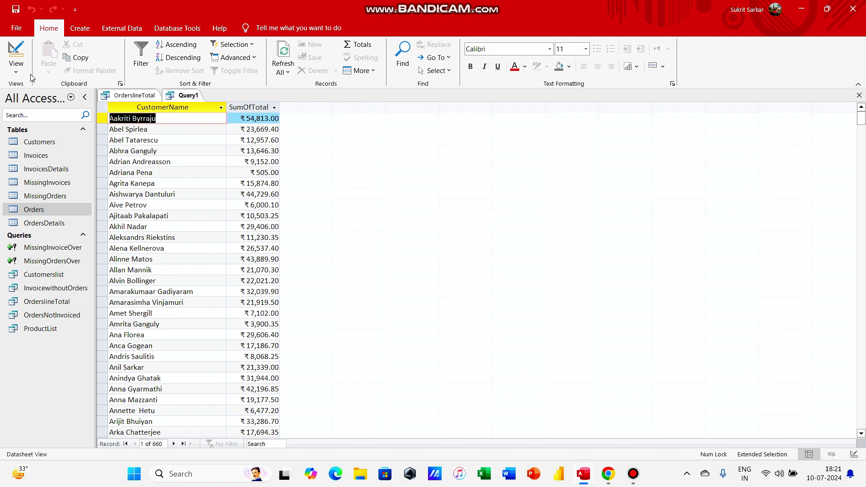
Return to Design View, sort the summed Total column in descending order, and run the query.
left_click(16, 68)
left_click(47, 131)
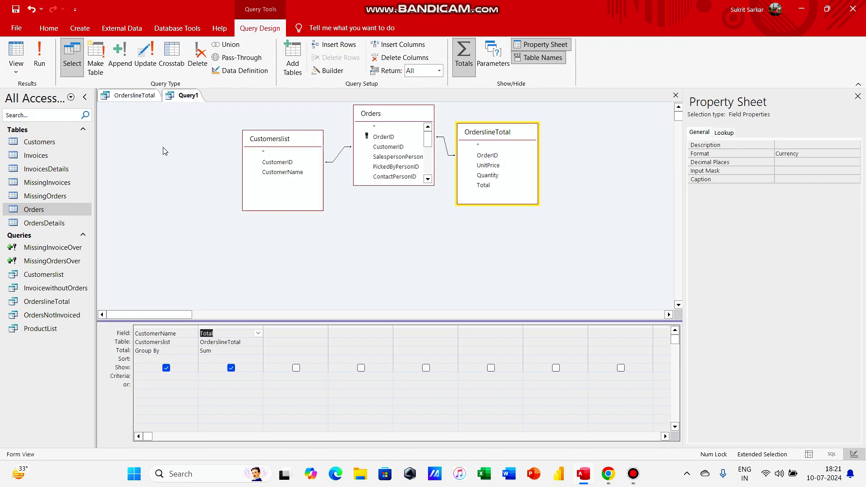
left_click(219, 358)
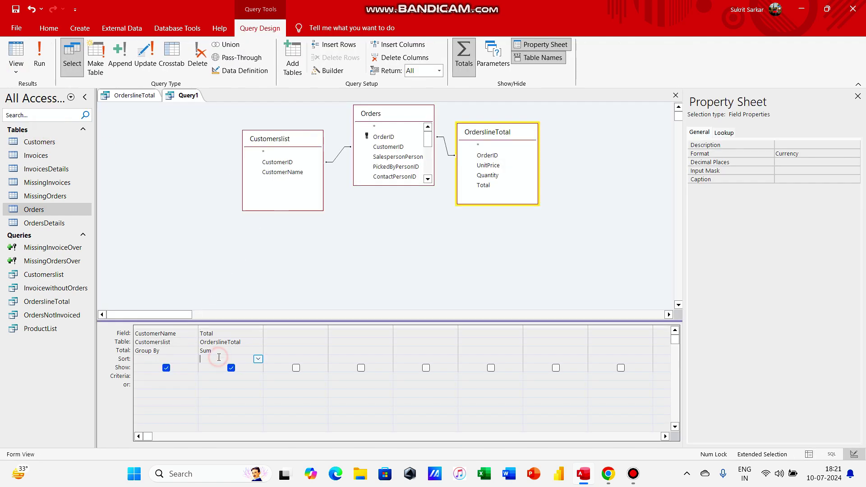
left_click(258, 359)
left_click(245, 376)
left_click(39, 50)
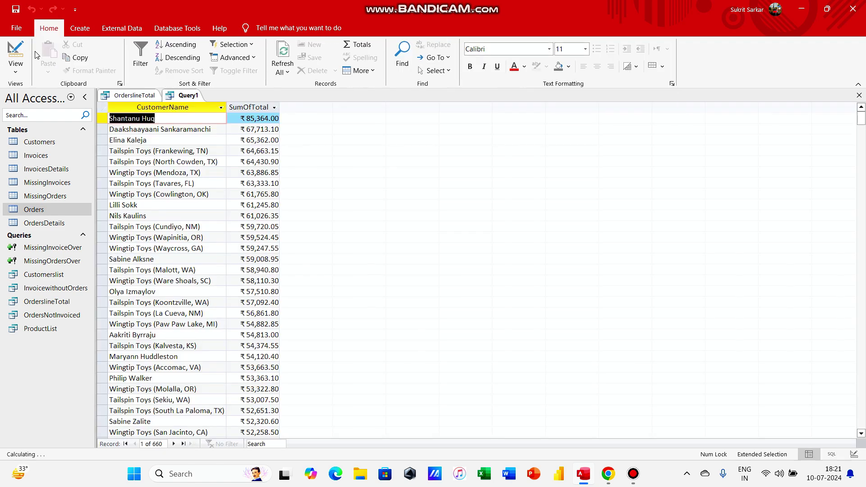